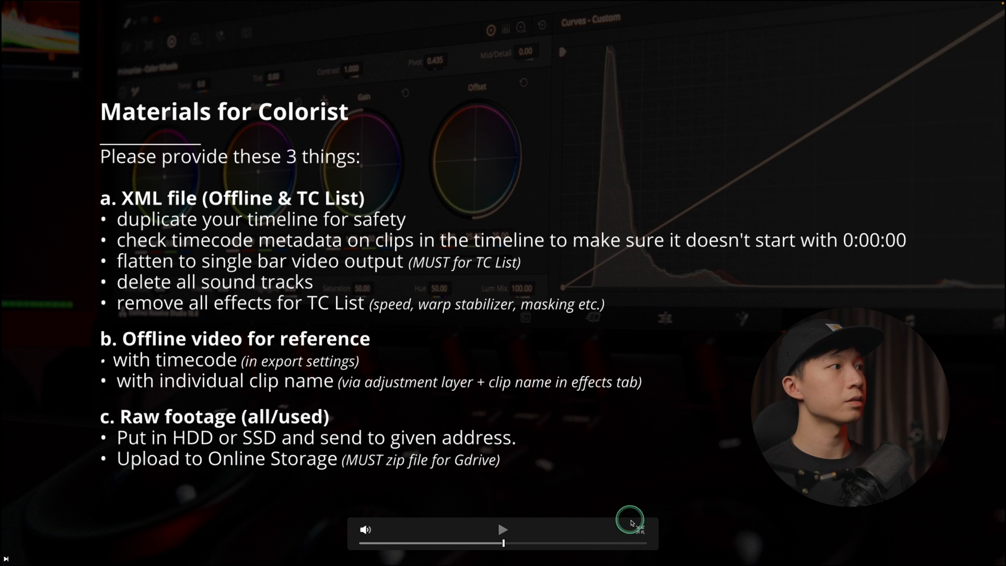
# Step: Open the Loong Kee MV 2024 timeline and enlarge the track area to show more of its tracks
pyautogui.click(641, 530)
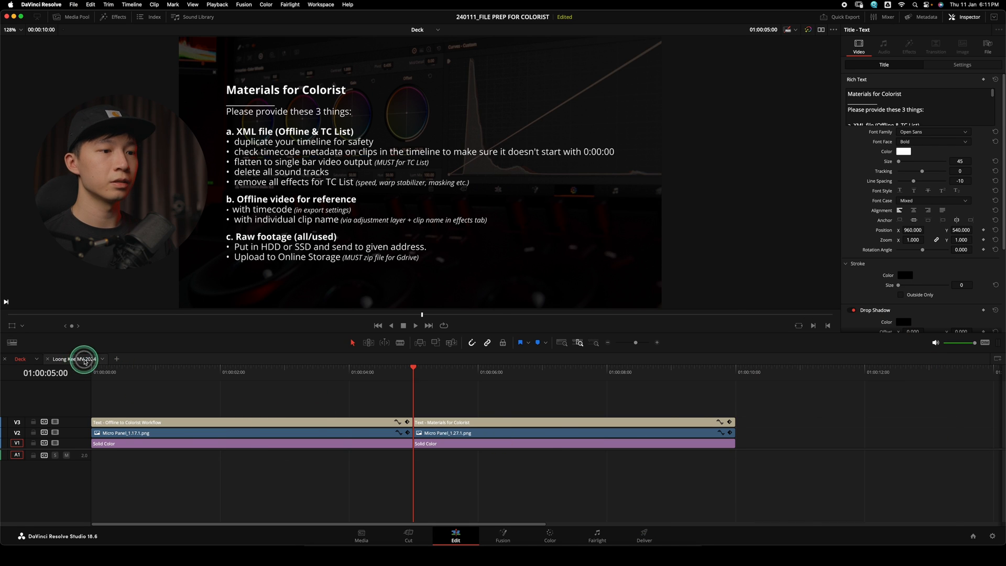
pyautogui.click(78, 359)
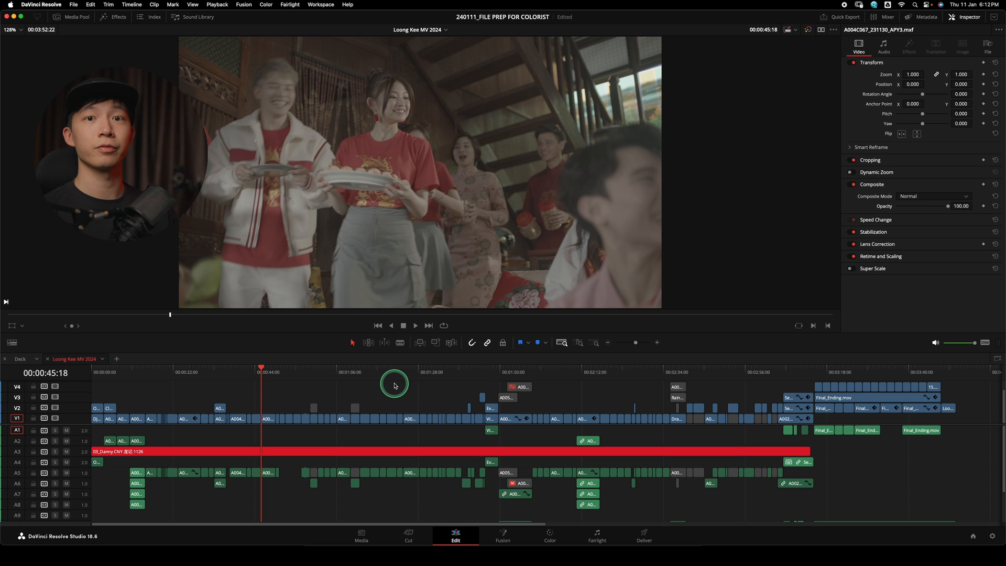
pyautogui.moveTo(413, 334); pyautogui.dragTo(456, 241)
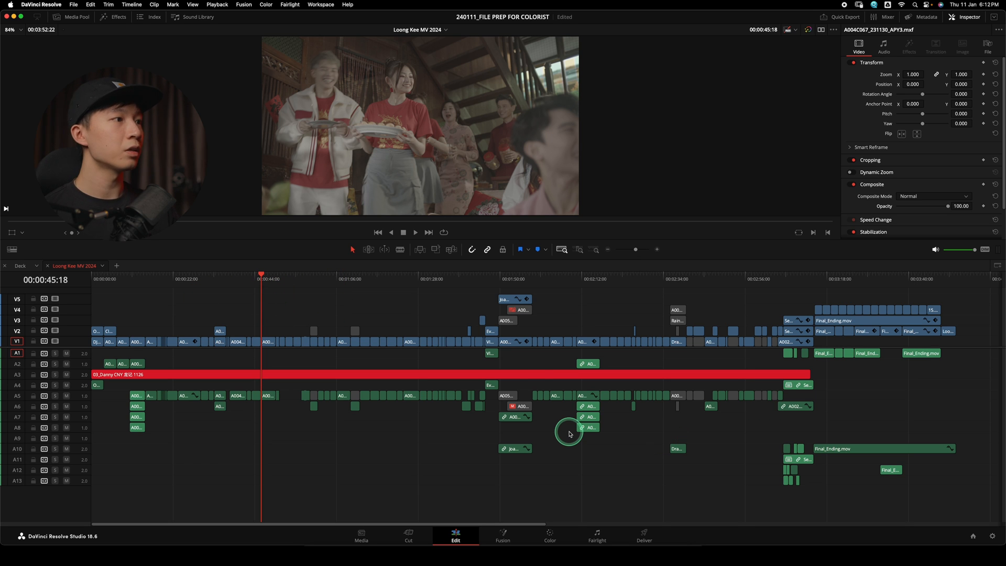
# Step: Scrub through the Loong Kee MV 2024 timeline and play part of the Everyone Eat Rice.mov shot
pyautogui.moveTo(260, 277); pyautogui.dragTo(213, 277)
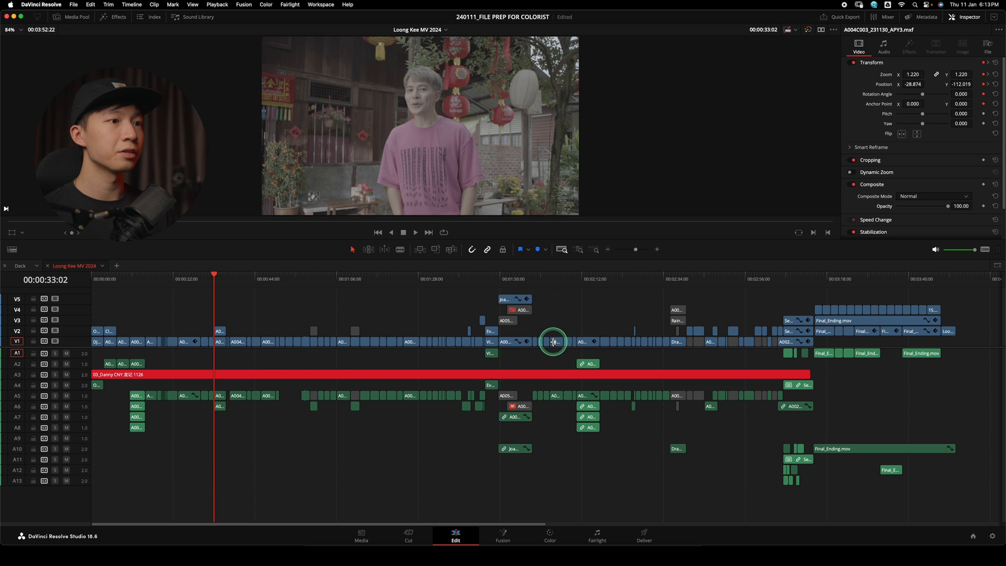
pyautogui.click(483, 277)
pyautogui.moveTo(485, 277); pyautogui.dragTo(495, 277)
pyautogui.click(486, 277)
pyautogui.press('space')
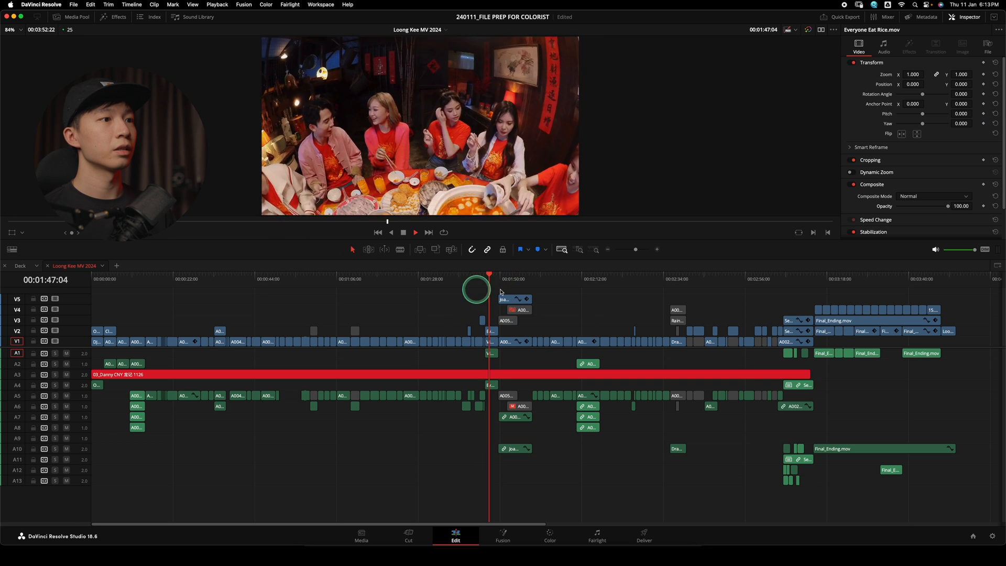
pyautogui.press('space')
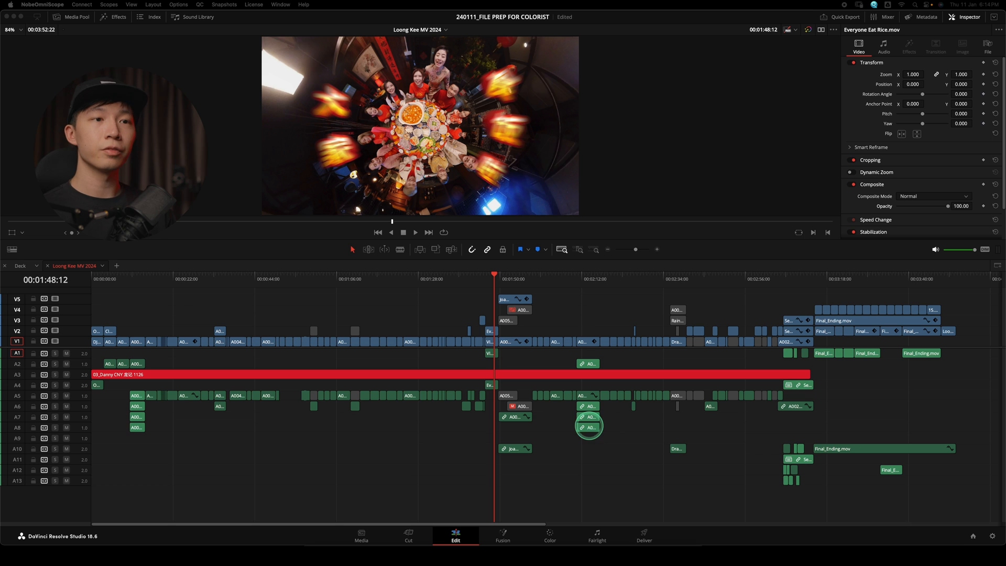
# Step: Duplicate the Loong Kee MV 2024 timeline and rename the copy "Loong Kee MV 2024 (for grade)"
pyautogui.rightClick(86, 266)
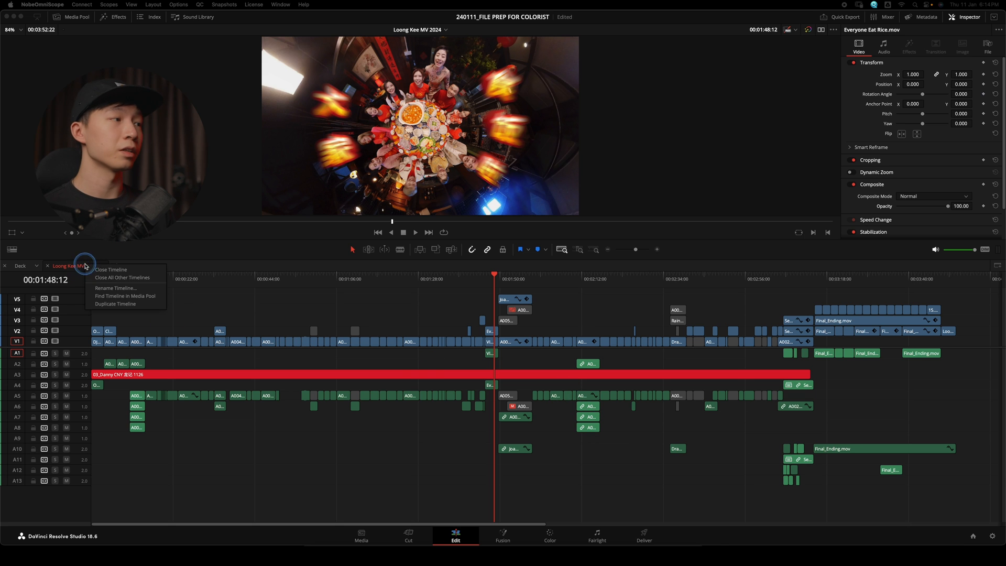
pyautogui.click(114, 304)
pyautogui.hotkey('shift', 'z')
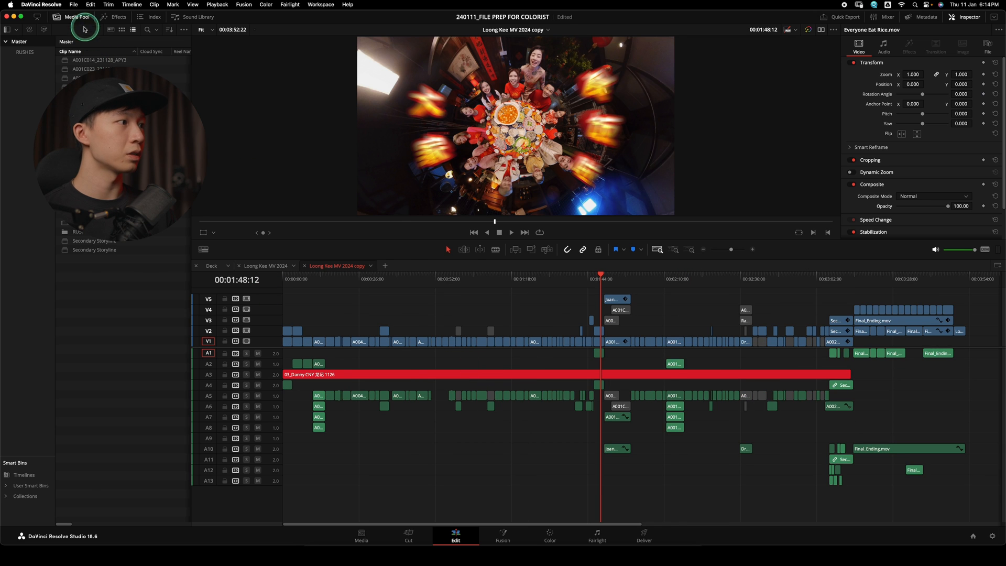
pyautogui.click(79, 19)
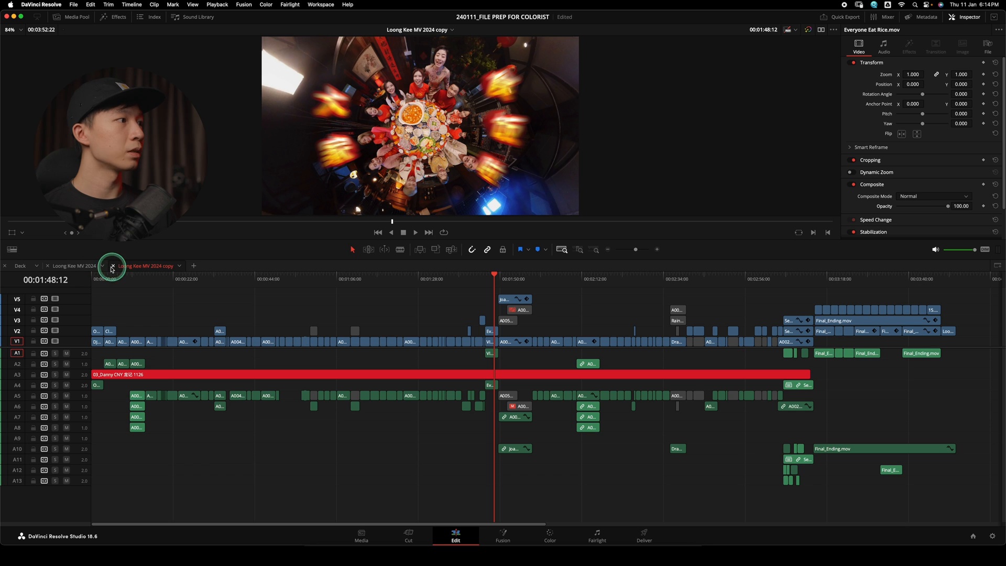
pyautogui.rightClick(161, 268)
pyautogui.click(180, 292)
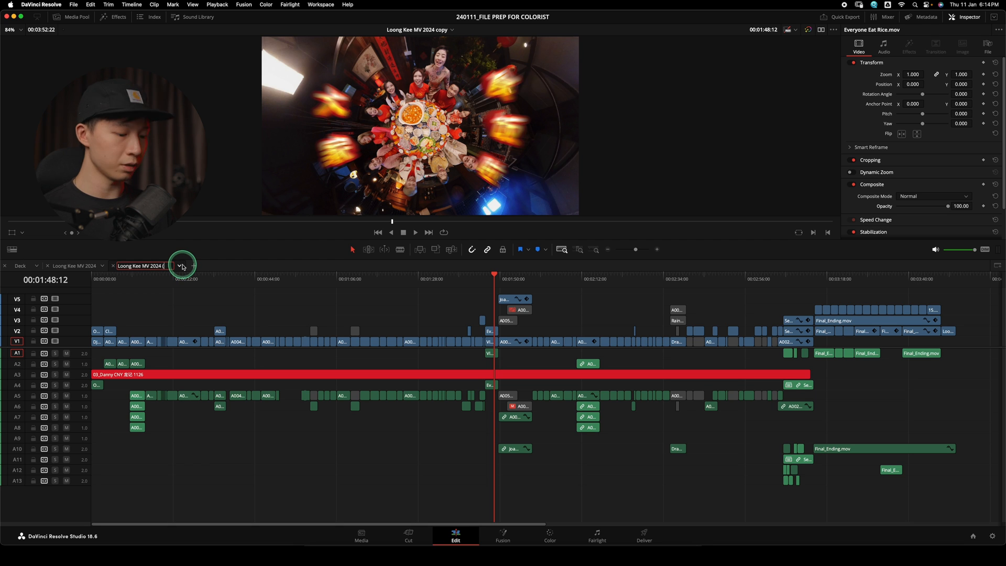
pyautogui.write('(for grade)')
pyautogui.press('Return')
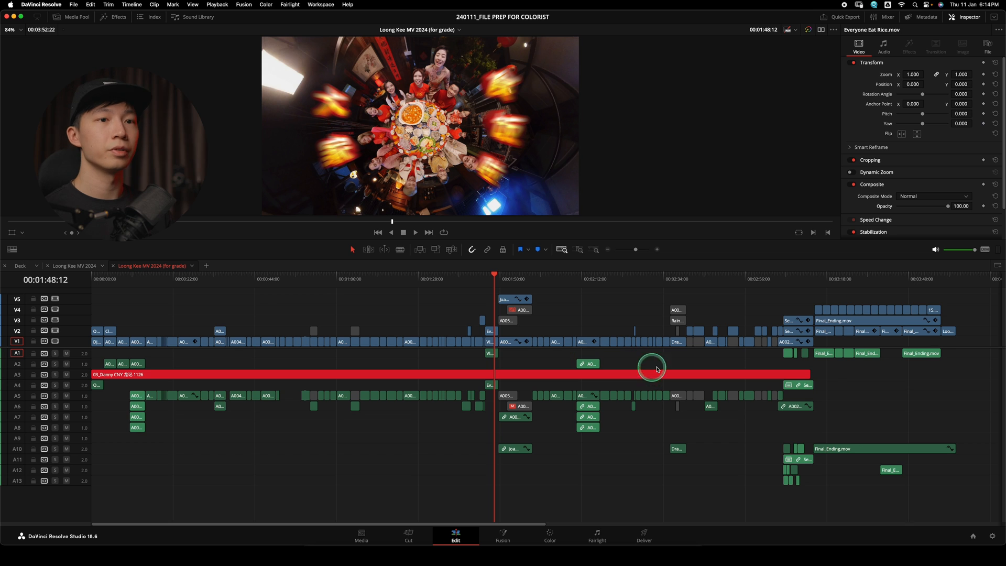
# Step: Delete all audio clips from the for-grade timeline and remove the emptied audio tracks
pyautogui.moveTo(973, 356); pyautogui.dragTo(93, 497)
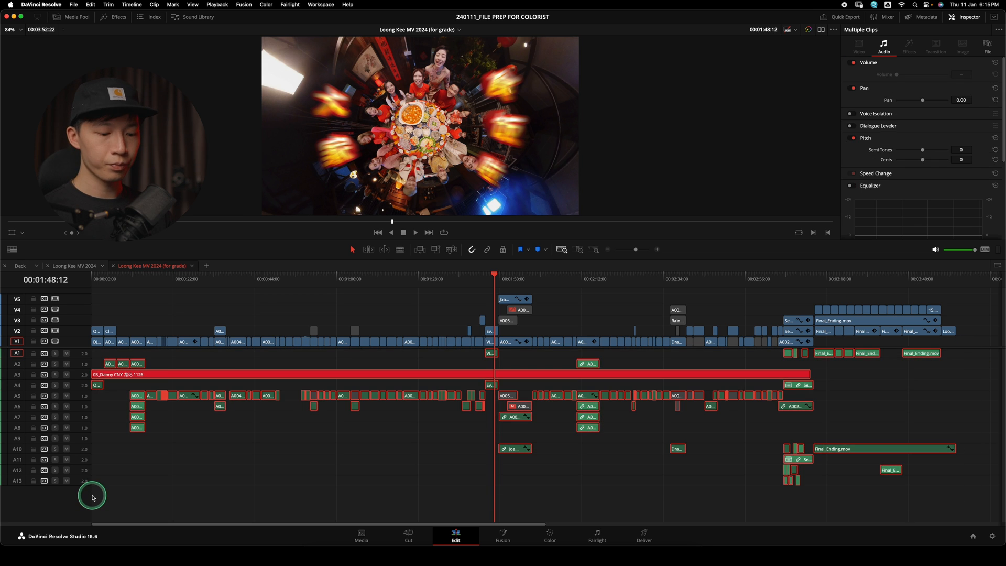
pyautogui.press('Delete')
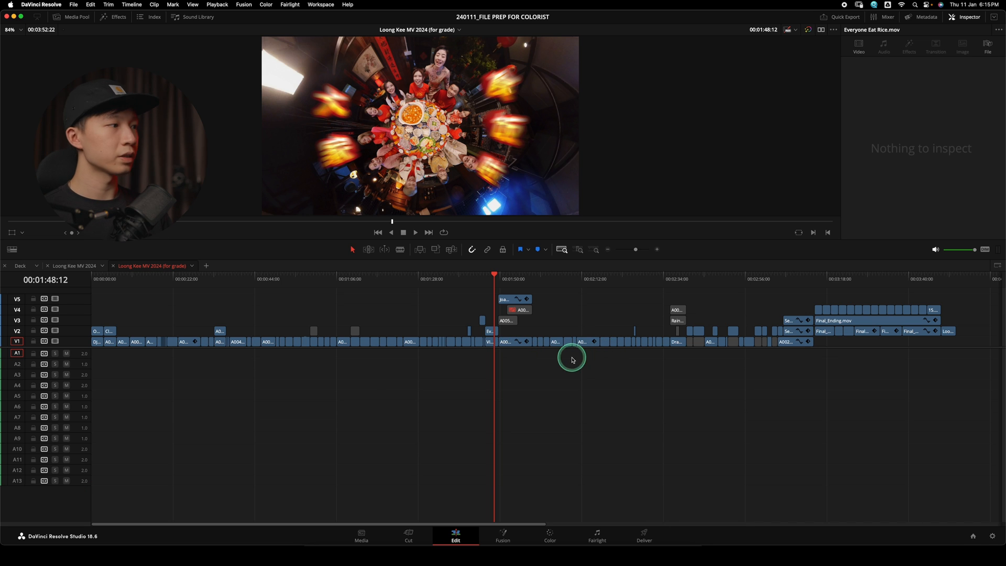
pyautogui.rightClick(66, 495)
pyautogui.click(97, 461)
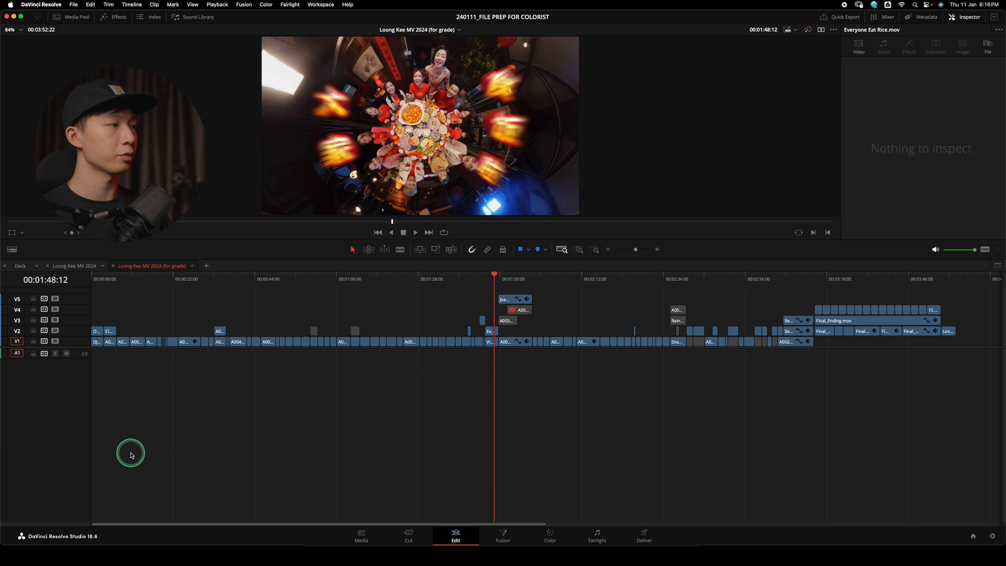
# Step: Delete all end-credit graphics and Final_Ending.mov clips from 00:03:14:19 onward and save the project
pyautogui.moveTo(83, 346); pyautogui.dragTo(88, 434)
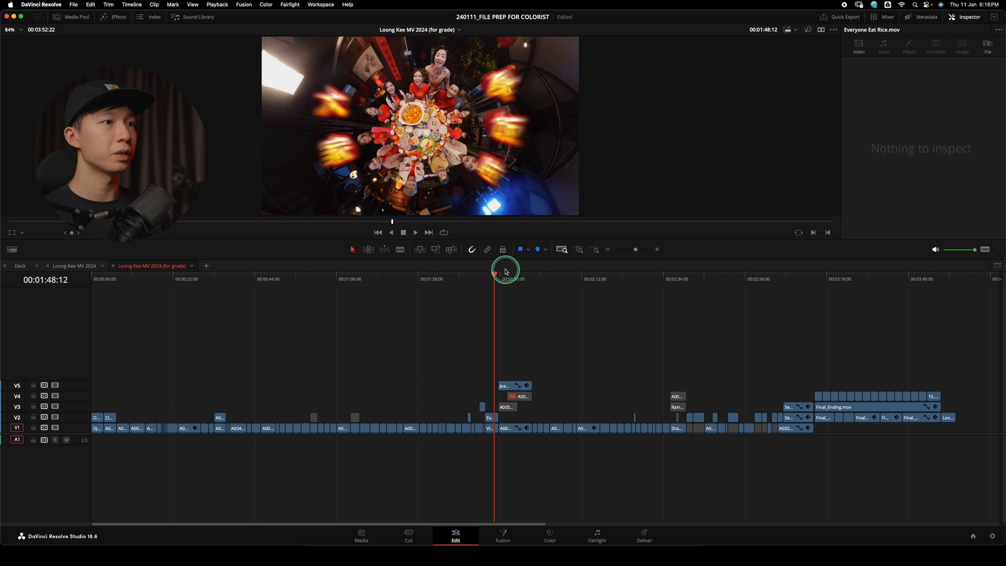
pyautogui.moveTo(545, 240); pyautogui.dragTo(542, 324)
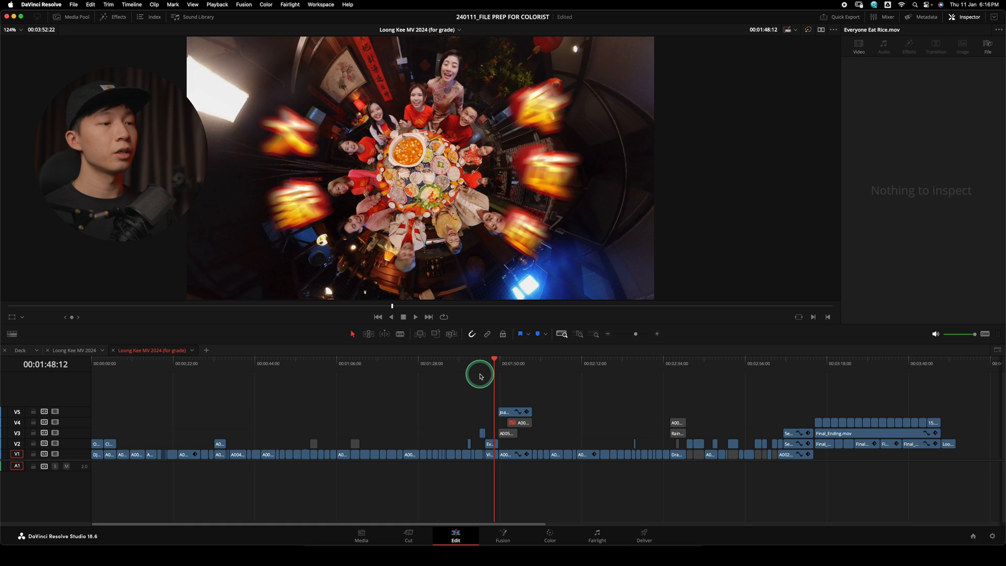
pyautogui.moveTo(480, 375); pyautogui.dragTo(814, 362)
pyautogui.click(341, 200)
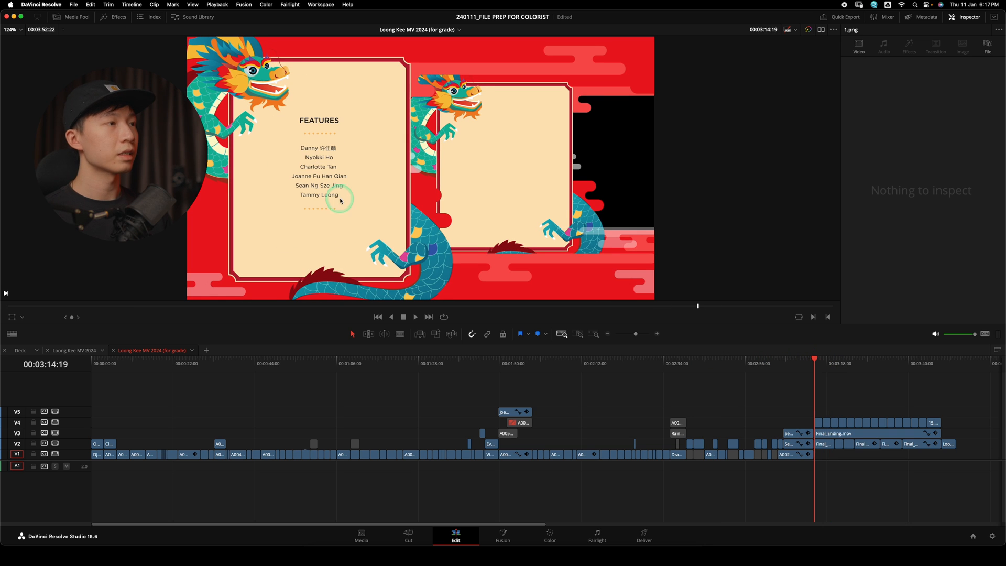
pyautogui.click(832, 385)
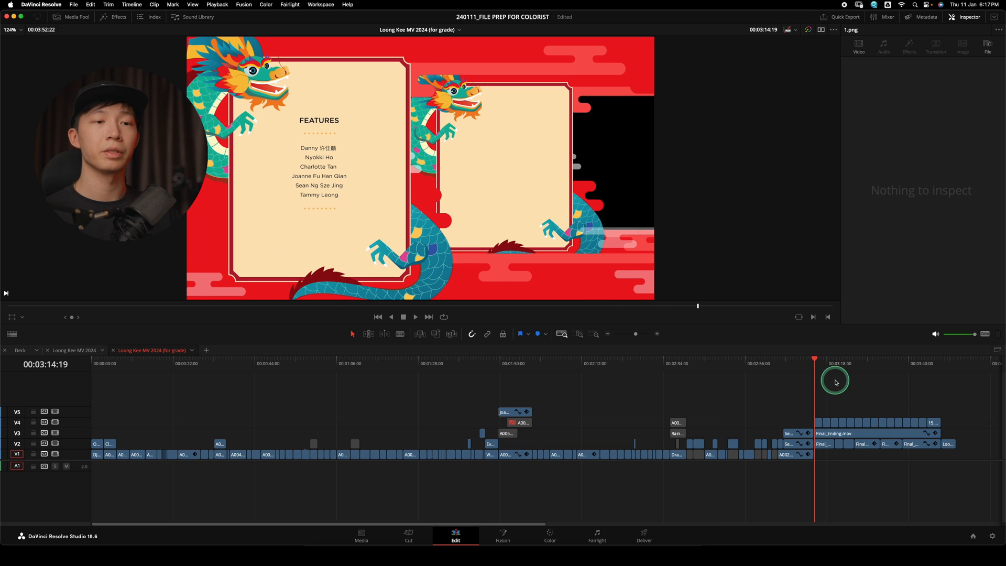
pyautogui.click(579, 334)
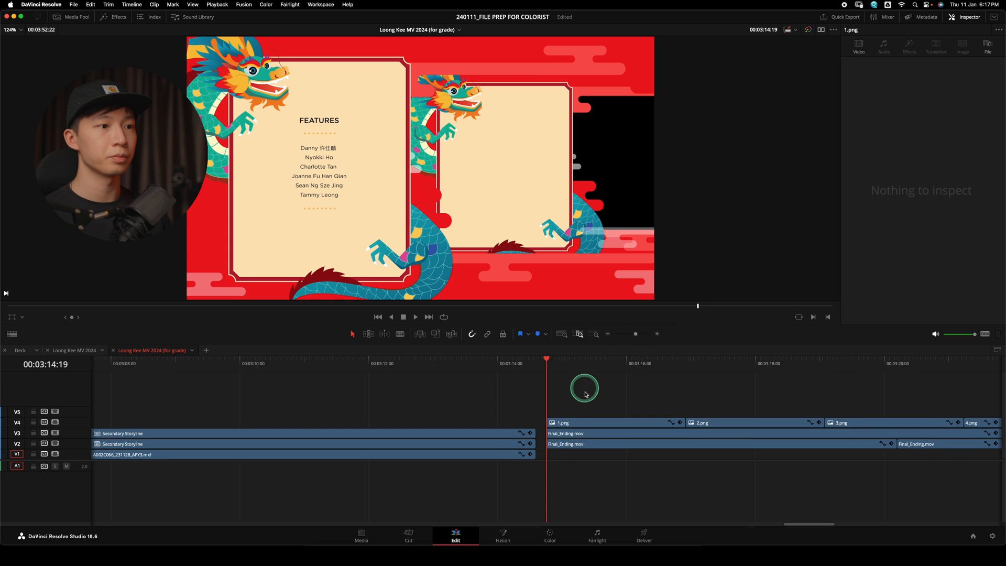
pyautogui.click(679, 422)
pyautogui.moveTo(636, 334); pyautogui.dragTo(631, 333)
pyautogui.click(657, 405)
pyautogui.moveTo(656, 405); pyautogui.dragTo(550, 460)
pyautogui.press('Delete')
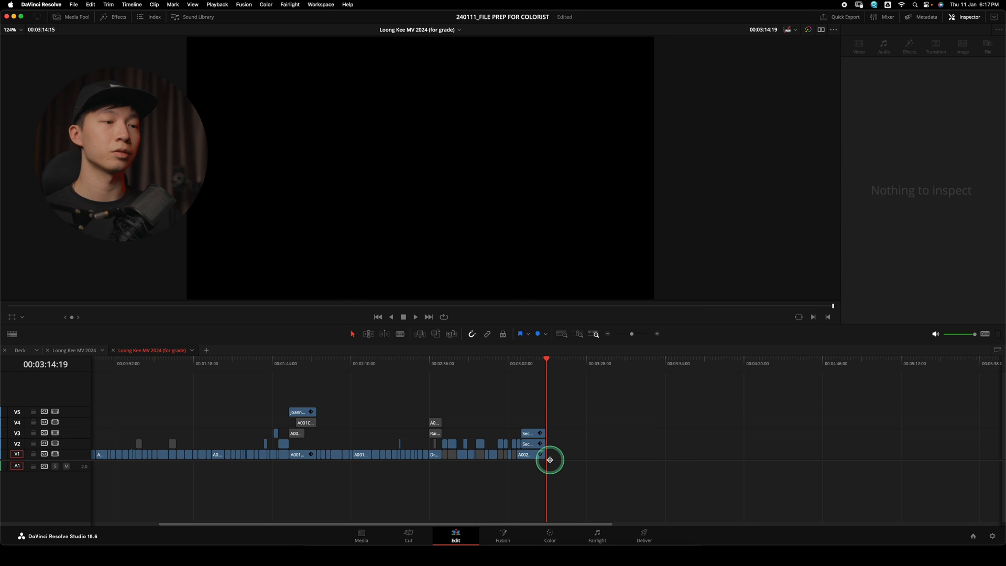
pyautogui.press('super+s')
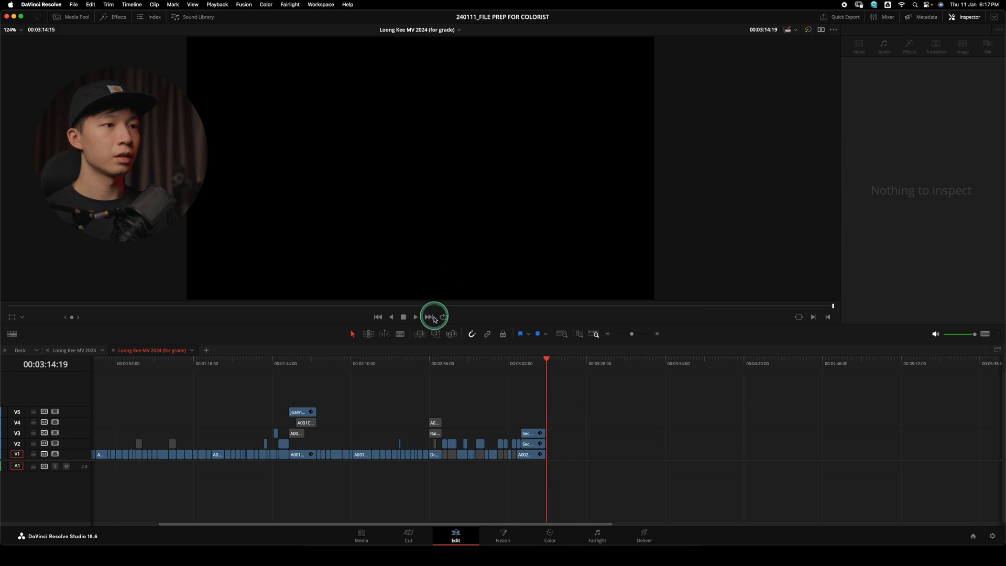
# Step: Return to the start of the timeline and inspect the stacked Opening 4k.mov and DJI_0151.MOV clips
pyautogui.moveTo(532, 363); pyautogui.dragTo(233, 393)
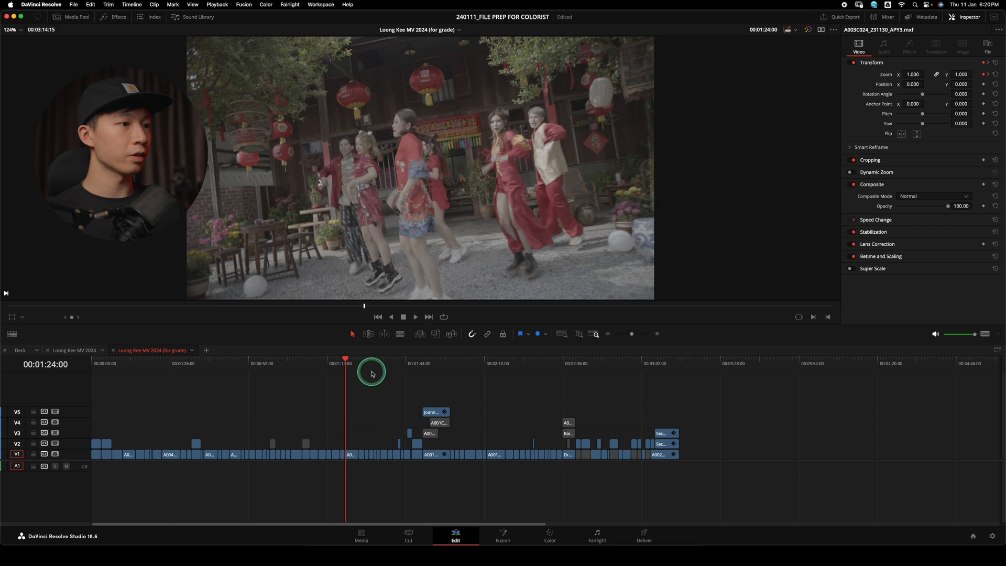
pyautogui.click(386, 363)
pyautogui.moveTo(387, 362); pyautogui.dragTo(102, 378)
pyautogui.click(578, 334)
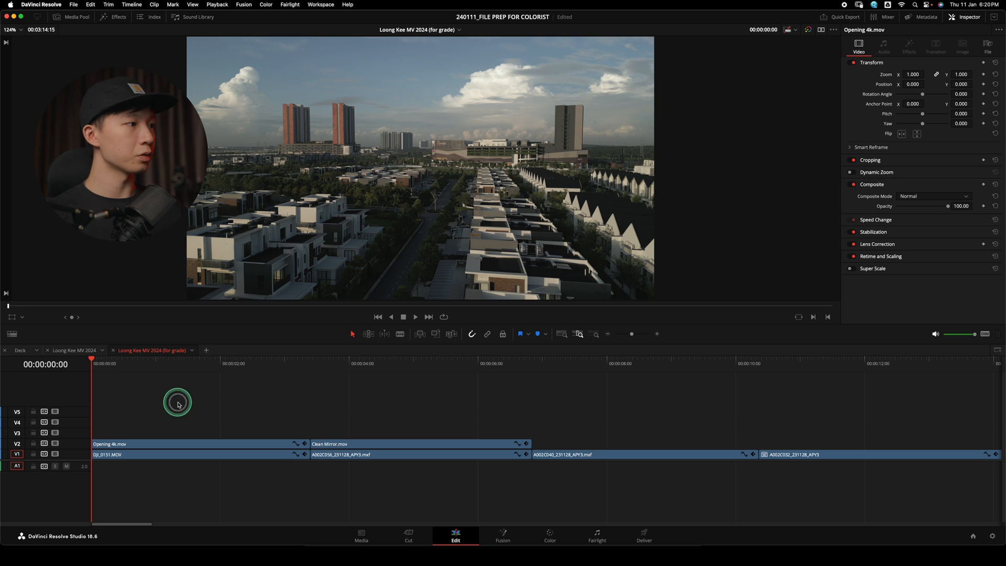
pyautogui.moveTo(199, 368); pyautogui.dragTo(233, 370)
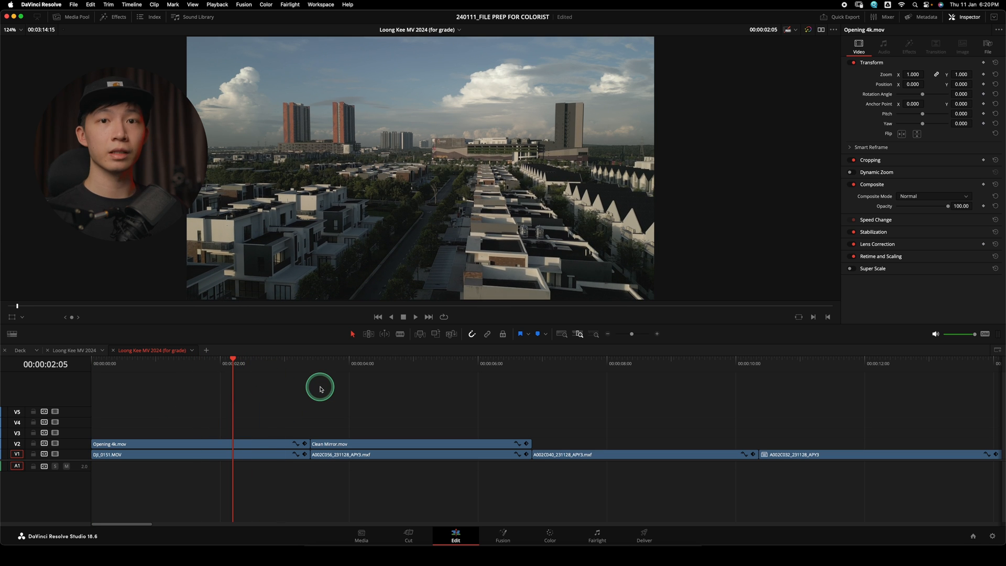
pyautogui.click(191, 445)
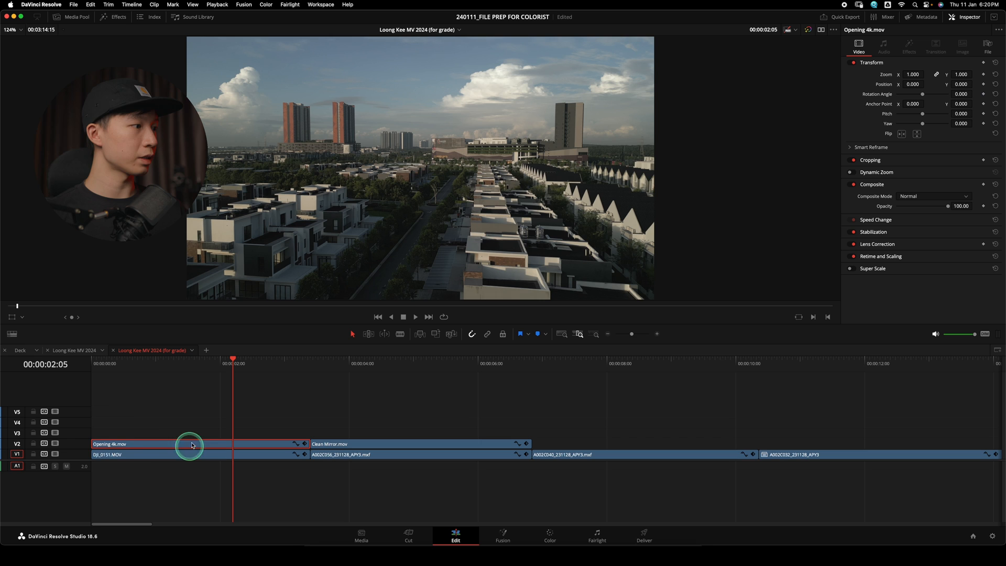
pyautogui.click(150, 454)
pyautogui.click(162, 444)
# Step: Compare the opening shots by disabling Opening 4k.mov over DJI_0151.MOV and enabling it again
pyautogui.moveTo(235, 376); pyautogui.dragTo(215, 365)
pyautogui.press('d')
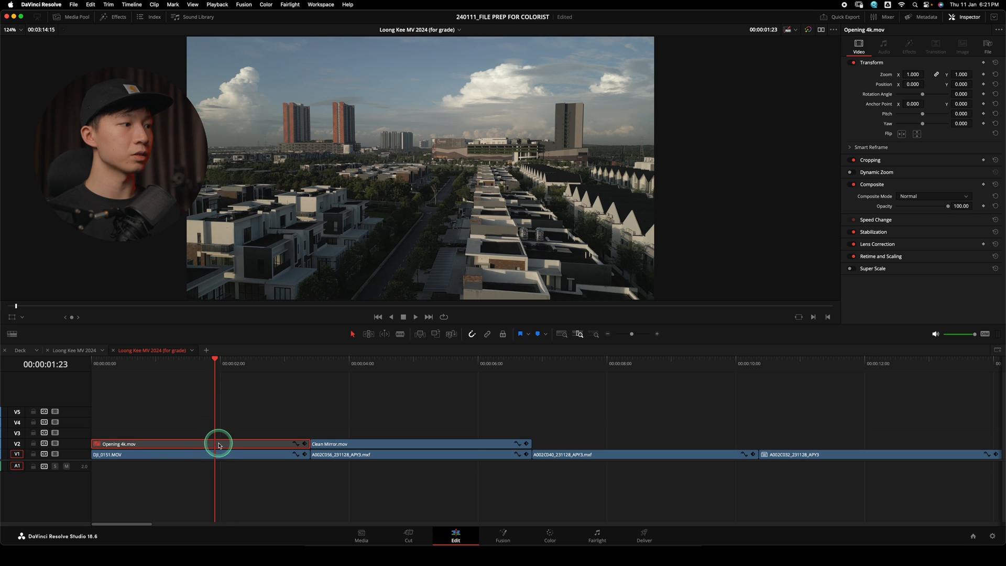
pyautogui.press('d')
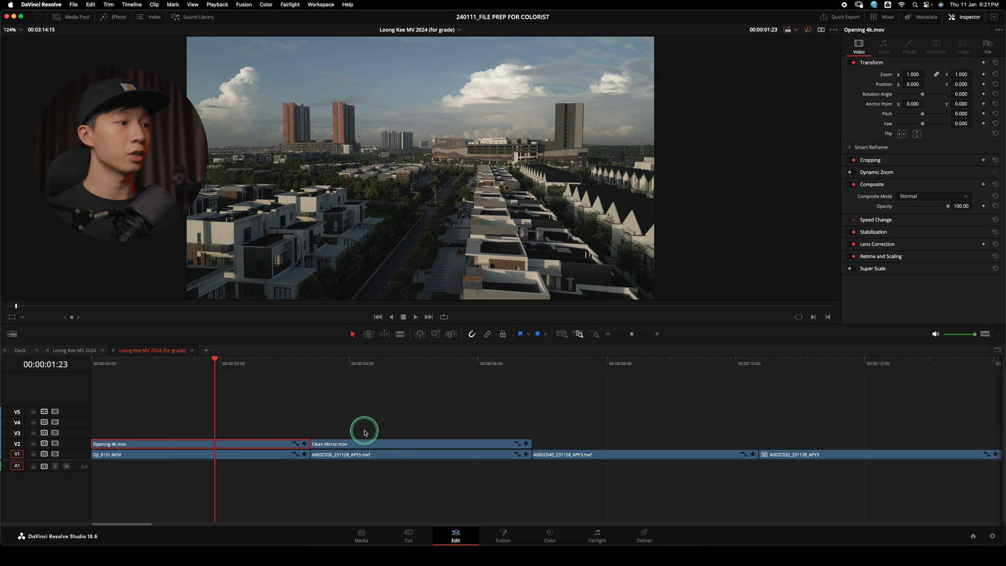
pyautogui.click(296, 450)
pyautogui.click(270, 443)
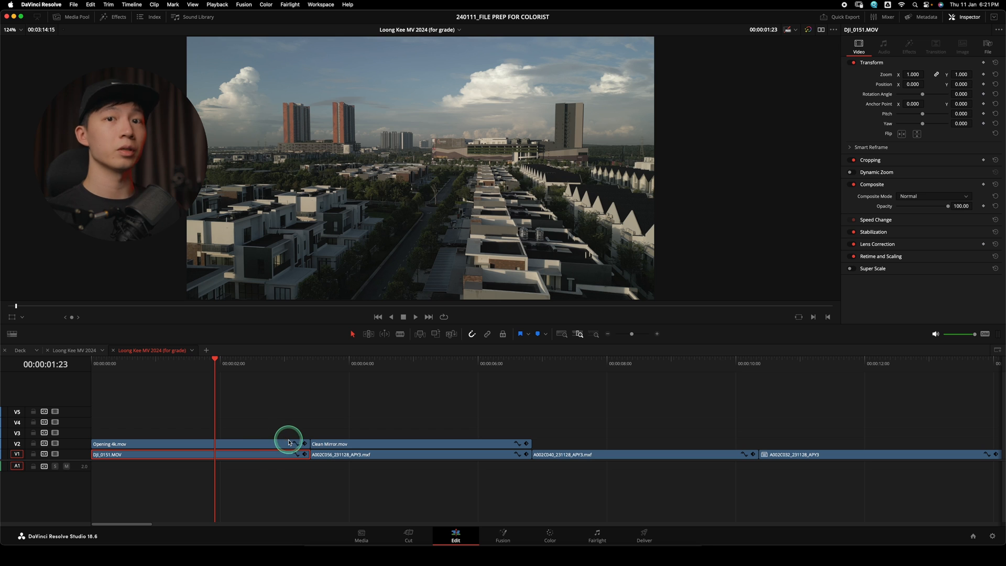
pyautogui.click(191, 453)
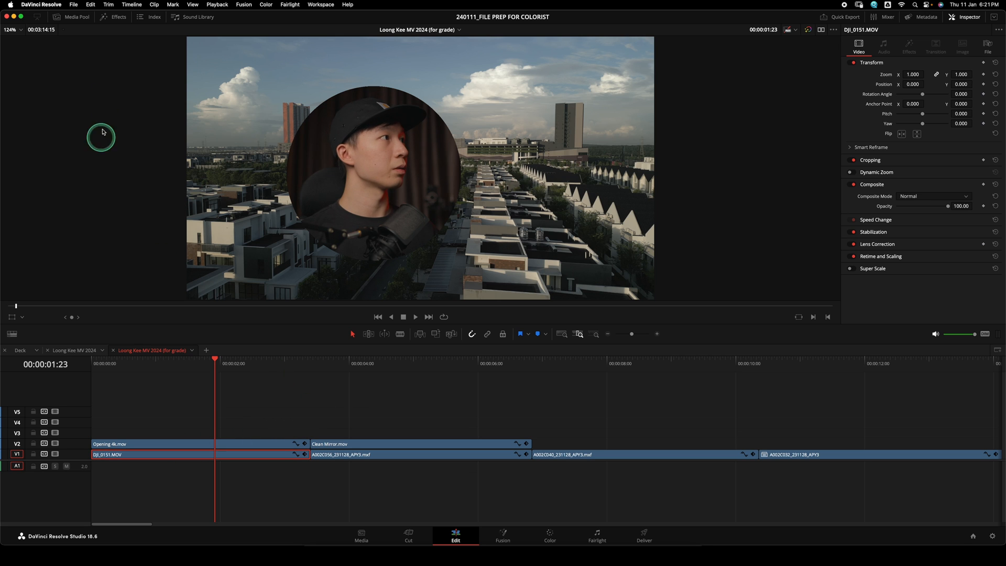
# Step: Check the clips' Source In and Source Out timecodes in a widened Edit Index and close it
pyautogui.click(146, 17)
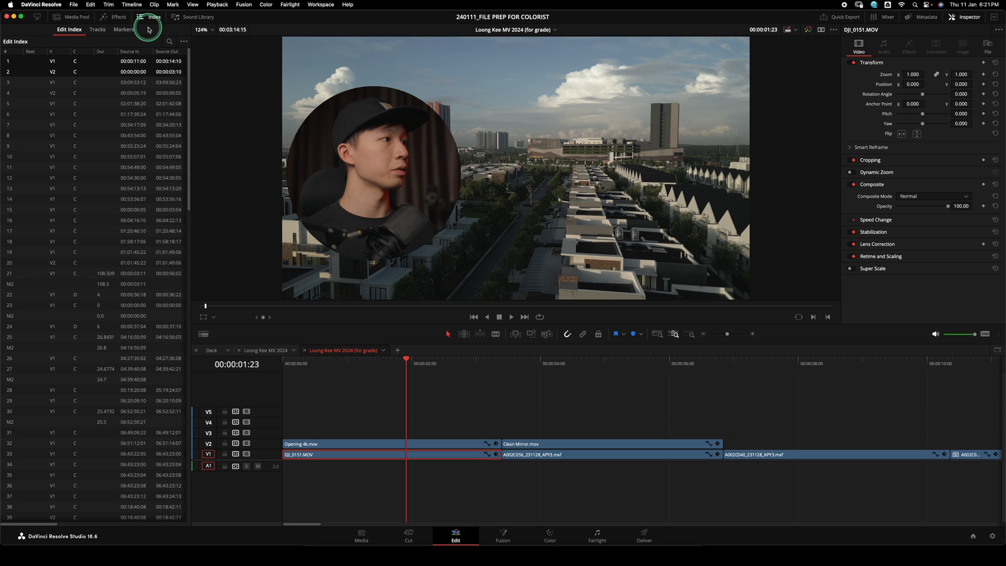
pyautogui.click(190, 266)
pyautogui.scroll(10, 157, 247)
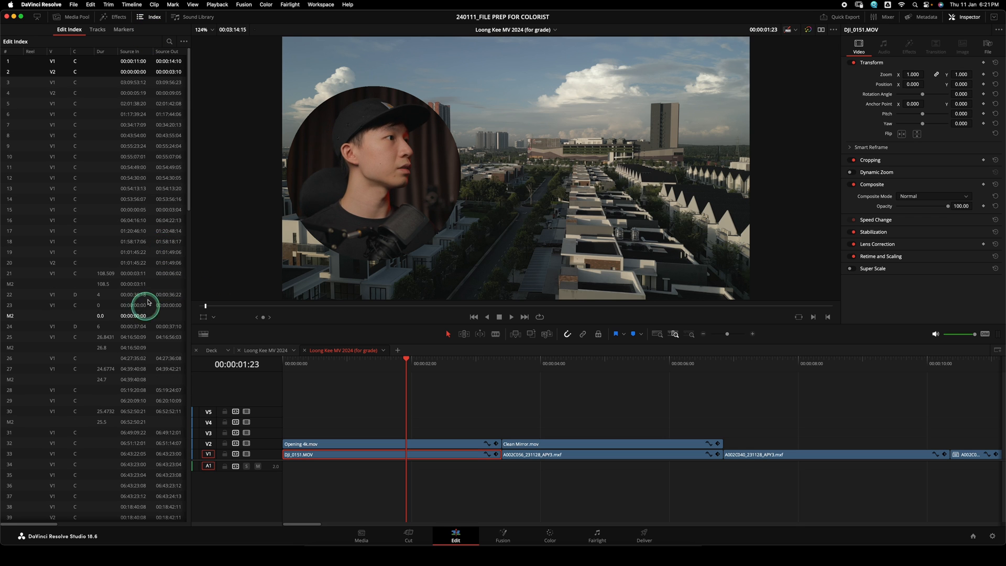
pyautogui.moveTo(189, 193); pyautogui.dragTo(252, 190)
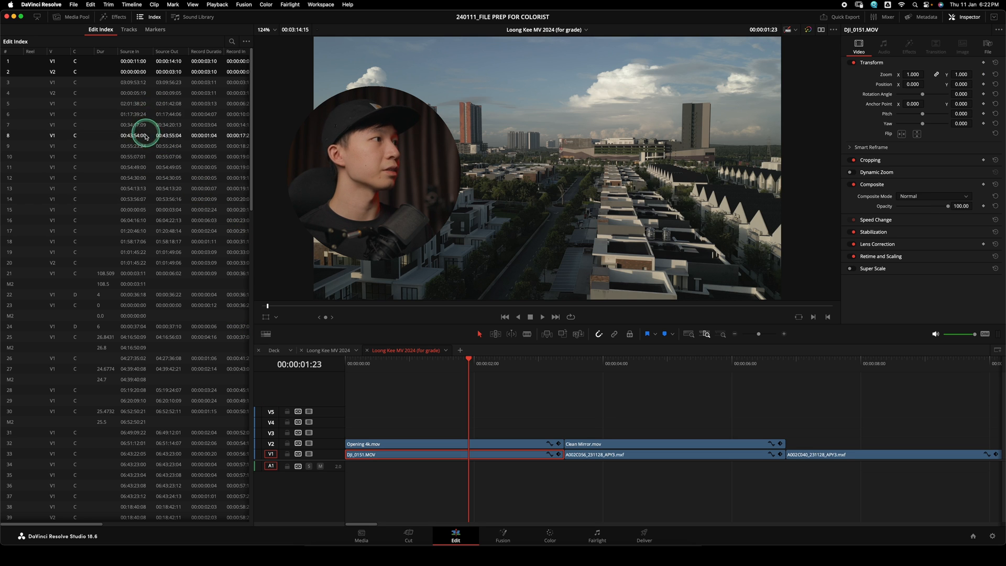
pyautogui.click(151, 16)
# Step: Delete the Opening 4k.mov and Clean Mirror.mov clips from track V2
pyautogui.moveTo(169, 414); pyautogui.dragTo(419, 439)
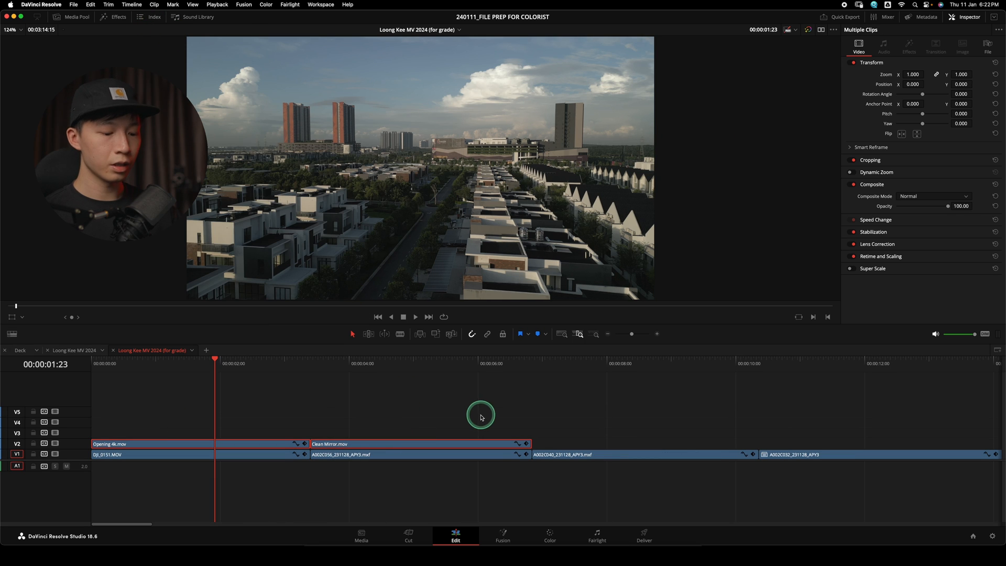
pyautogui.press('Delete')
pyautogui.click(595, 334)
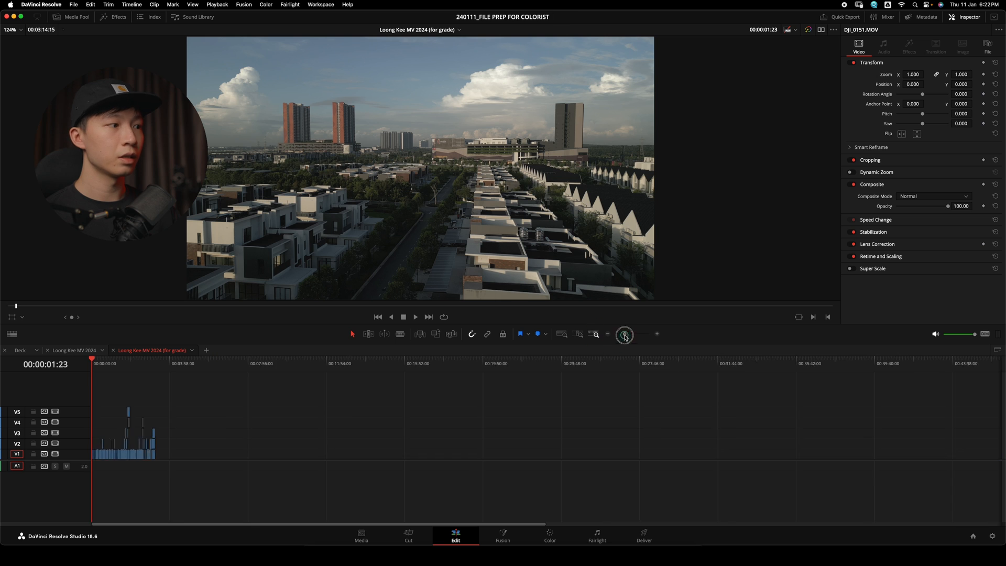
pyautogui.moveTo(634, 336); pyautogui.dragTo(638, 333)
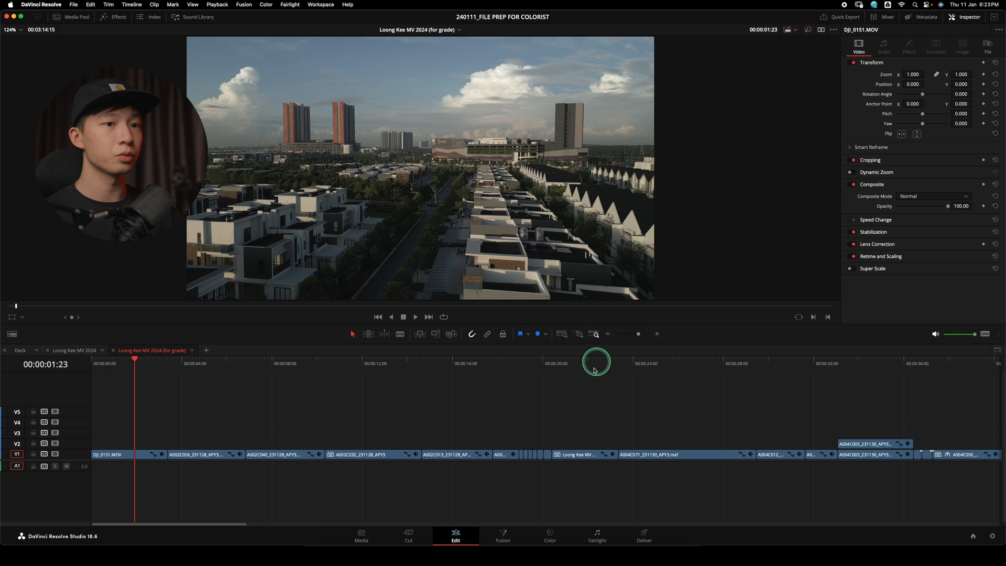
# Step: Compare the stacked A004C003_231130_APY3.mxf clips around 00:33:12 with the upper one disabled, and delete that one from track V2
pyautogui.click(848, 364)
pyautogui.hscroll(10, 764, 404)
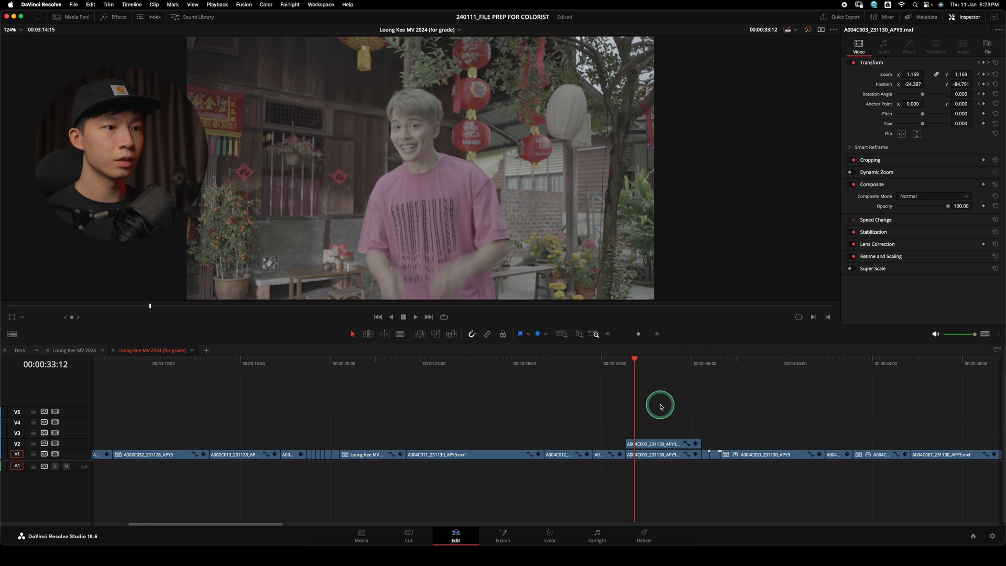
pyautogui.moveTo(394, 361); pyautogui.dragTo(404, 361)
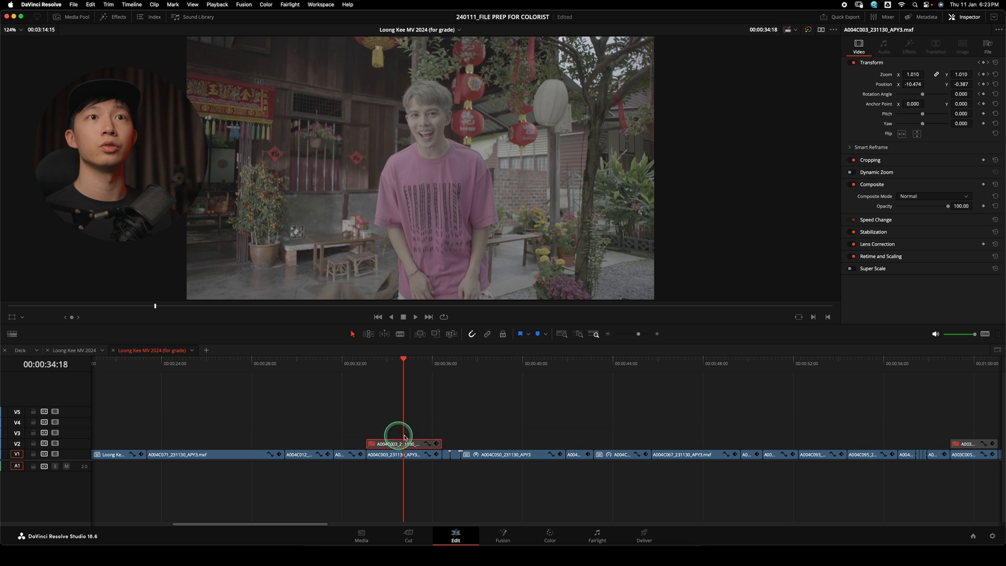
pyautogui.click(440, 416)
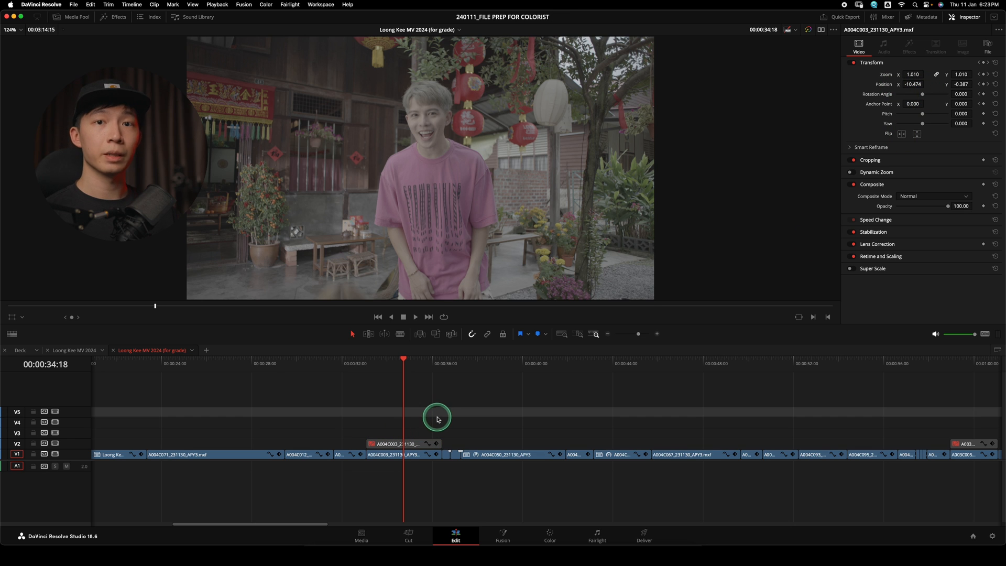
pyautogui.click(422, 442)
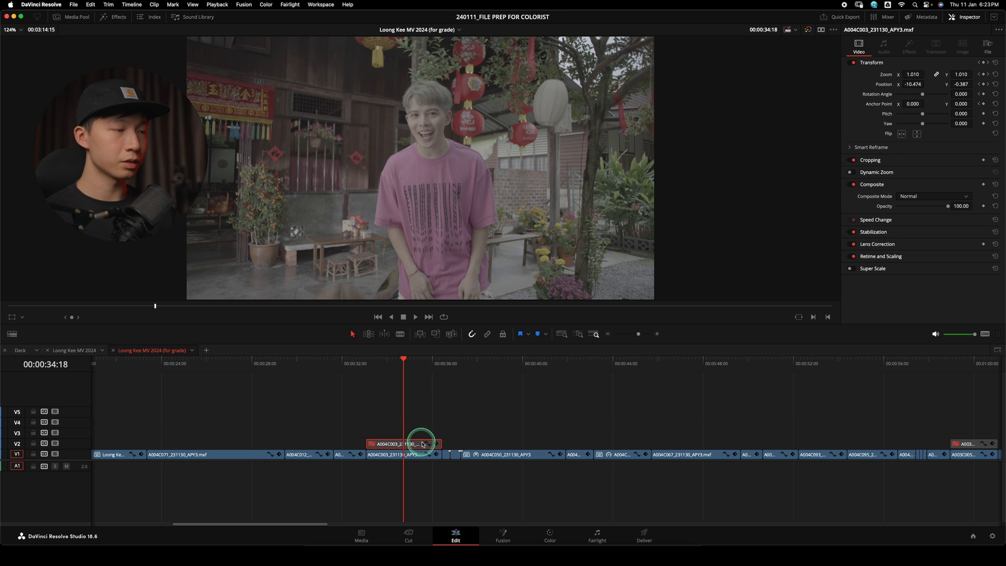
pyautogui.press('BackSpace')
# Step: Review the stacked A003C005_231130_APY3.mxf clips at 00:58:24 and delete the disabled copy from track V2
pyautogui.hscroll(5, 621, 382)
pyautogui.moveTo(638, 334); pyautogui.dragTo(640, 334)
pyautogui.click(671, 359)
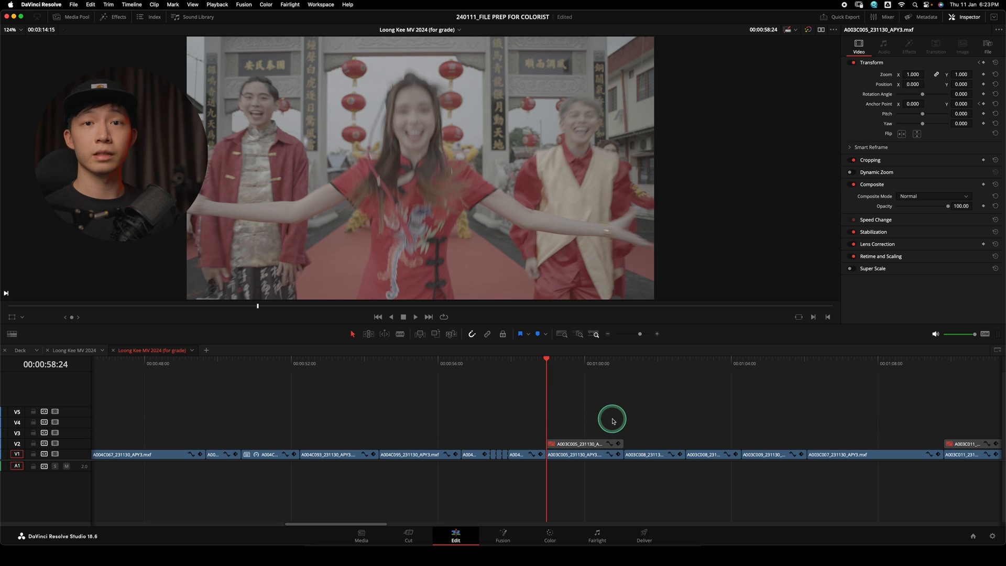
pyautogui.moveTo(640, 410); pyautogui.dragTo(570, 445)
pyautogui.click(657, 408)
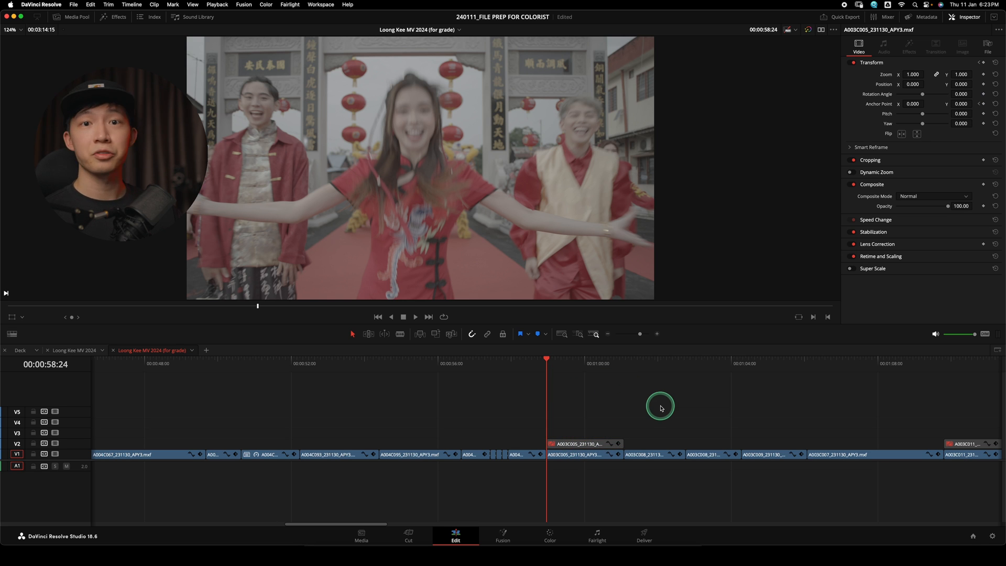
pyautogui.click(591, 444)
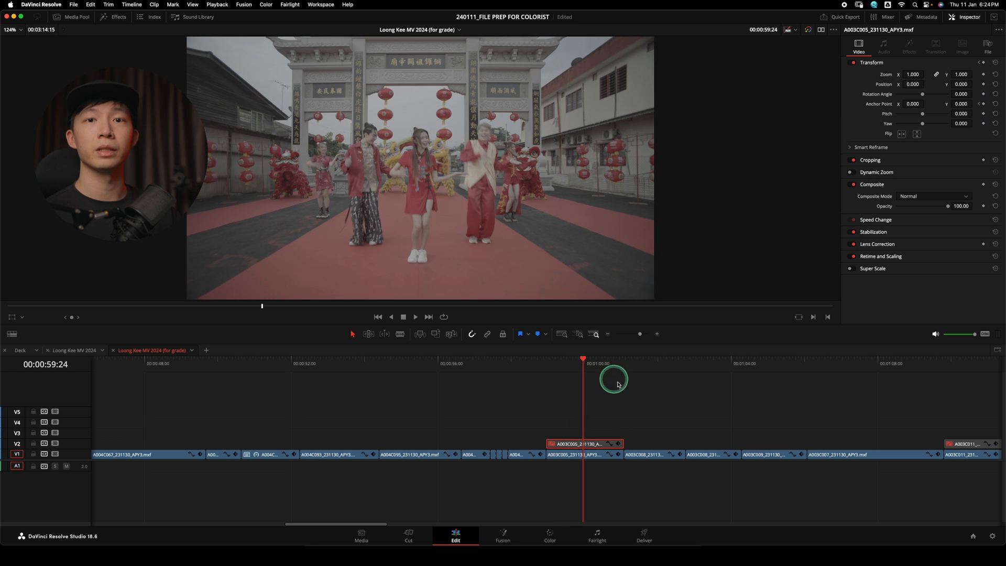
pyautogui.moveTo(629, 436); pyautogui.dragTo(559, 443)
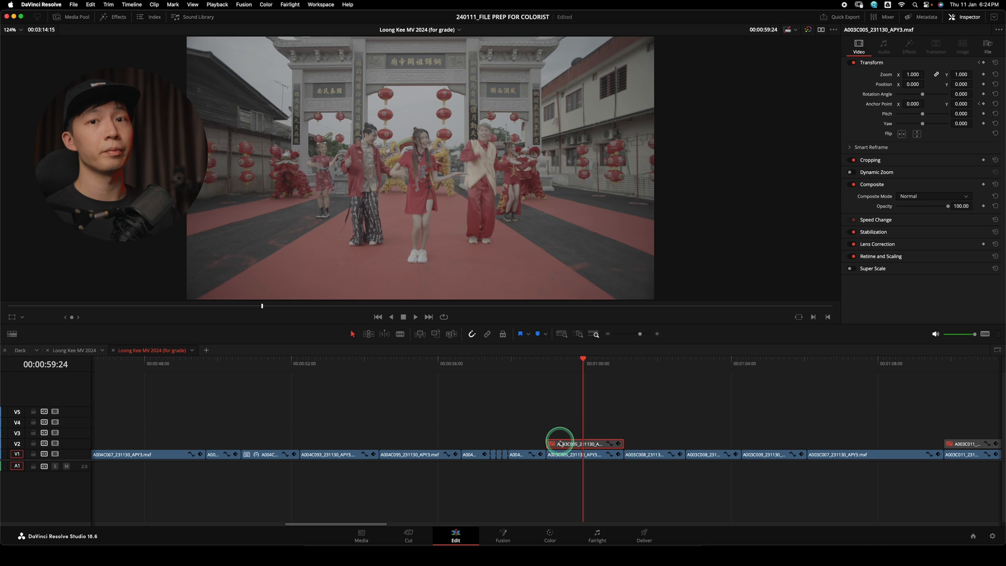
# Step: Delete the disabled A003C011_231130_APY3.mxf copy on track V2 around 01:10:21
pyautogui.hscroll(10, 642, 404)
pyautogui.click(515, 364)
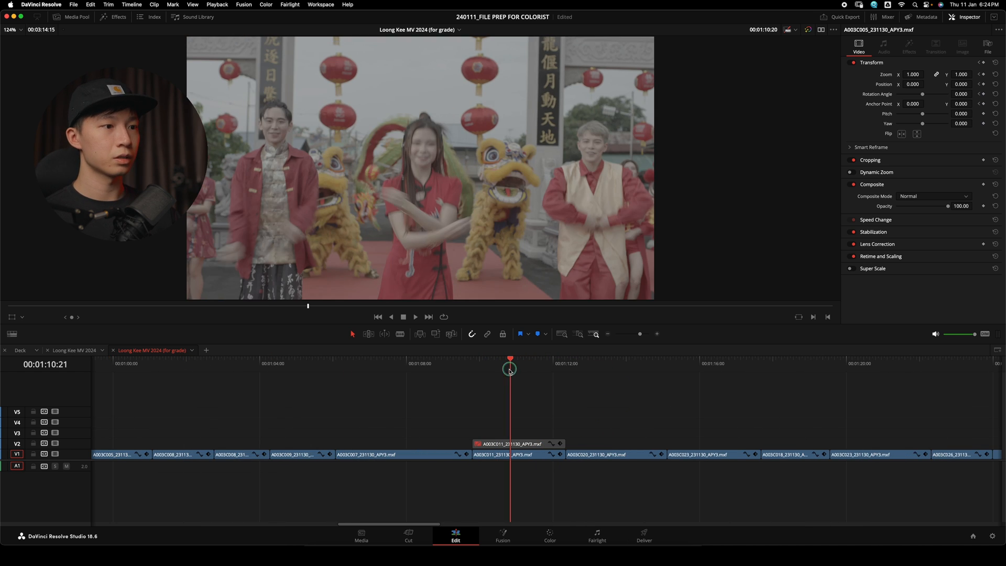
pyautogui.hscroll(5, 647, 422)
pyautogui.hscroll(2, 648, 422)
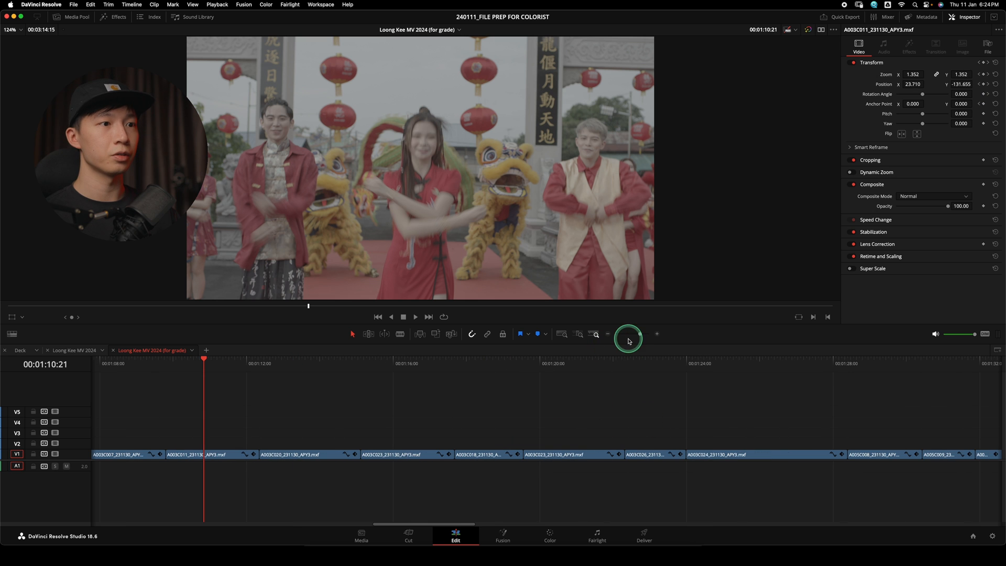
# Step: Move the short A004C034_231130_APY3.mxf clip at 01:41:09 from track V2 down onto V1
pyautogui.moveTo(639, 334); pyautogui.dragTo(633, 334)
pyautogui.moveTo(545, 362); pyautogui.dragTo(560, 362)
pyautogui.moveTo(634, 335); pyautogui.dragTo(637, 343)
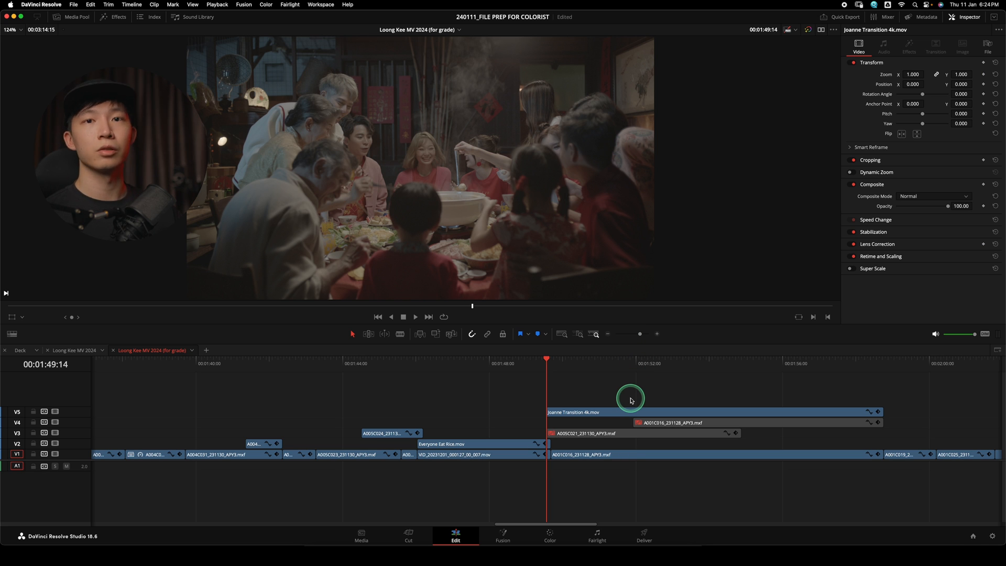
pyautogui.moveTo(254, 362); pyautogui.dragTo(246, 361)
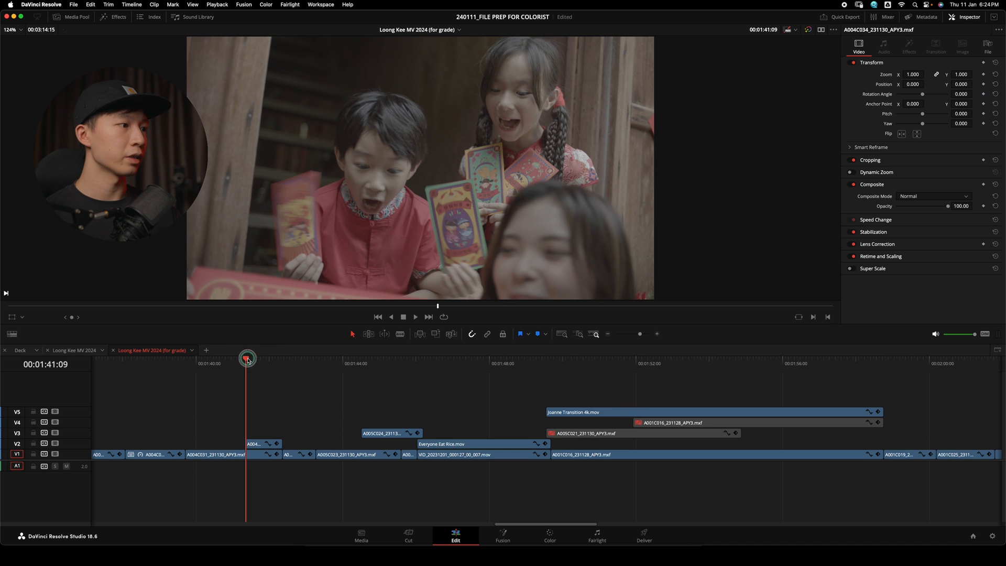
pyautogui.hscroll(-5, 446, 407)
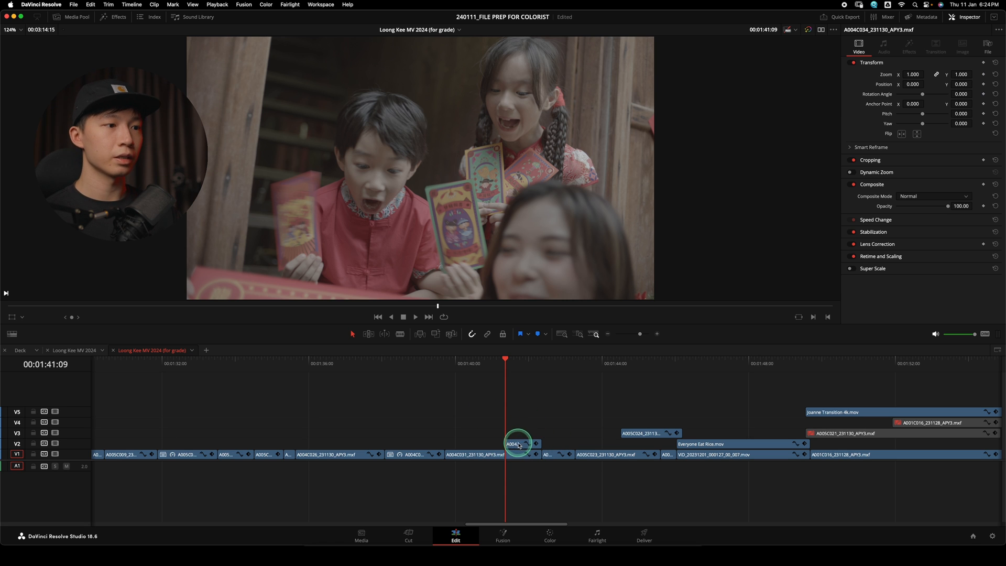
pyautogui.moveTo(486, 431); pyautogui.dragTo(524, 475)
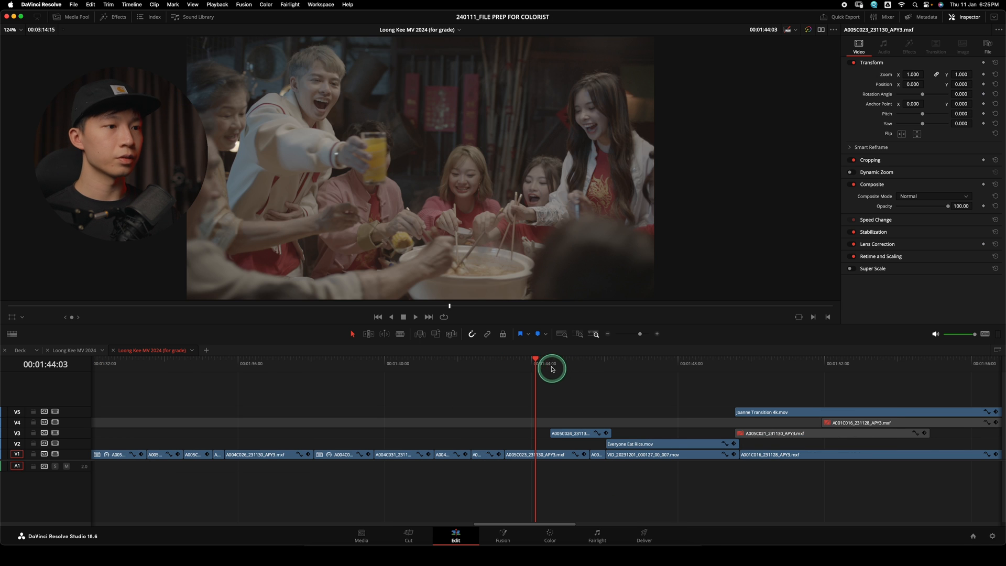
# Step: Delete the Everyone Eat Rice.mov overlay from track V2 and scrub through the shot beneath it
pyautogui.moveTo(557, 368); pyautogui.dragTo(707, 370)
pyautogui.click(644, 445)
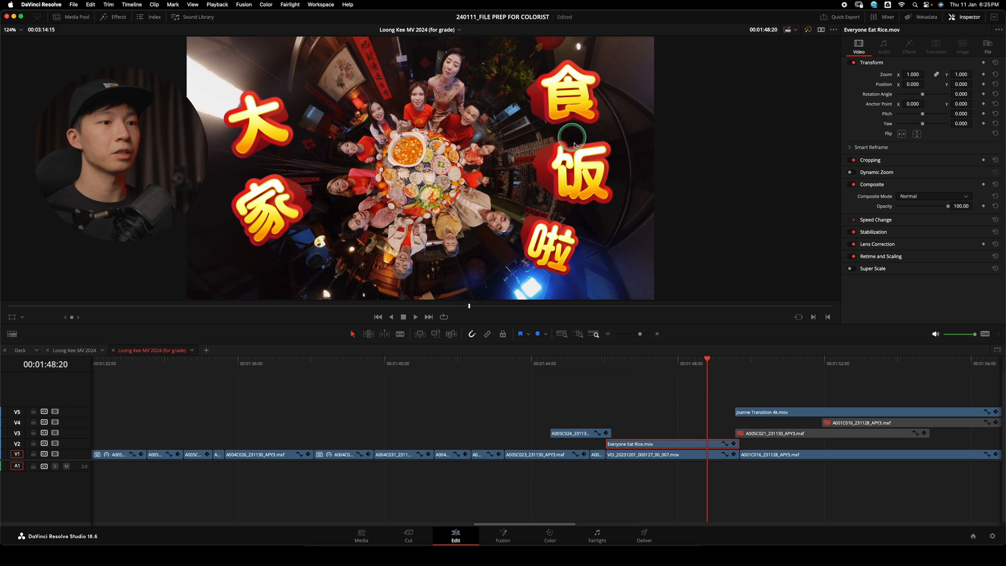
pyautogui.press('Delete')
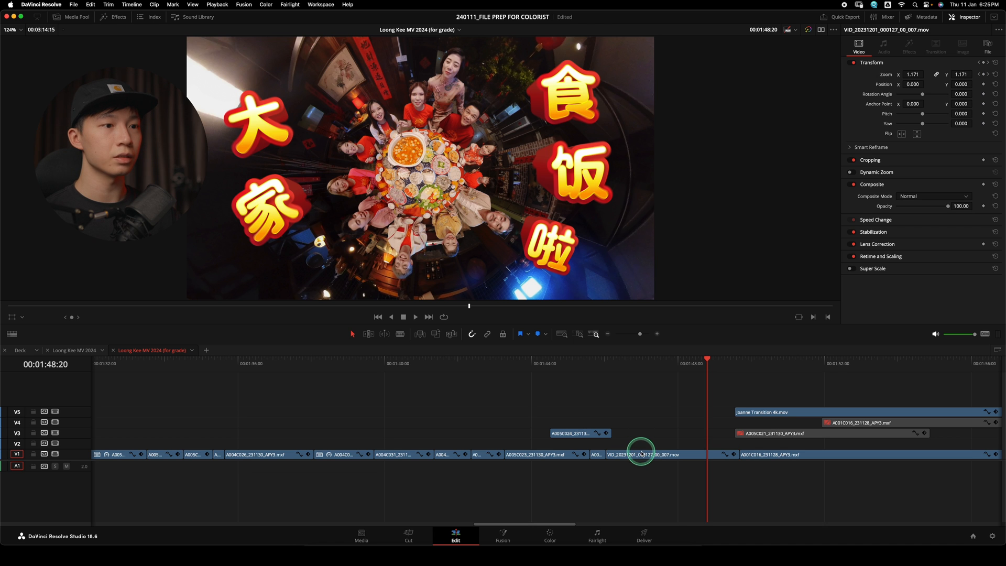
pyautogui.moveTo(676, 376); pyautogui.dragTo(699, 383)
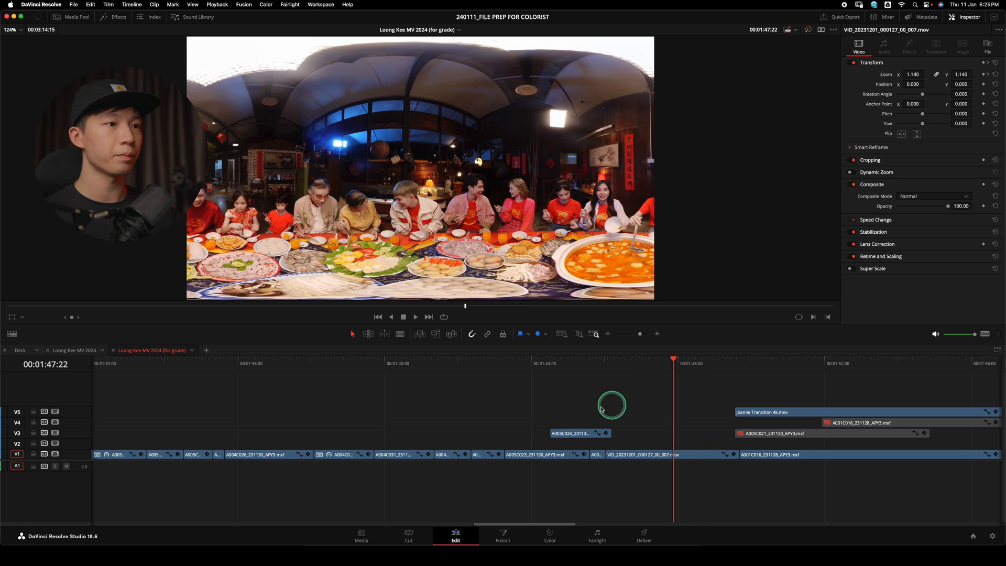
# Step: Move the A005C024 clip at 01:44:13 from track V3 down onto V1
pyautogui.click(550, 364)
pyautogui.click(585, 423)
pyautogui.moveTo(573, 437); pyautogui.dragTo(576, 465)
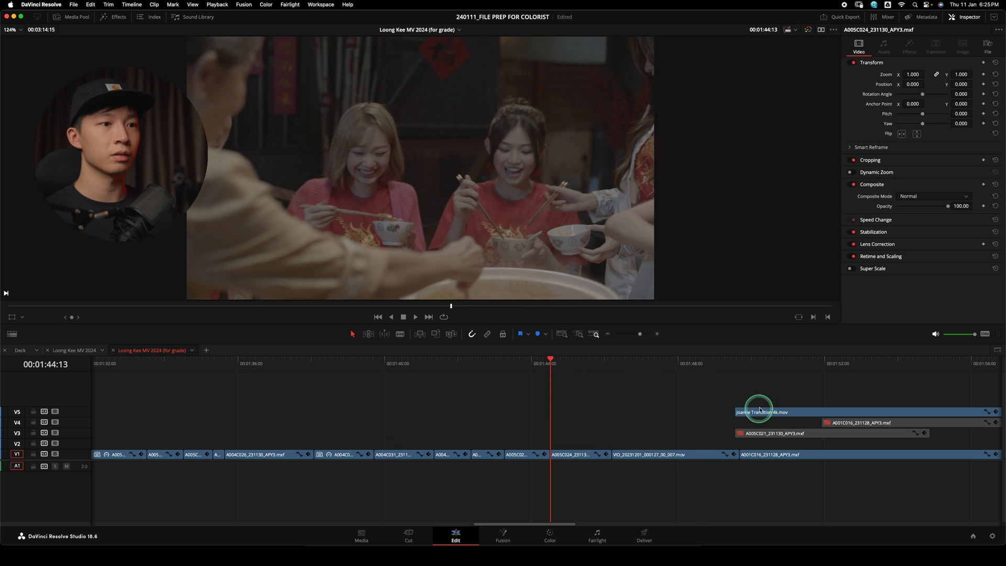
# Step: Scrub through the Joanne Transition 4k.mov section and delete that clip from track V5
pyautogui.hscroll(5, 664, 397)
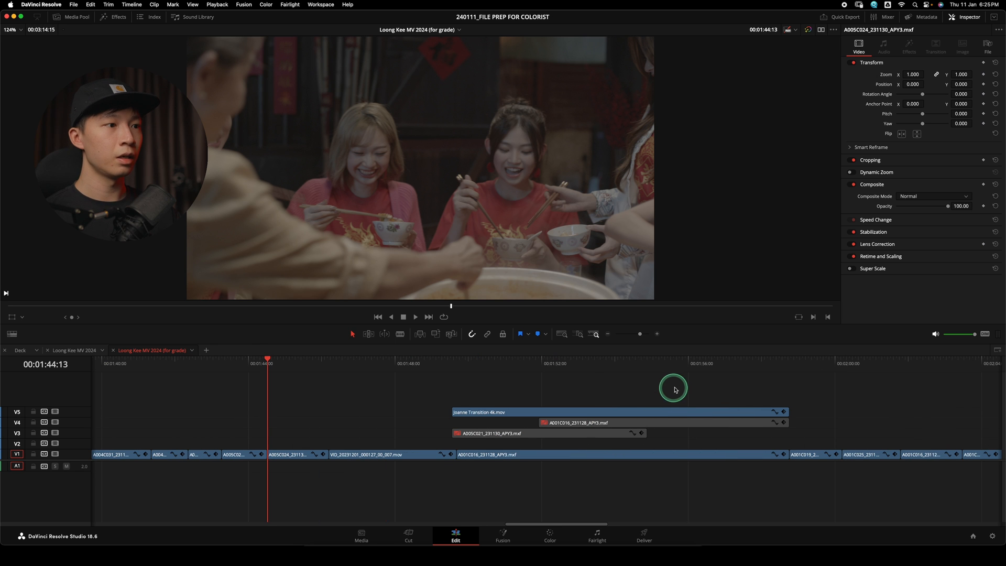
pyautogui.click(456, 364)
pyautogui.moveTo(471, 364); pyautogui.dragTo(708, 367)
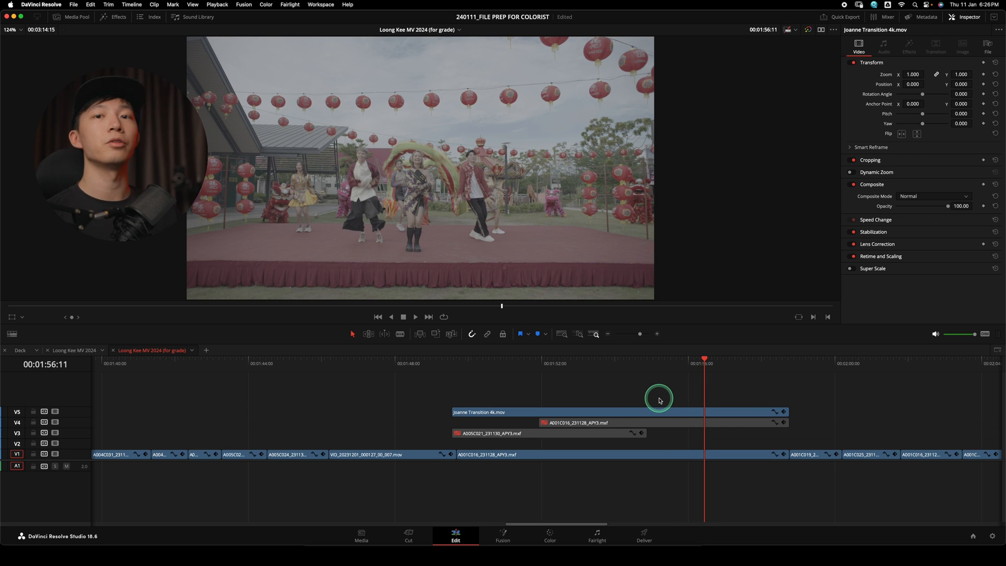
pyautogui.moveTo(541, 372); pyautogui.dragTo(586, 365)
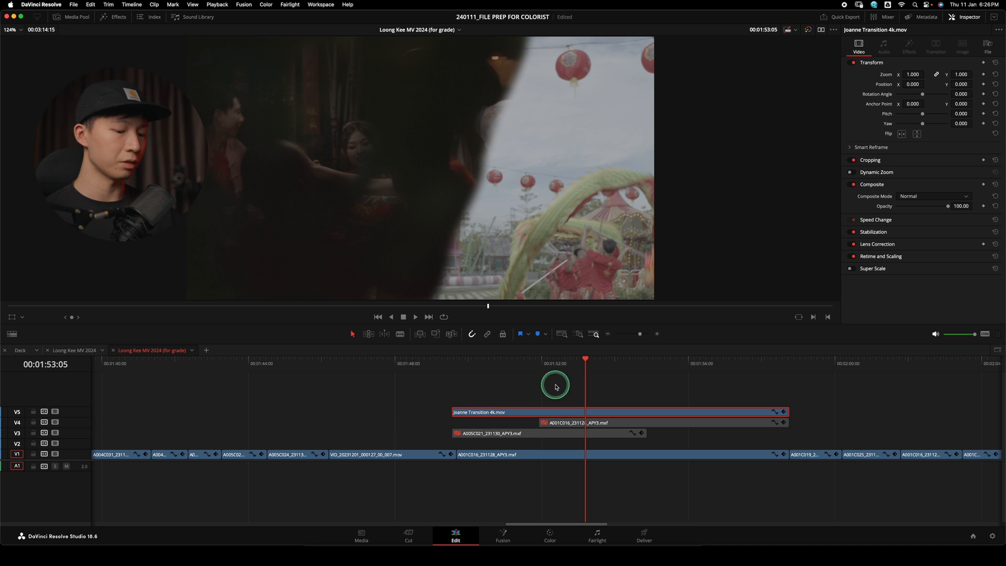
pyautogui.press('BackSpace')
# Step: Preview the transition's source shots by enabling A001C016 on V4 and A005C021 on V3, and disable them again
pyautogui.moveTo(553, 398); pyautogui.dragTo(590, 432)
pyautogui.moveTo(539, 360); pyautogui.dragTo(699, 383)
pyautogui.moveTo(549, 361); pyautogui.dragTo(609, 429)
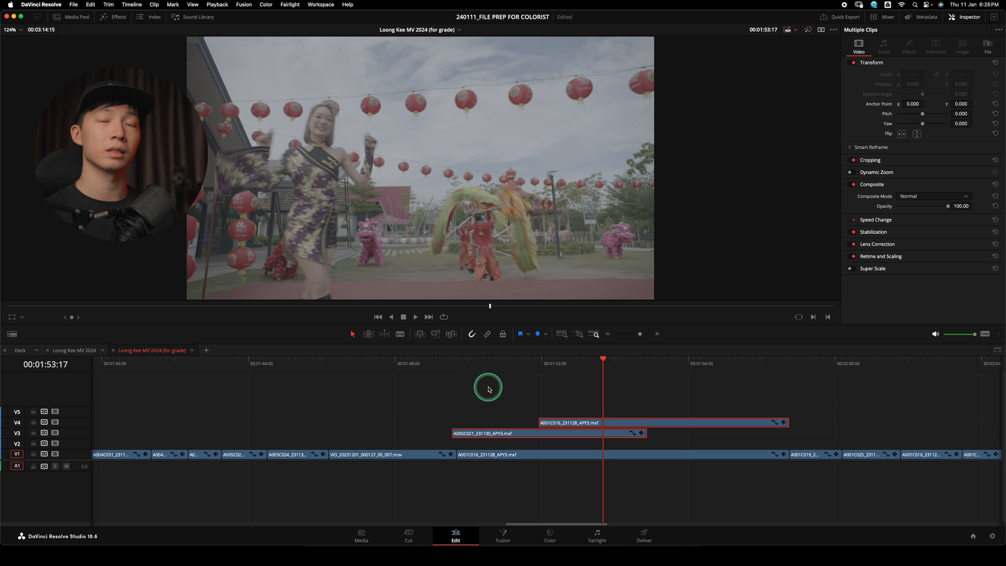
pyautogui.moveTo(540, 396); pyautogui.dragTo(558, 440)
pyautogui.moveTo(561, 366); pyautogui.dragTo(688, 380)
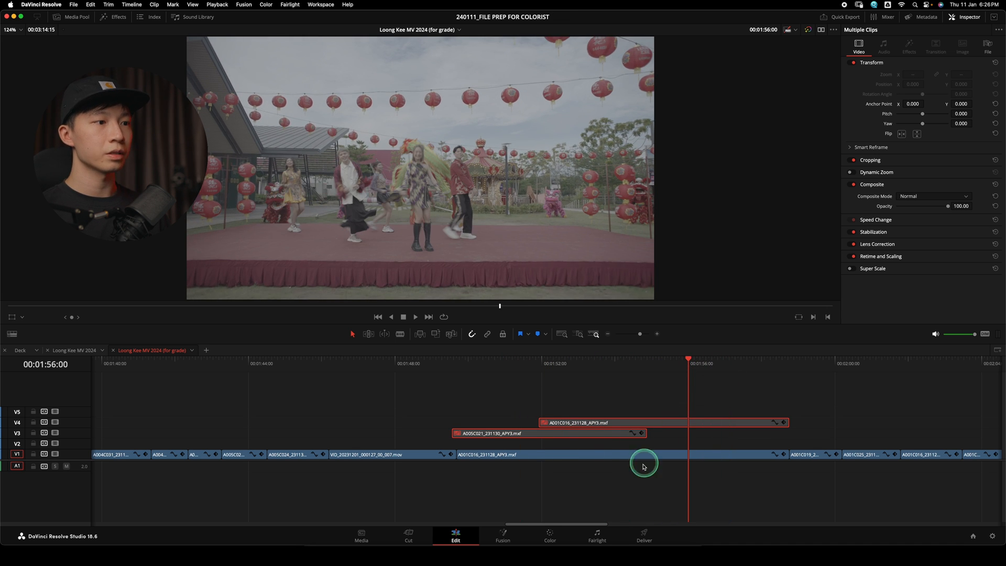
# Step: Delete the long A001C016_231128_APY3.mxf clip from V1 and enable the A005C021 and A001C016 clips above it
pyautogui.click(644, 455)
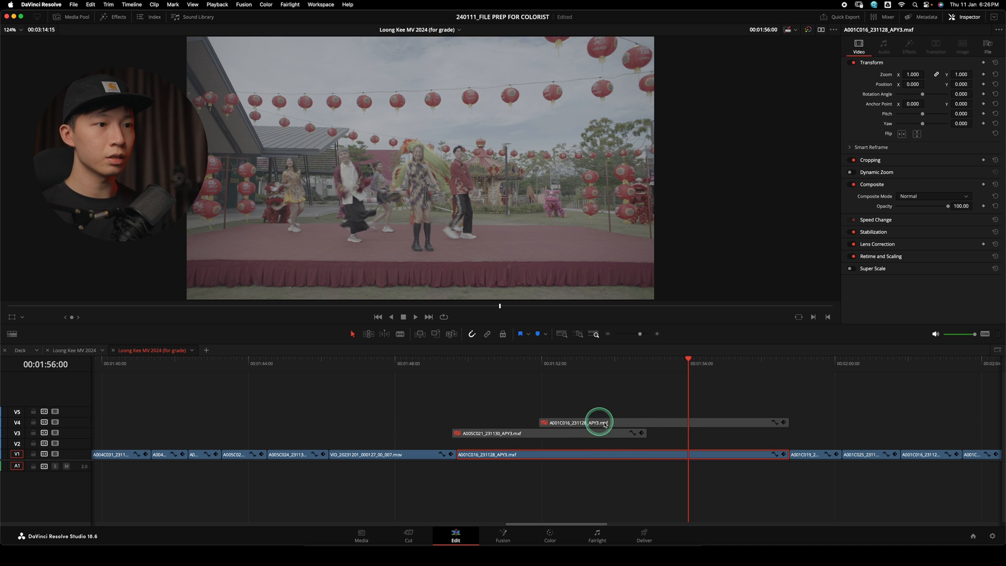
pyautogui.press('Delete')
pyautogui.moveTo(531, 390); pyautogui.dragTo(580, 470)
pyautogui.press('d')
# Step: Move the enabled A005C021 clip down to track V2 and A001C016 down to V3, keeping their overlap
pyautogui.click(574, 433)
pyautogui.moveTo(479, 365); pyautogui.dragTo(448, 374)
pyautogui.moveTo(548, 433); pyautogui.dragTo(596, 433)
pyautogui.click(539, 363)
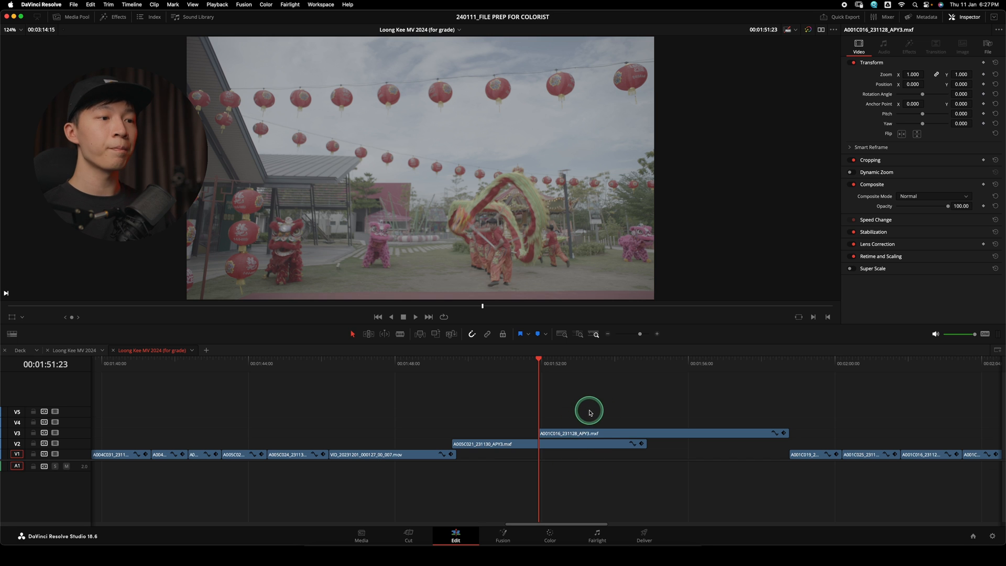
# Step: Move the short A001C045_231128_APY3 clip at 02:26:03 from track V2 down onto V1
pyautogui.hscroll(5, 591, 407)
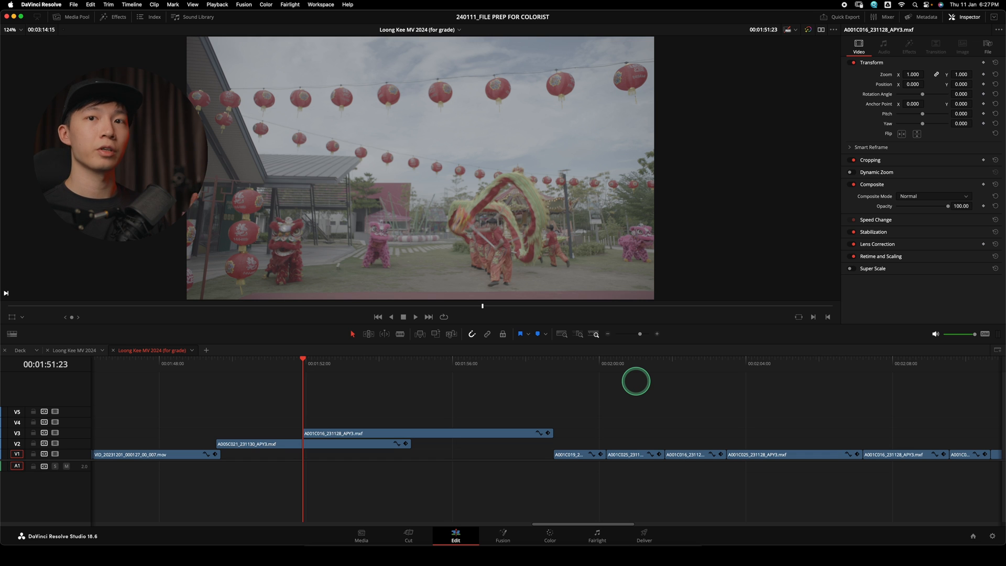
pyautogui.click(561, 334)
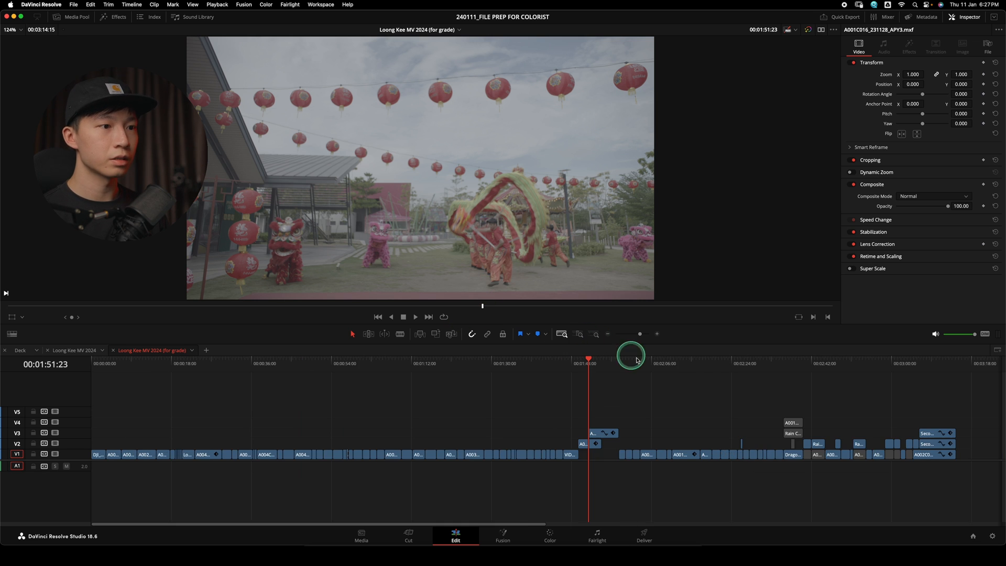
pyautogui.moveTo(693, 366); pyautogui.dragTo(743, 363)
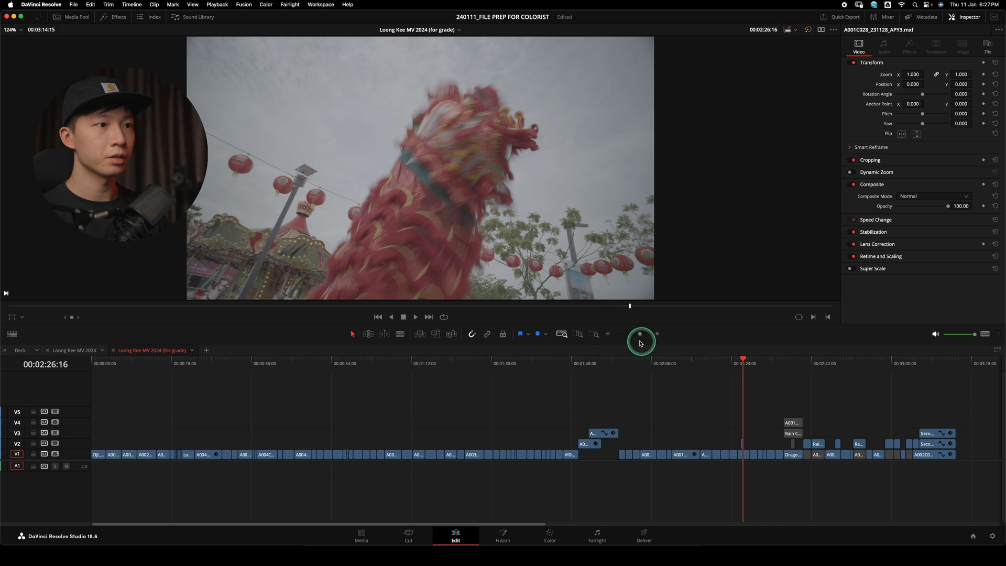
pyautogui.click(577, 334)
pyautogui.moveTo(557, 365); pyautogui.dragTo(513, 365)
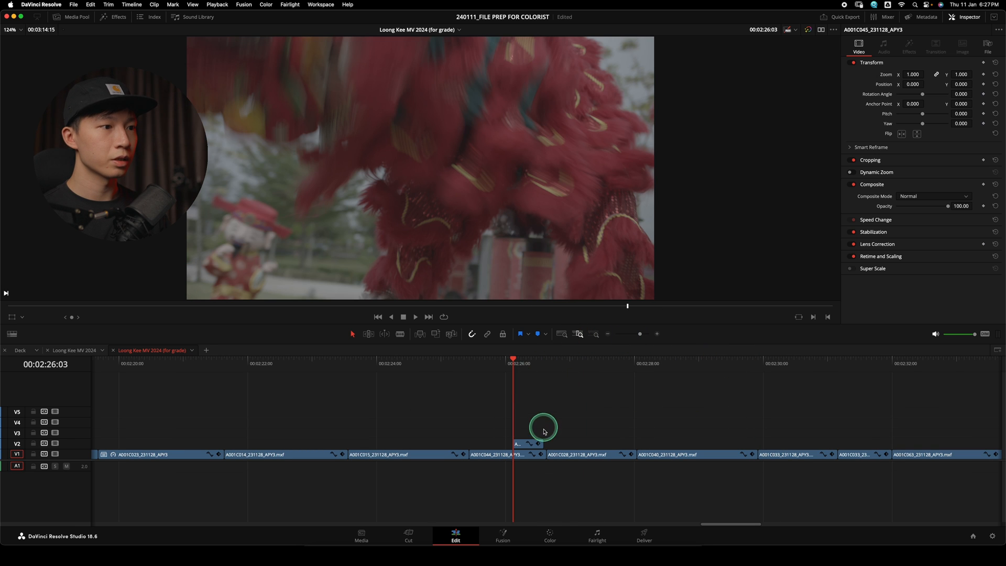
pyautogui.moveTo(541, 443); pyautogui.dragTo(522, 453)
# Step: Try deleting the clips stacked above Dragon 4k.mov at 02:35:20, and undo the deletion
pyautogui.hotkey('shift', 'z')
pyautogui.moveTo(719, 361); pyautogui.dragTo(783, 361)
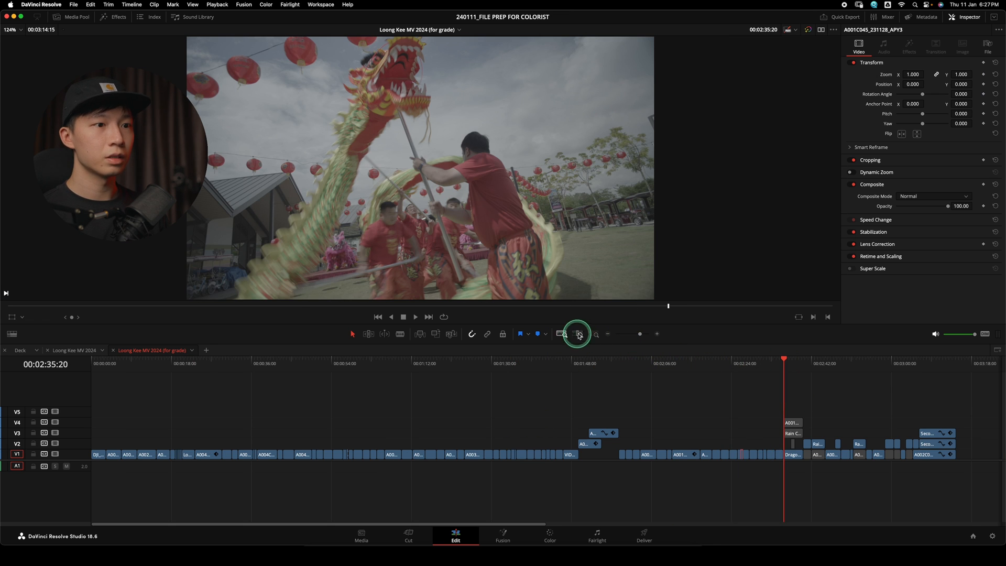
pyautogui.click(579, 334)
pyautogui.moveTo(625, 394); pyautogui.dragTo(691, 434)
pyautogui.press('Delete')
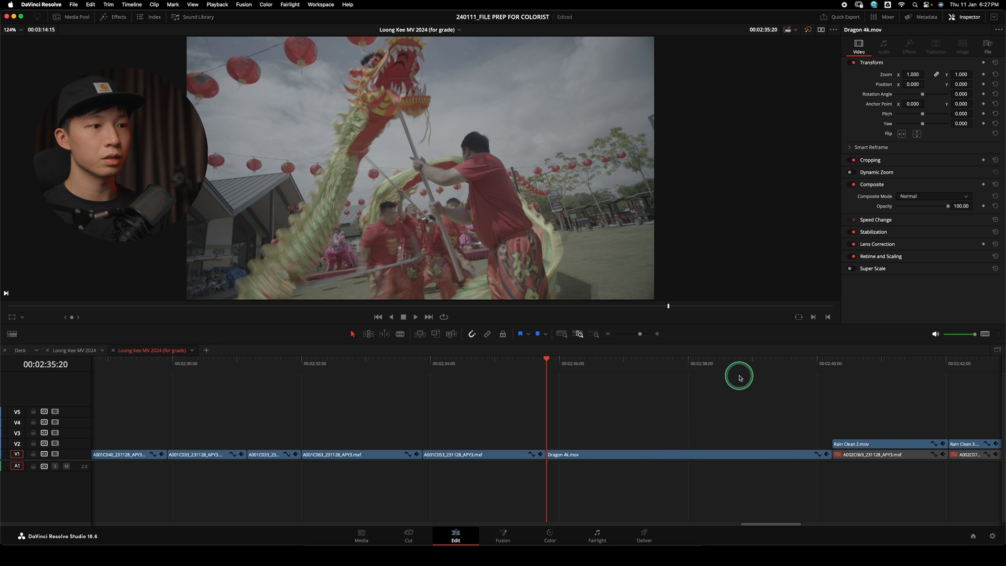
pyautogui.hscroll(5, 730, 391)
pyautogui.moveTo(359, 371); pyautogui.dragTo(364, 419)
pyautogui.press('super+z')
# Step: Enable the disabled clips stacked above Dragon 4k.mov and scrub through them
pyautogui.click(449, 425)
pyautogui.click(452, 388)
pyautogui.press('d')
pyautogui.click(433, 379)
pyautogui.moveTo(414, 369); pyautogui.dragTo(445, 371)
# Step: Replace Dragon 4k.mov and the rain clip above it with A001C055_231128_APY3.mxf, moved down from track V4 to V1
pyautogui.click(431, 447)
pyautogui.click(449, 455)
pyautogui.press('BackSpace')
pyautogui.click(495, 431)
pyautogui.press('BackSpace')
pyautogui.moveTo(491, 423); pyautogui.dragTo(488, 455)
# Step: Delete Rain Clean 2.mov and Rain Clean 3.mov from V2 and enable the A002C069 and A002C075 clips beneath them
pyautogui.moveTo(651, 417); pyautogui.dragTo(731, 443)
pyautogui.hscroll(4, 670, 403)
pyautogui.moveTo(559, 367)
pyautogui.mouseDown()
pyautogui.moveTo(537, 366)
pyautogui.moveTo(575, 369)
pyautogui.moveTo(567, 383)
pyautogui.mouseUp()
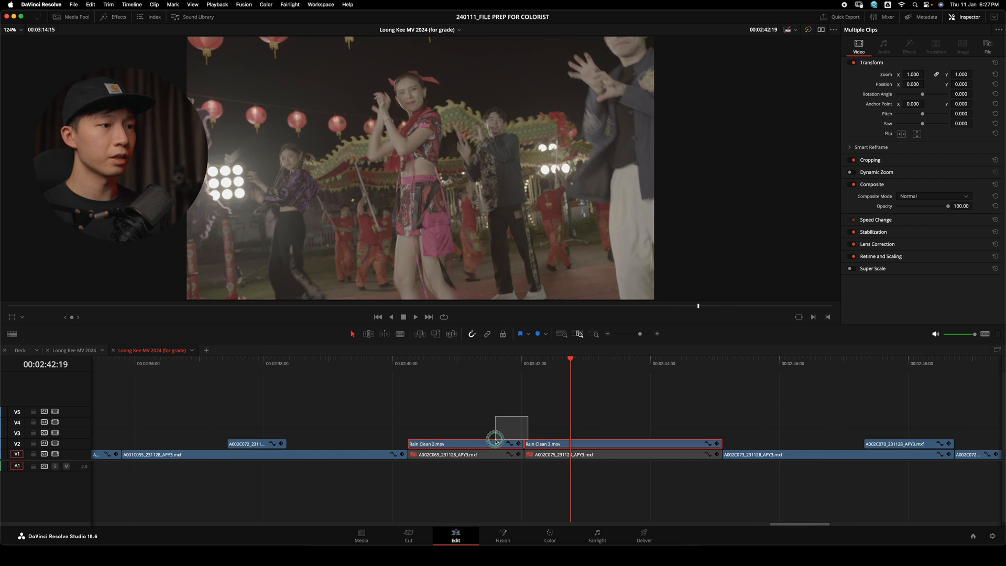
pyautogui.press('Delete')
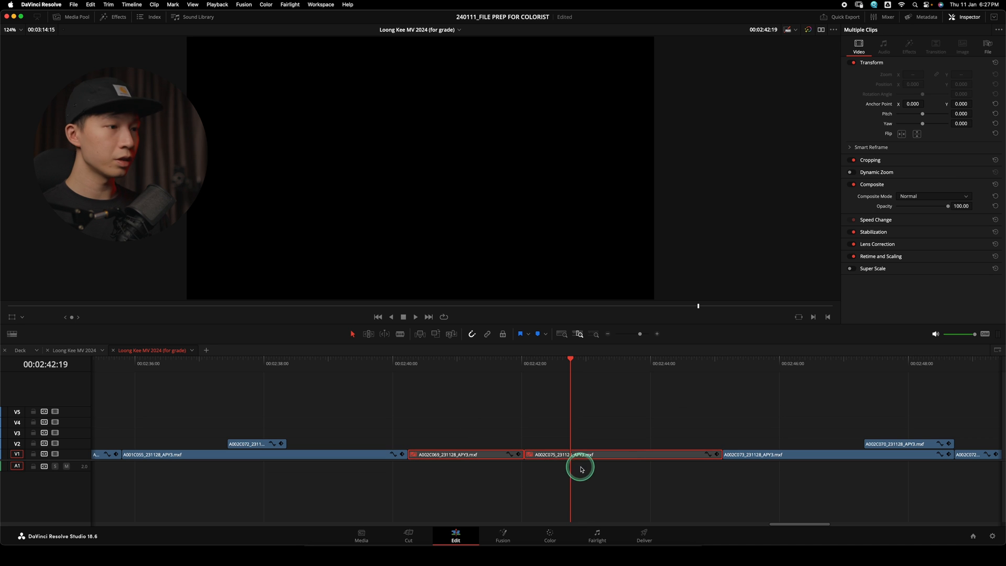
pyautogui.click(581, 469)
pyautogui.moveTo(575, 375); pyautogui.dragTo(665, 382)
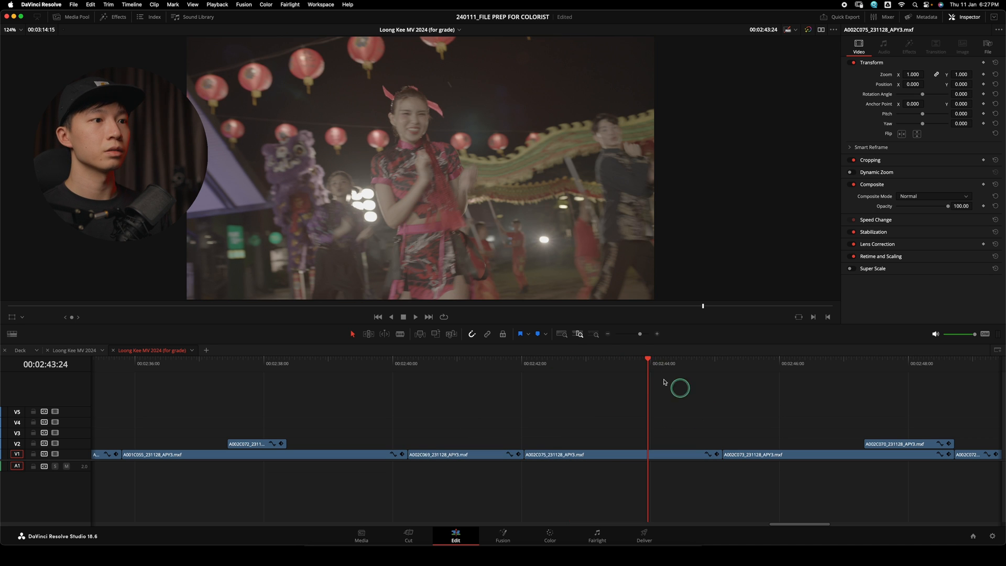
# Step: Move the A002C070_231128_APY3.mxf clip at 02:47:08 from V2 down to V1
pyautogui.moveTo(639, 334); pyautogui.dragTo(638, 334)
pyautogui.click(600, 363)
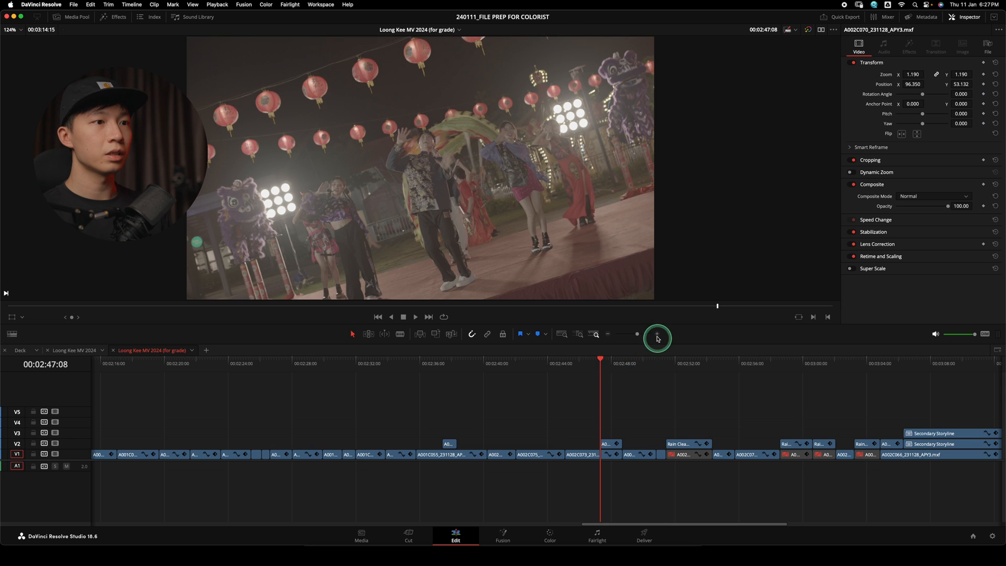
pyautogui.click(657, 336)
pyautogui.click(586, 455)
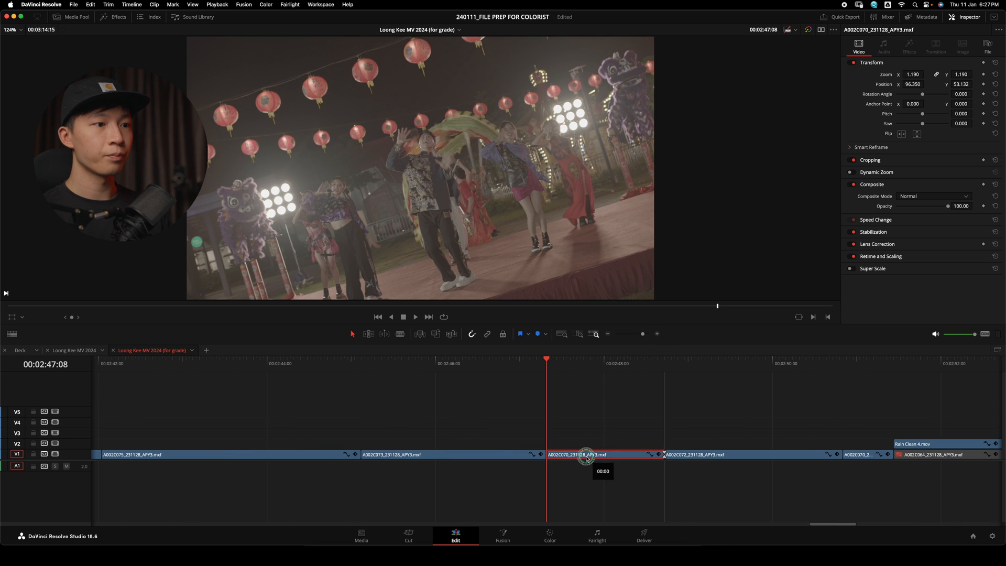
# Step: Delete Rain Clean 4.mov from V2 and enable the A002C064_231128_APY3.mxf clip beneath it
pyautogui.hscroll(10, 668, 410)
pyautogui.moveTo(497, 365); pyautogui.dragTo(506, 368)
pyautogui.click(542, 443)
pyautogui.press('Delete')
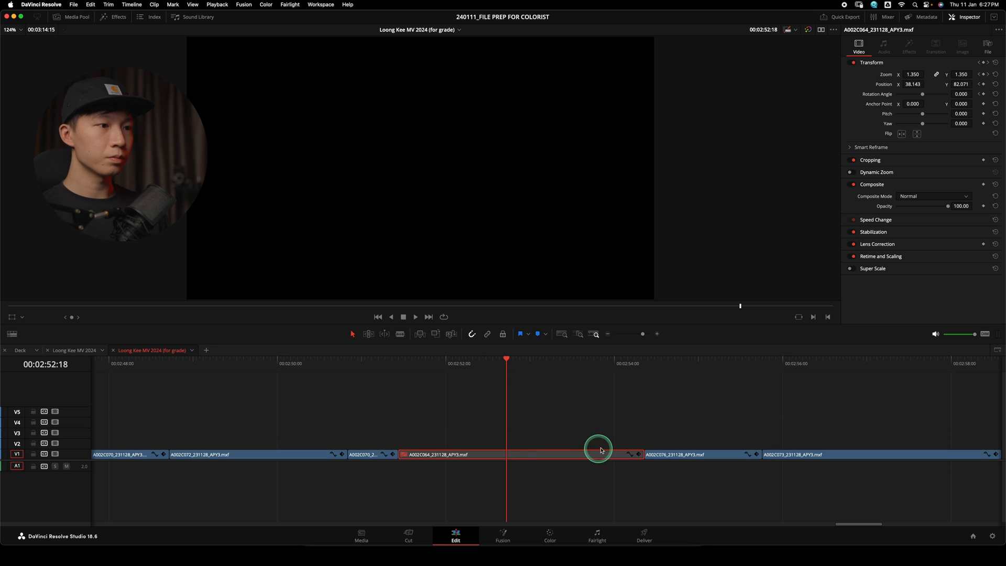
pyautogui.press('d')
# Step: Delete Rain Clean 5.mov, 6.mov and 7.mov from V2 and enable the A002C064, A002C075 and A002C068 clips beneath them
pyautogui.hscroll(10, 681, 434)
pyautogui.moveTo(440, 370); pyautogui.dragTo(513, 370)
pyautogui.moveTo(634, 407); pyautogui.dragTo(524, 452)
pyautogui.moveTo(813, 411); pyautogui.dragTo(500, 454)
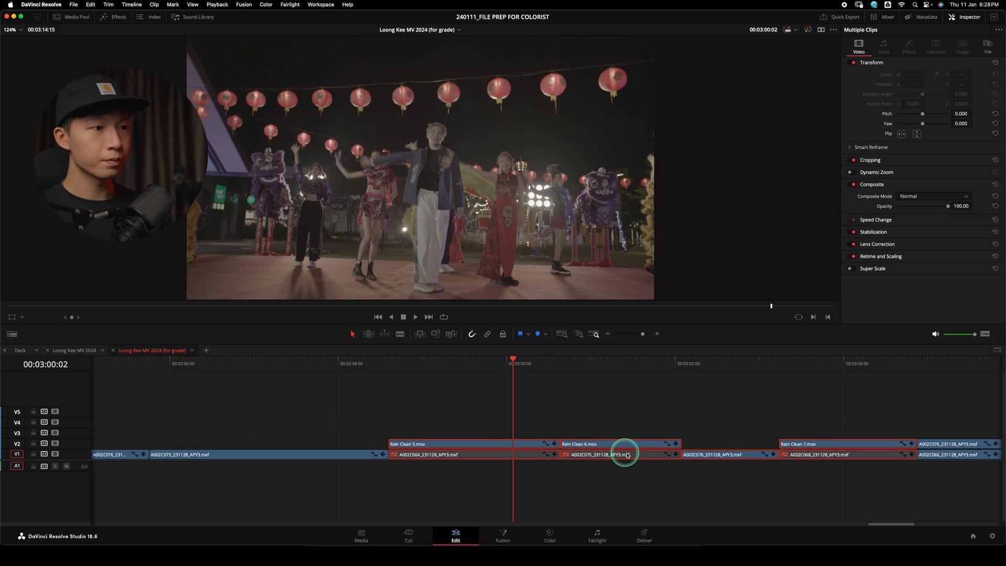
pyautogui.moveTo(519, 417); pyautogui.dragTo(623, 492)
pyautogui.press('BackSpace')
pyautogui.press('d')
pyautogui.moveTo(832, 433); pyautogui.dragTo(858, 495)
pyautogui.press('d')
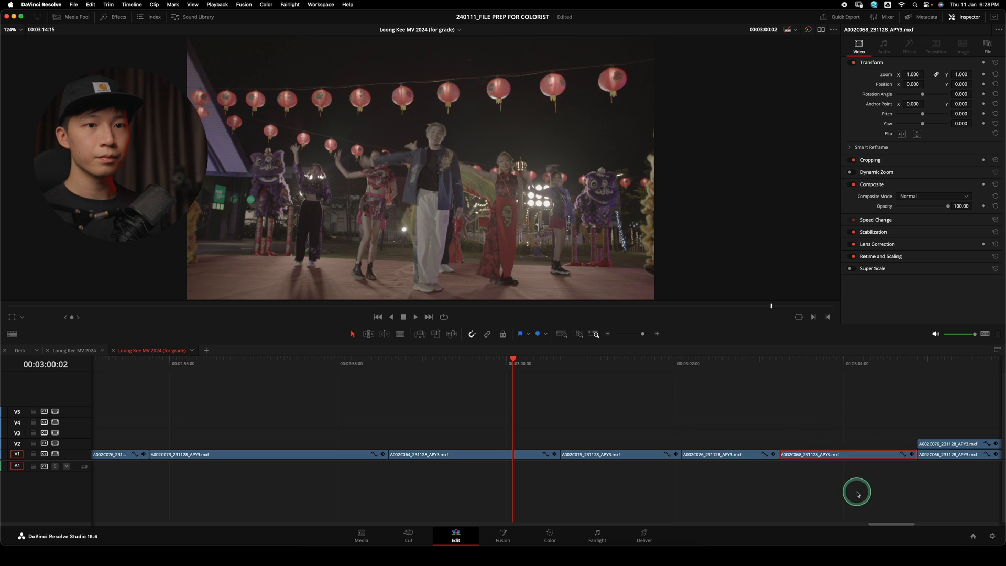
# Step: Move the A002C076_231128_APY3.mxf clip near 03:05:10 from V2 down to V1, over the start of A002C066
pyautogui.hscroll(10, 797, 409)
pyautogui.click(416, 363)
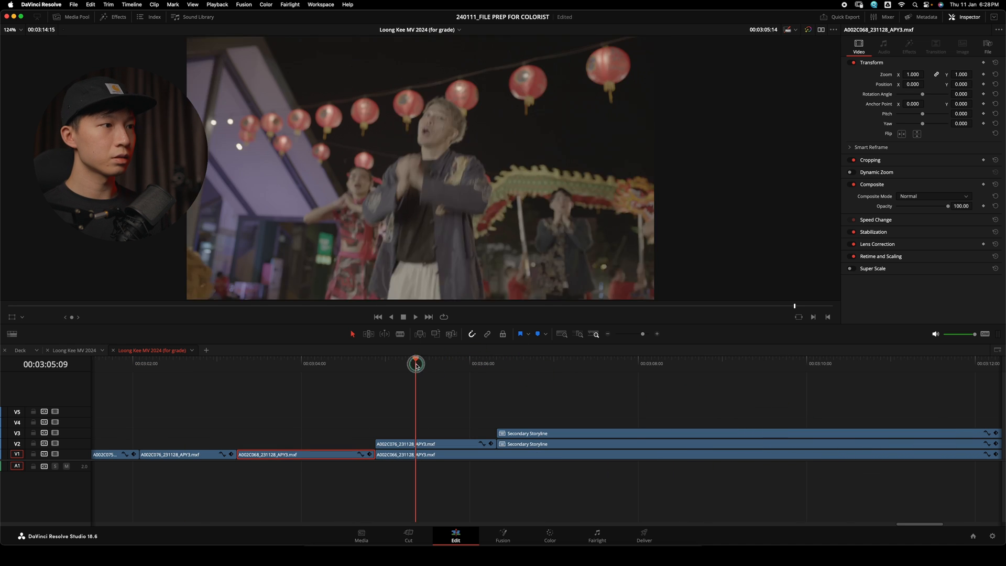
pyautogui.moveTo(416, 365); pyautogui.dragTo(420, 366)
pyautogui.moveTo(439, 443); pyautogui.dragTo(439, 456)
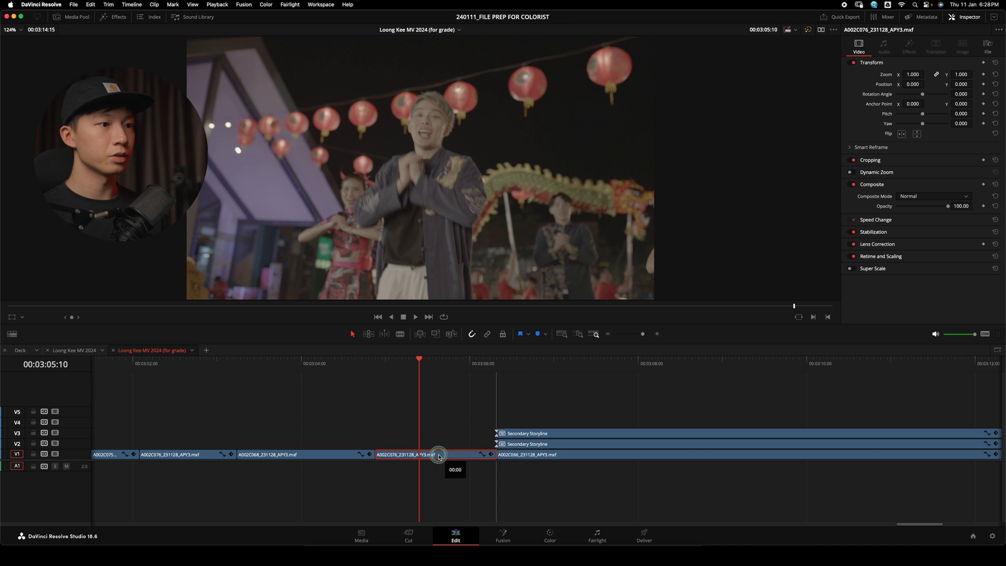
# Step: Delete the two Secondary Storyline clips on V2 and V3 above the closing A002C066_231128_APY3.mxf shot
pyautogui.moveTo(528, 364); pyautogui.dragTo(641, 364)
pyautogui.moveTo(560, 406); pyautogui.dragTo(590, 440)
pyautogui.press('Delete')
pyautogui.hscroll(5, 627, 406)
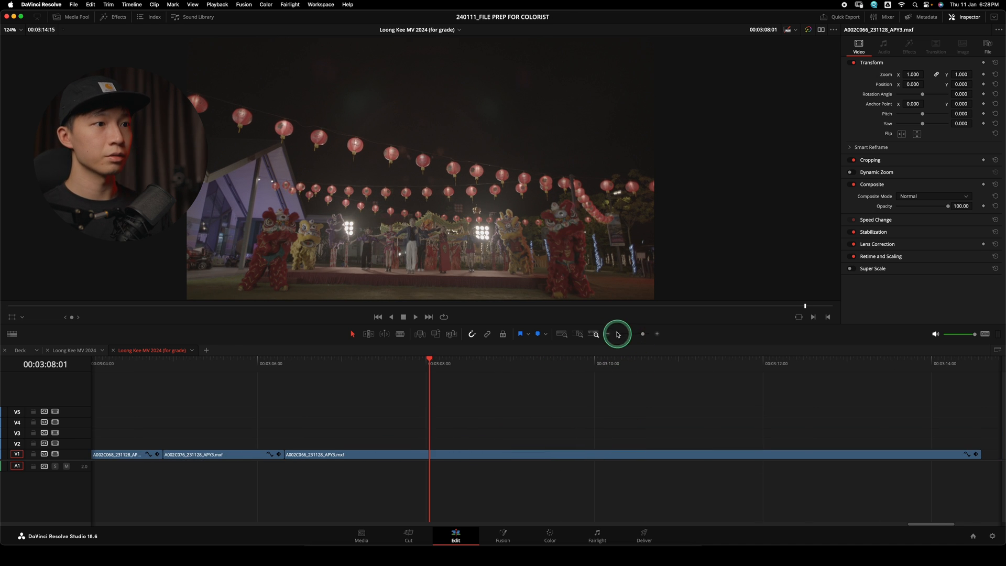
# Step: Review the cleaned-up timeline at full length and switch to the Color page
pyautogui.click(562, 334)
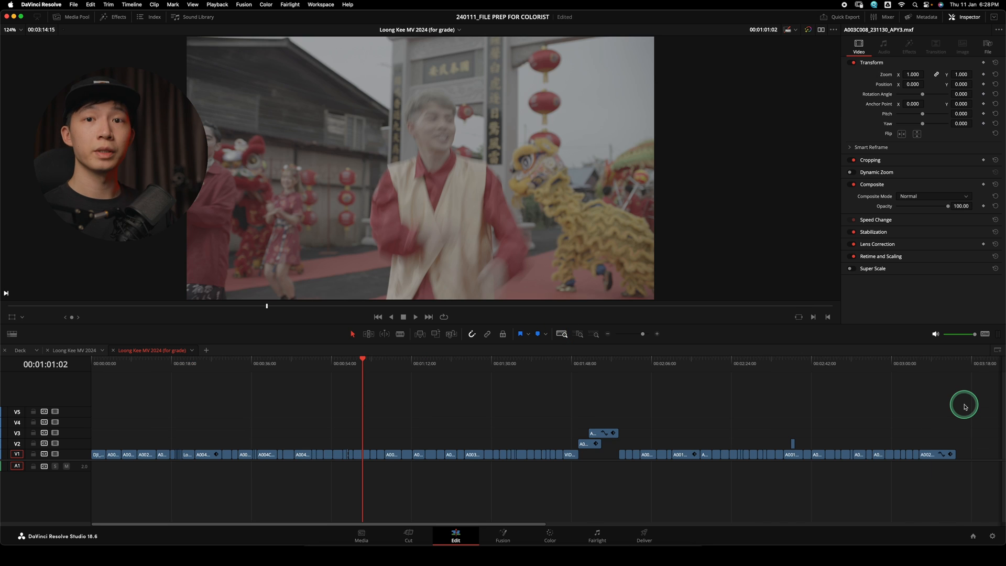
pyautogui.moveTo(965, 407); pyautogui.dragTo(247, 456)
pyautogui.click(909, 404)
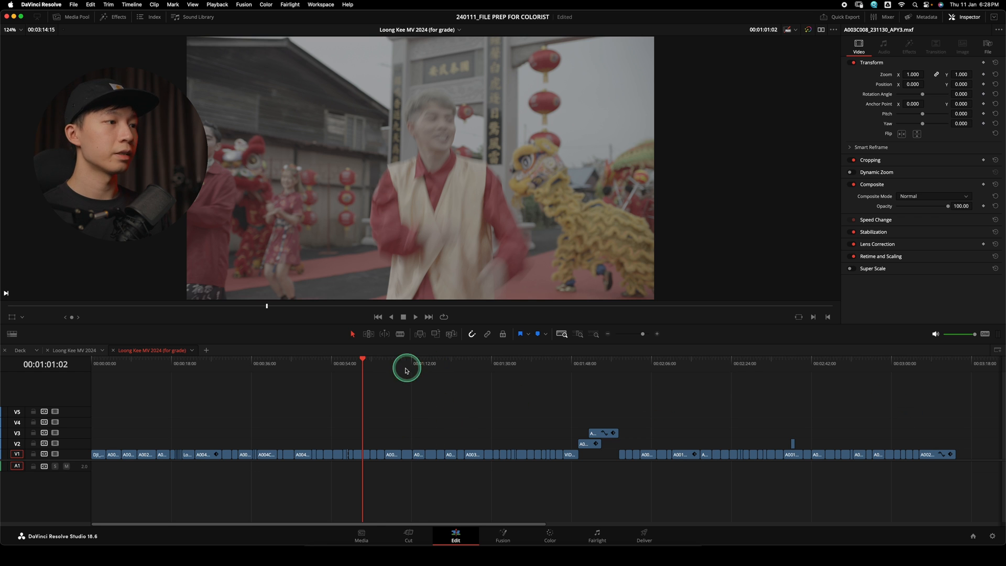
pyautogui.click(377, 361)
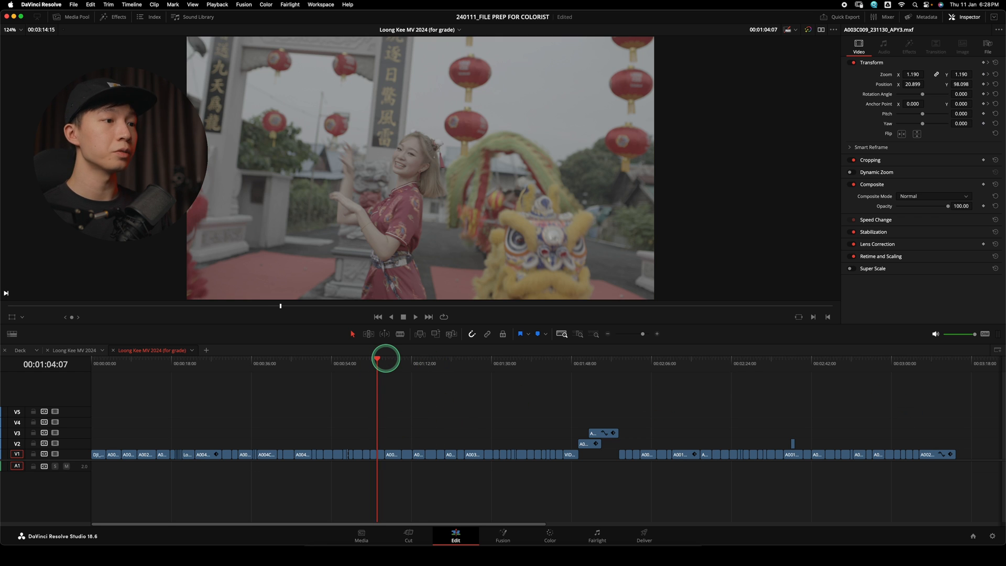
pyautogui.click(549, 534)
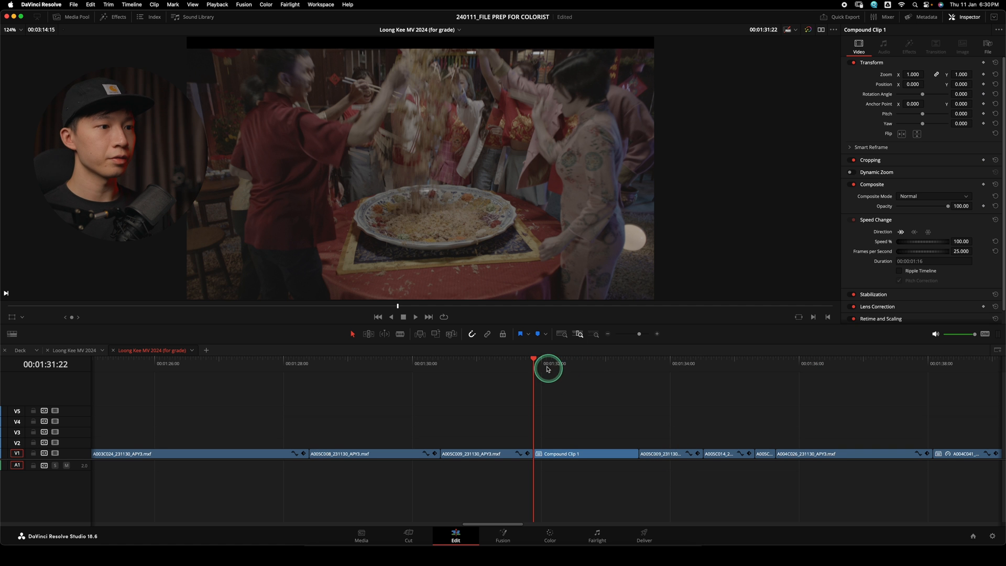
# Step: Scrub through Compound Clip 1 at 01:31:22 and move it up to V2 and back down to V1
pyautogui.moveTo(547, 369)
pyautogui.mouseDown()
pyautogui.moveTo(559, 361)
pyautogui.moveTo(489, 369)
pyautogui.moveTo(562, 376)
pyautogui.mouseUp()
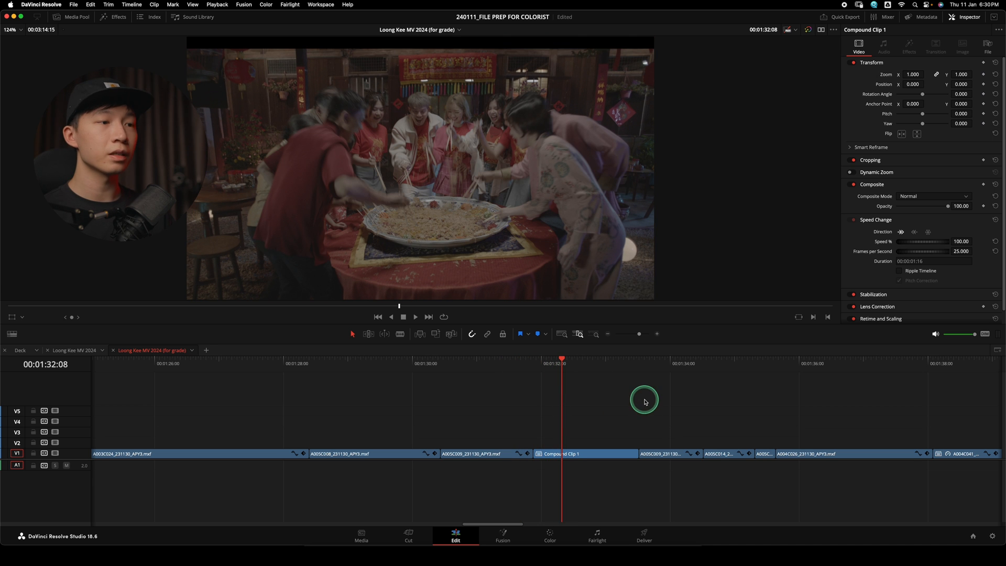
pyautogui.click(534, 361)
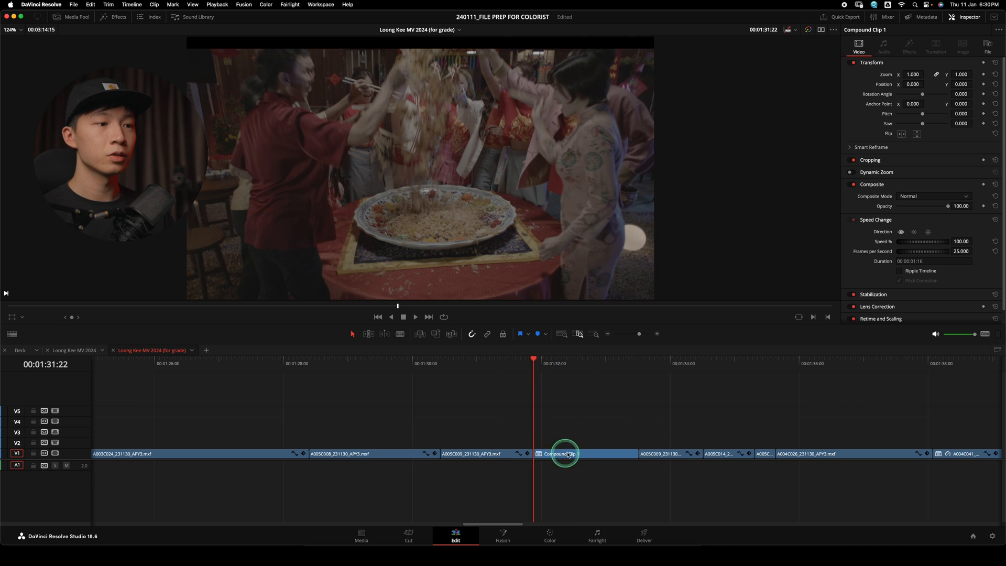
pyautogui.moveTo(584, 454); pyautogui.dragTo(580, 443)
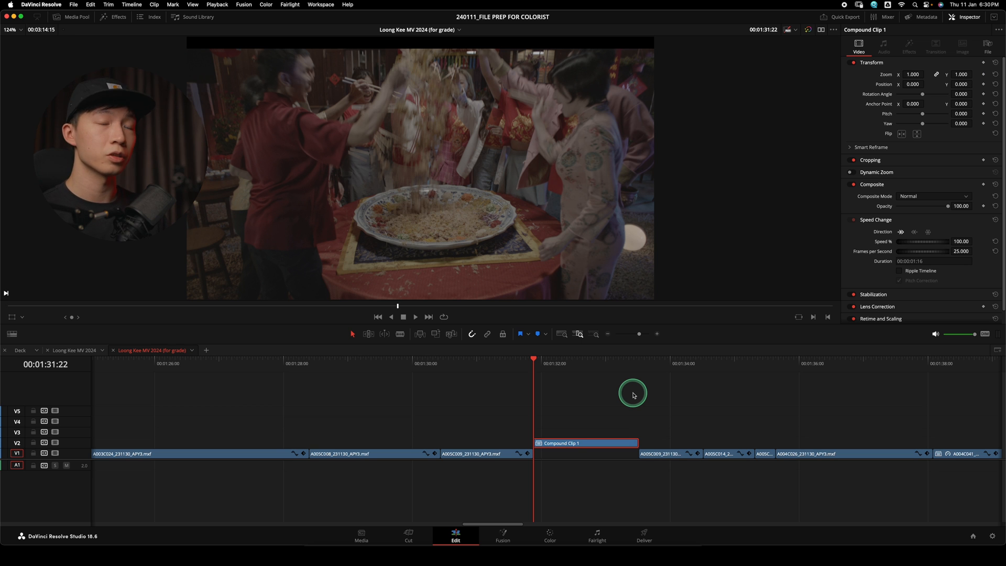
pyautogui.click(618, 406)
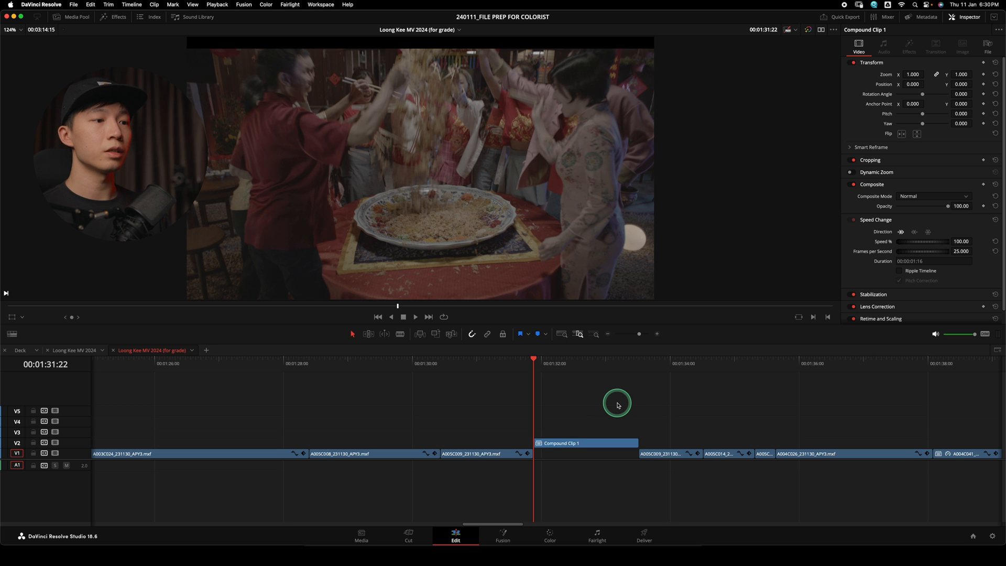
pyautogui.moveTo(587, 445); pyautogui.dragTo(589, 454)
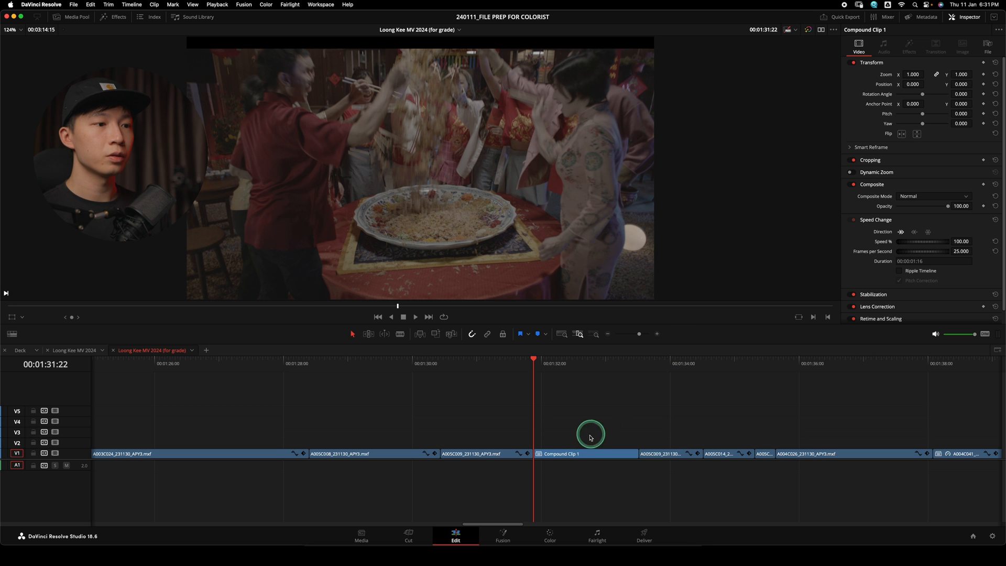
# Step: Decompose Compound Clip 1 at 01:31:22 in place and scrub through the resulting clip
pyautogui.rightClick(580, 459)
pyautogui.moveTo(654, 252)
pyautogui.click(710, 246)
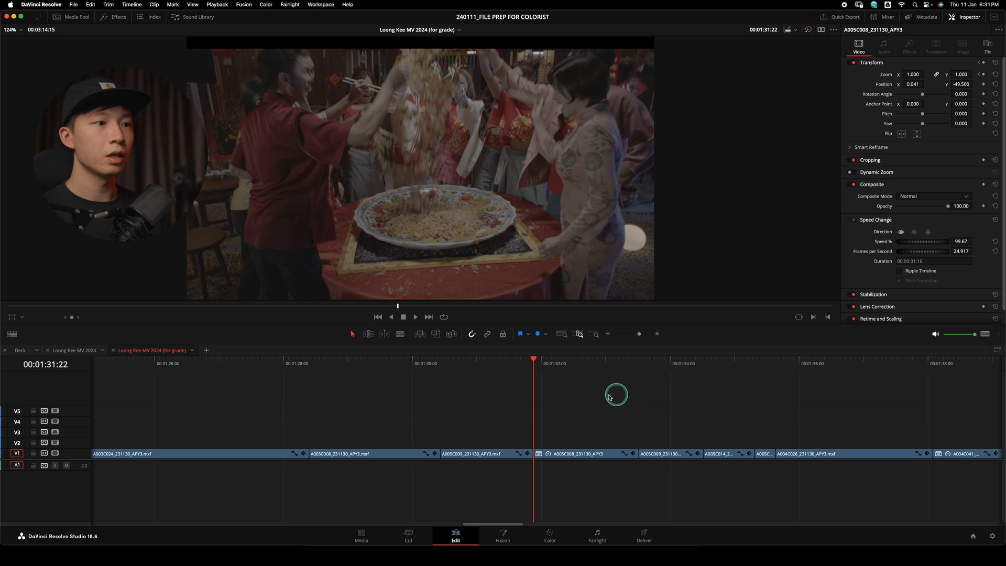
pyautogui.click(557, 363)
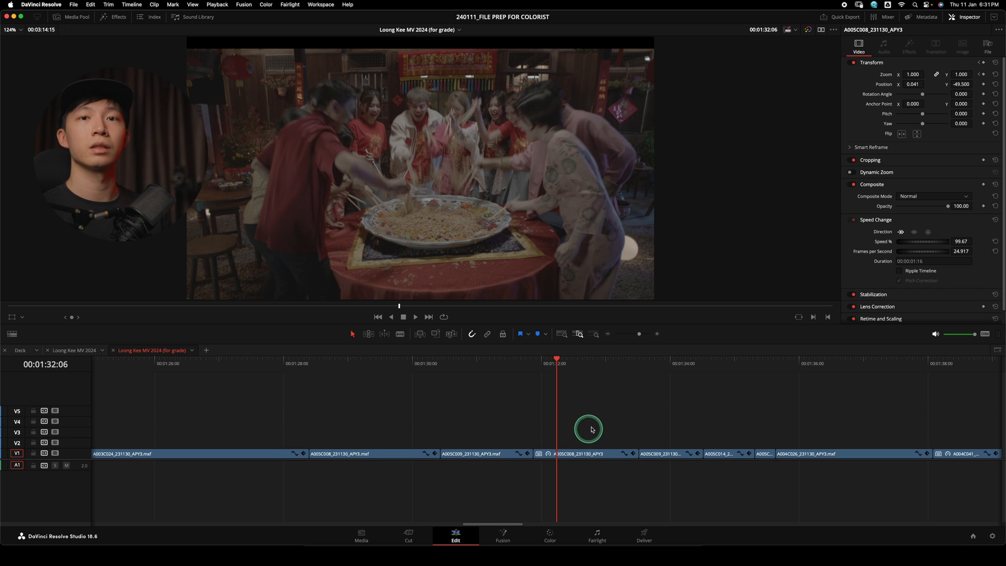
pyautogui.click(582, 453)
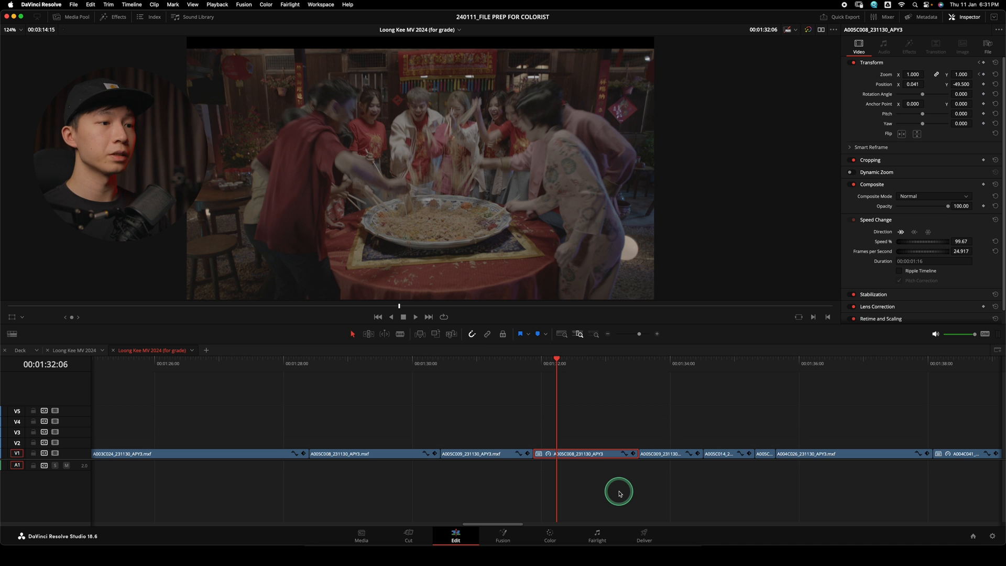
pyautogui.moveTo(555, 361); pyautogui.dragTo(516, 364)
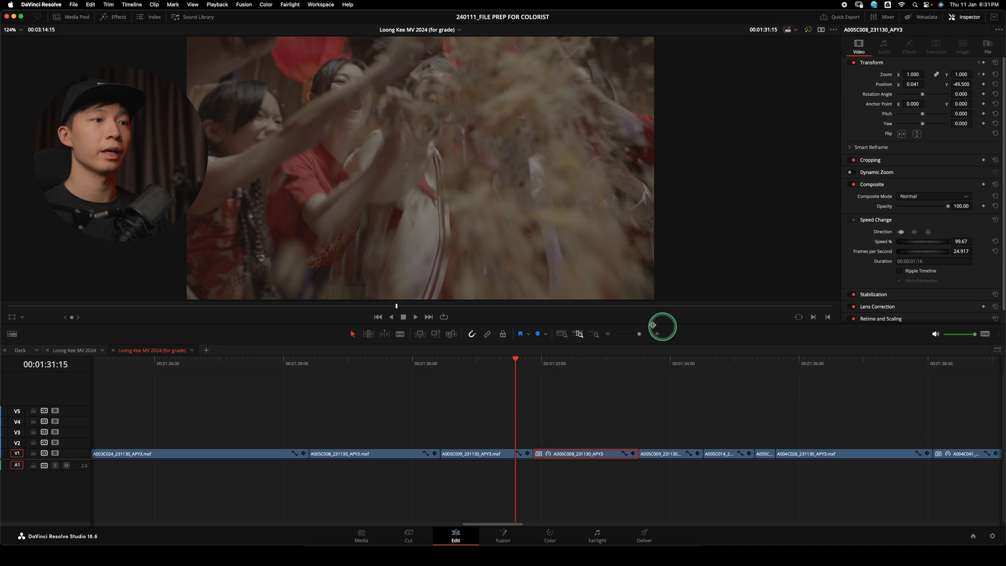
# Step: Look over the whole timeline and examine the clips' source in and out timecodes in the Edit Index
pyautogui.click(560, 333)
pyautogui.click(743, 364)
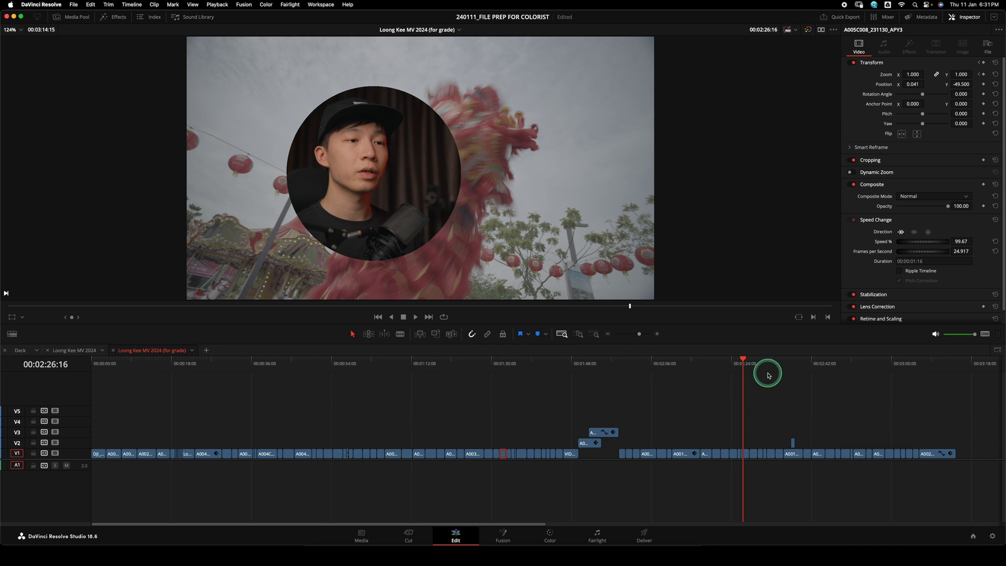
pyautogui.moveTo(737, 363); pyautogui.dragTo(672, 365)
pyautogui.moveTo(847, 423); pyautogui.dragTo(80, 488)
pyautogui.click(163, 503)
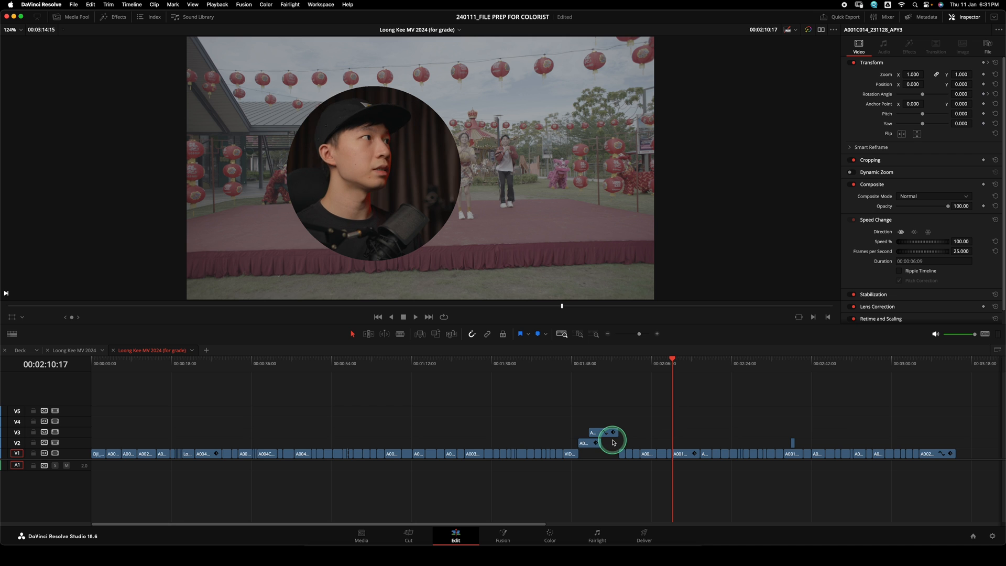
pyautogui.click(148, 17)
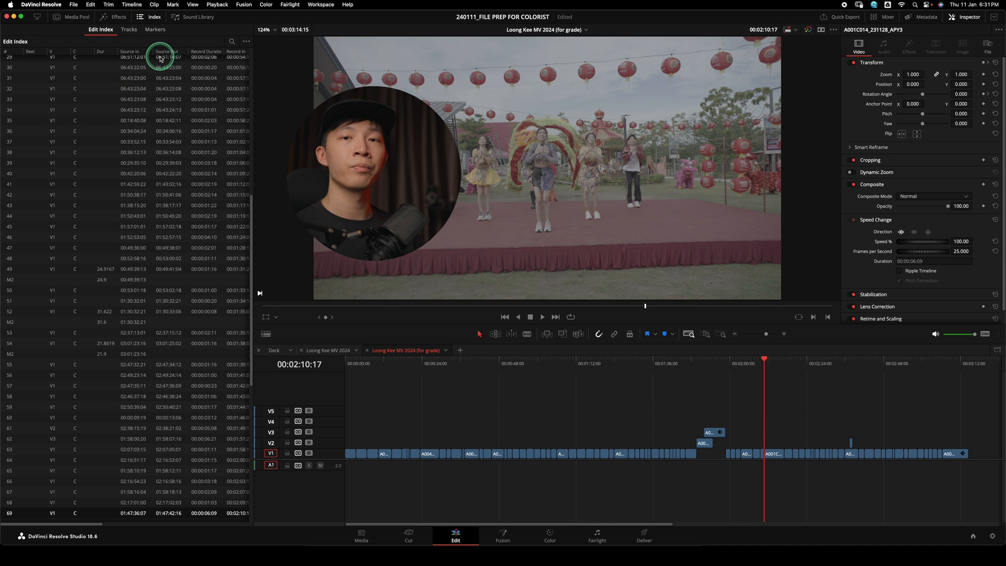
pyautogui.click(127, 185)
pyautogui.click(126, 173)
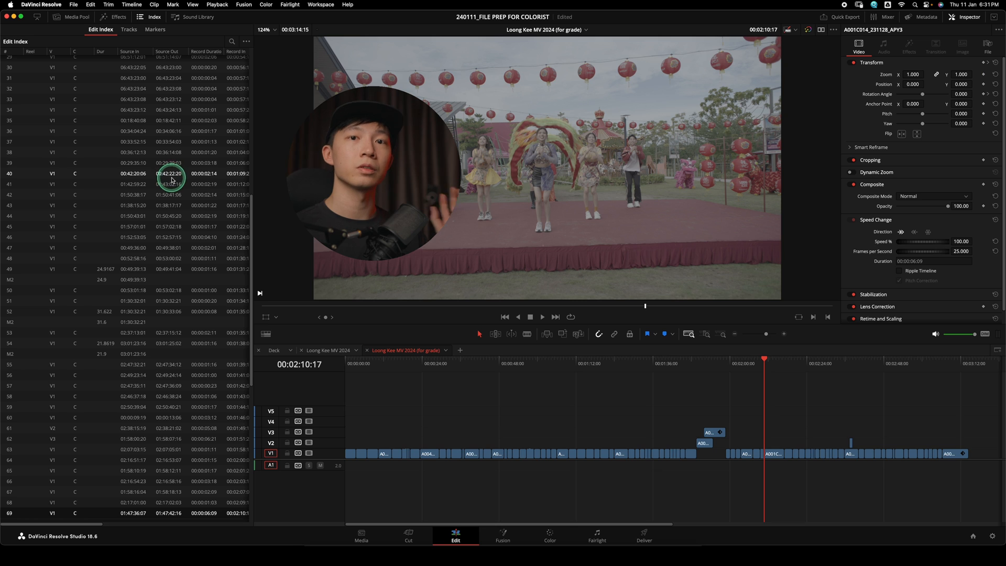
pyautogui.click(566, 393)
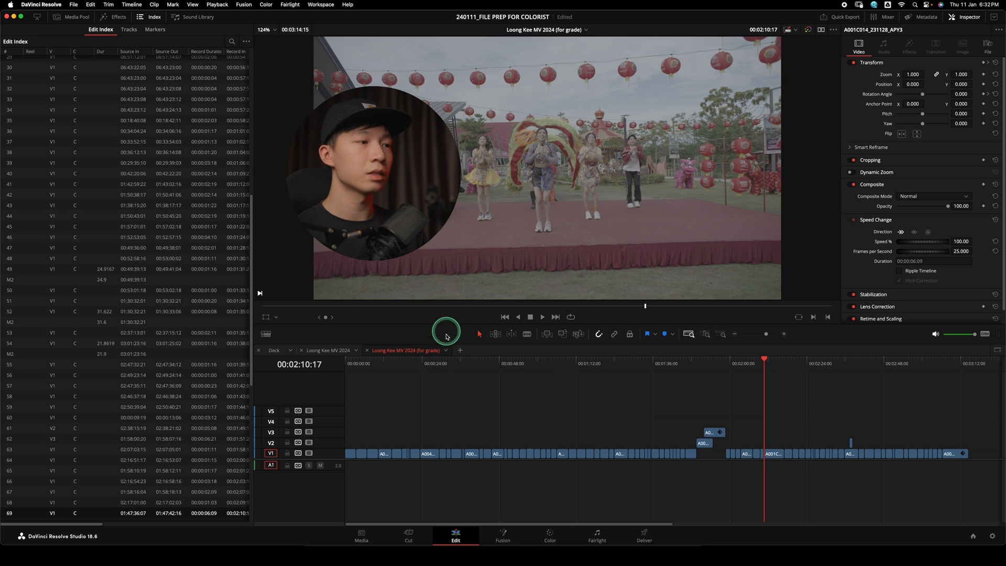
# Step: Duplicate the Loong Kee MV 2024 (for grade) timeline and rename the copy Loong Kee MV 2024 (tc list)
pyautogui.rightClick(415, 352)
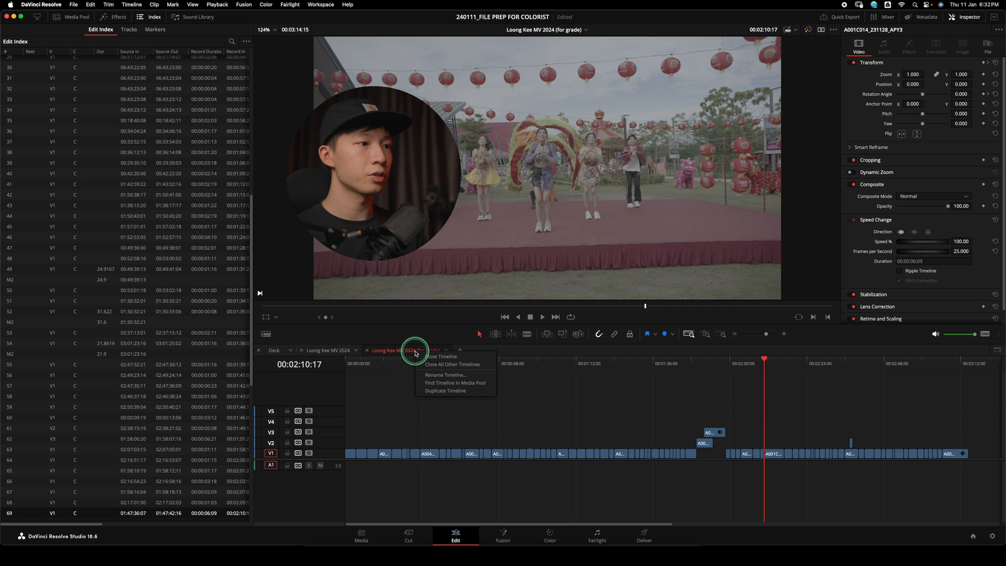
pyautogui.click(440, 390)
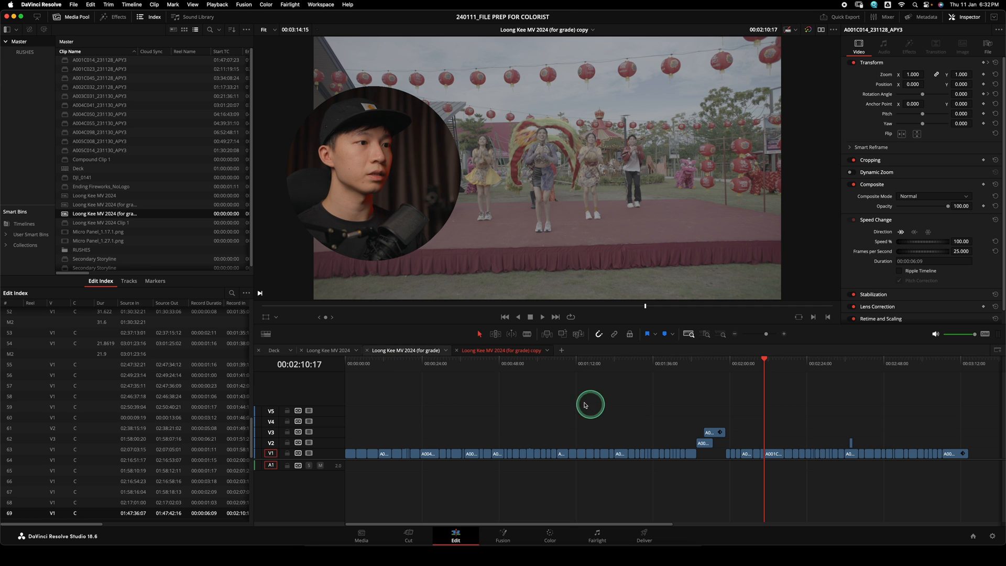
pyautogui.rightClick(528, 352)
pyautogui.click(558, 374)
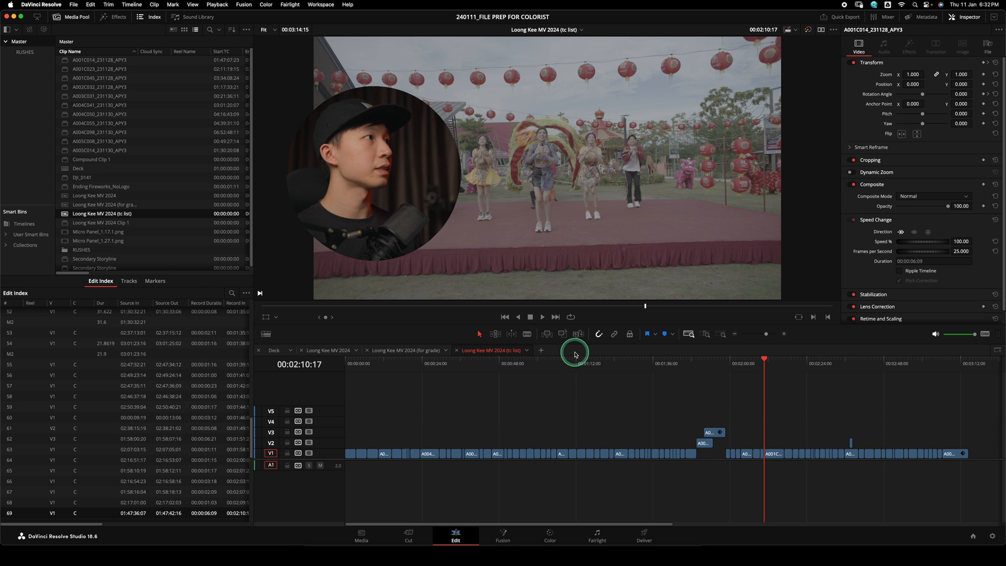
pyautogui.click(151, 17)
pyautogui.click(84, 17)
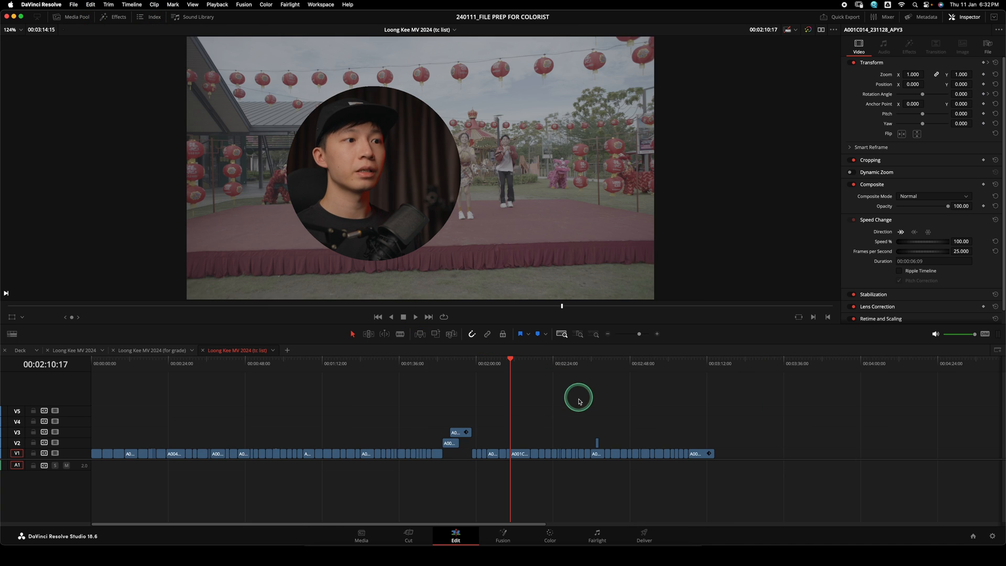
pyautogui.scroll(2, 579, 401)
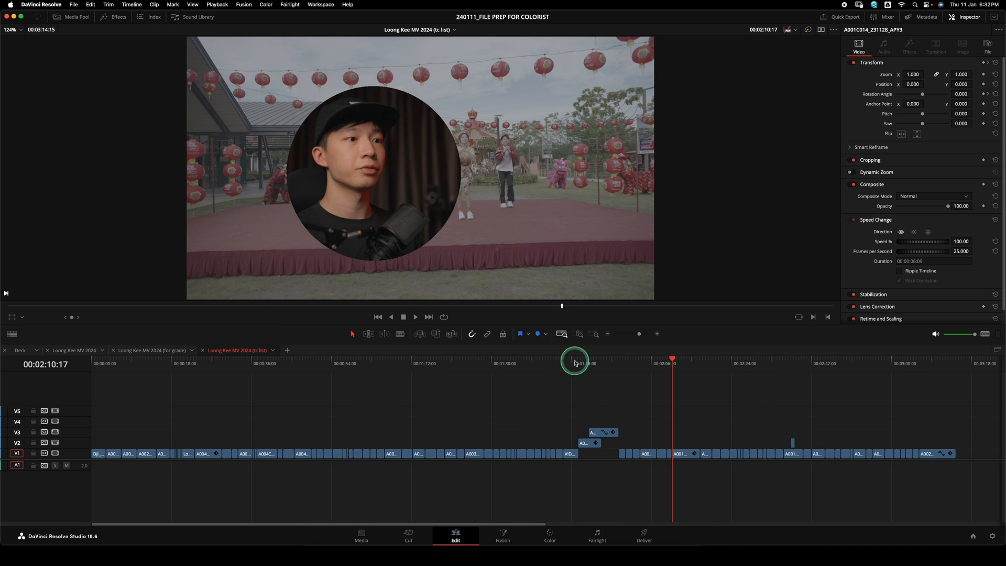
# Step: Inspect the list of edits and timecodes for the (tc list) timeline in the Edit Index
pyautogui.click(152, 19)
pyautogui.click(160, 145)
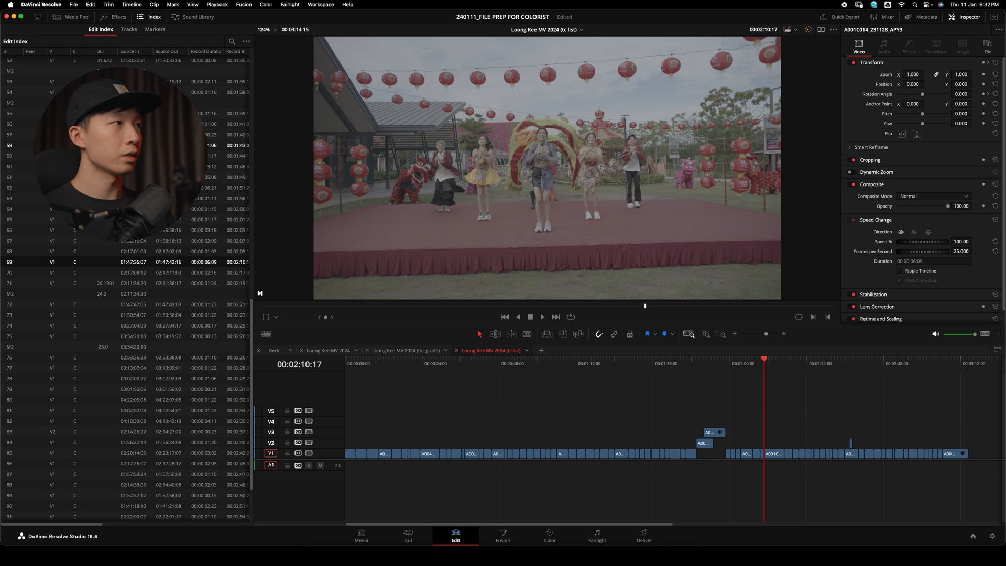
pyautogui.click(148, 17)
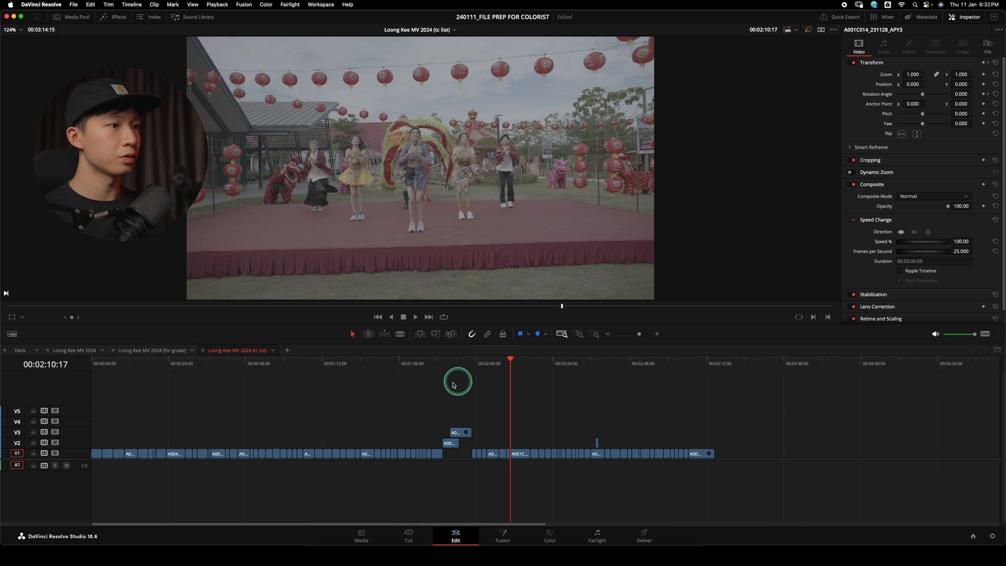
# Step: Decompose the A002C032_231128_APY3 clip at 00:00:11:09 in place using clips only
pyautogui.hotkey('shift', 'z')
pyautogui.press('Home')
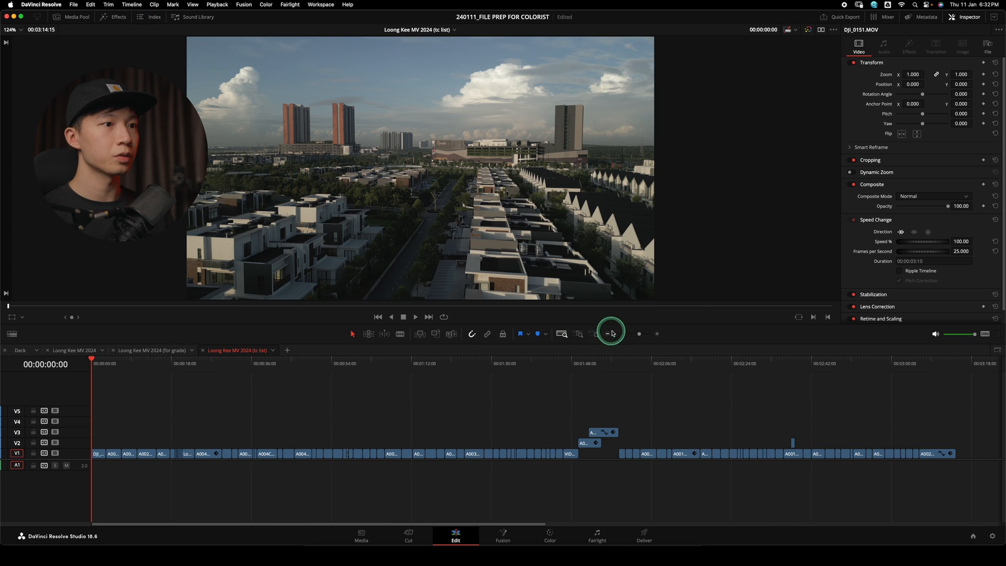
pyautogui.click(579, 334)
pyautogui.moveTo(218, 378); pyautogui.dragTo(645, 404)
pyautogui.click(585, 366)
pyautogui.click(606, 455)
pyautogui.rightClick(605, 455)
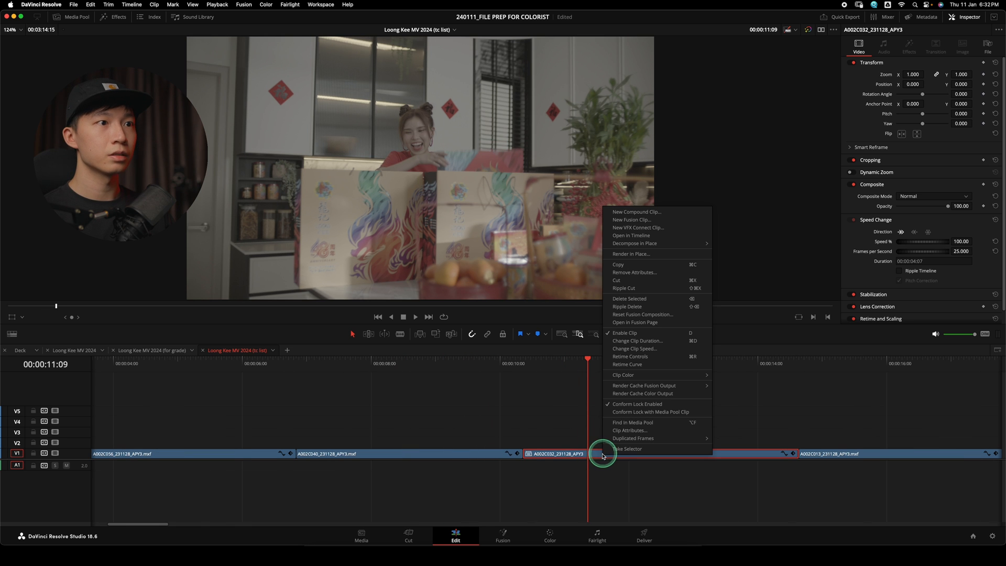
pyautogui.moveTo(702, 248)
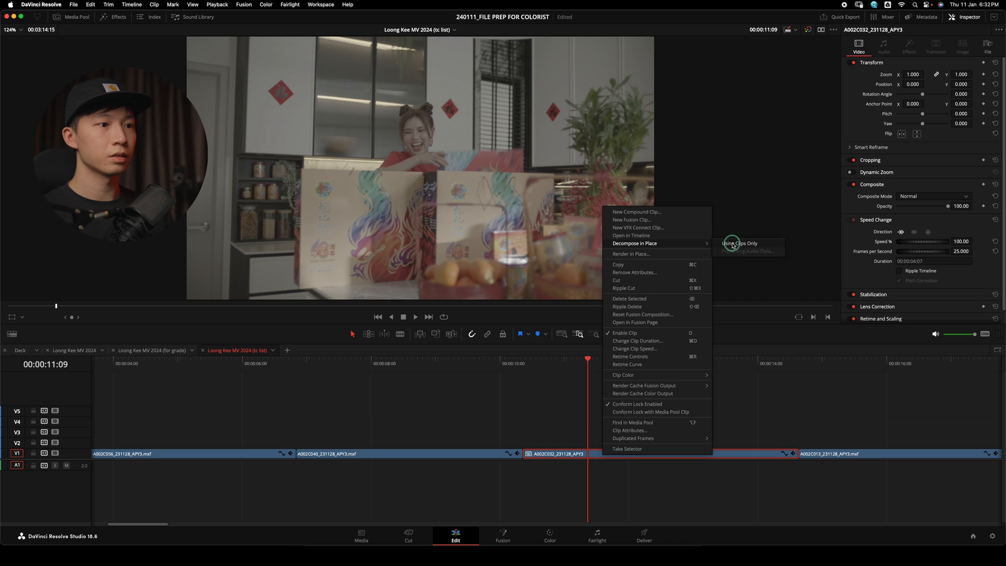
pyautogui.click(737, 429)
# Step: Decompose the compound clip Loong Kee MV 2024 Clip 1 at 00:00:21:02 in place using clips only
pyautogui.moveTo(566, 369); pyautogui.dragTo(718, 404)
pyautogui.hscroll(10, 682, 400)
pyautogui.hscroll(3, 603, 398)
pyautogui.moveTo(499, 363); pyautogui.dragTo(555, 364)
pyautogui.click(596, 454)
pyautogui.rightClick(596, 454)
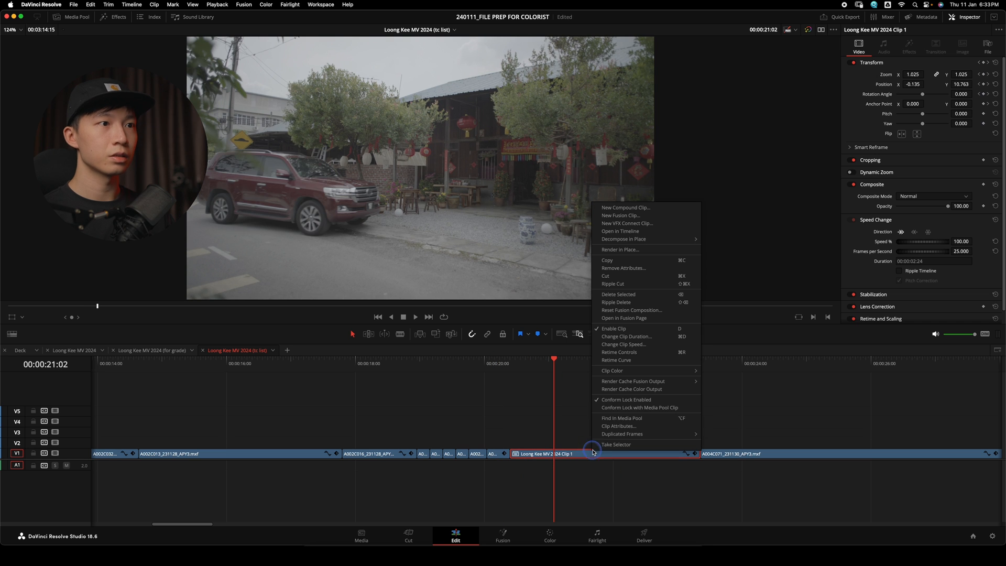
pyautogui.moveTo(668, 239)
pyautogui.click(726, 241)
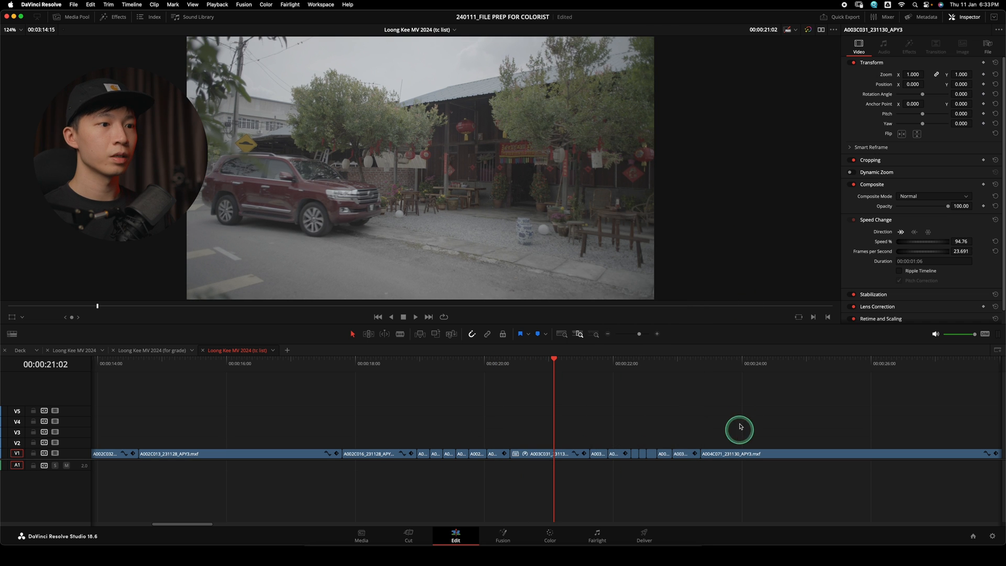
# Step: Open the A003C031_231130_APY3 clip in its own timeline, scrub through it, and return to the (tc list) timeline
pyautogui.moveTo(545, 372)
pyautogui.mouseDown()
pyautogui.moveTo(620, 373)
pyautogui.moveTo(564, 375)
pyautogui.mouseUp()
pyautogui.rightClick(540, 453)
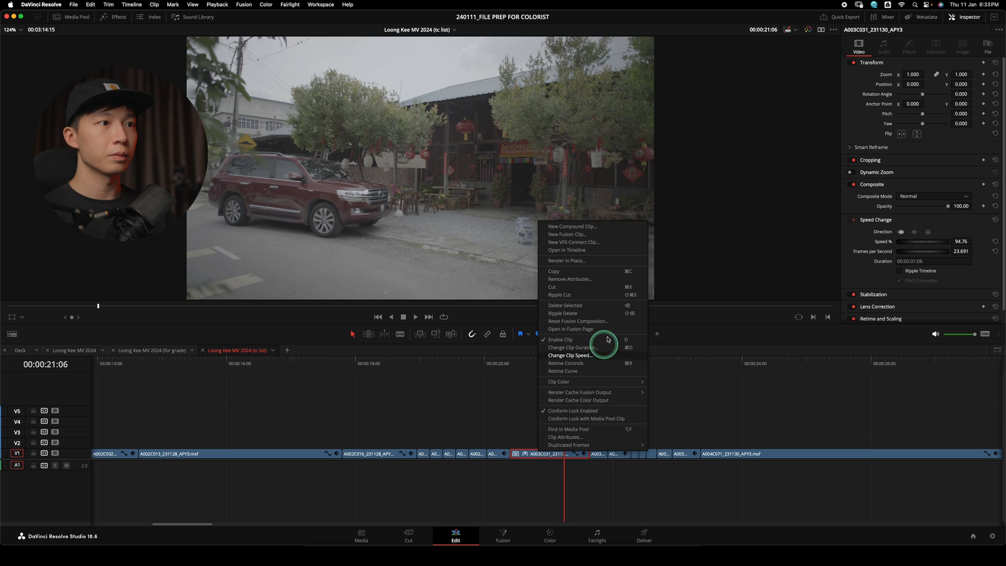
pyautogui.click(630, 252)
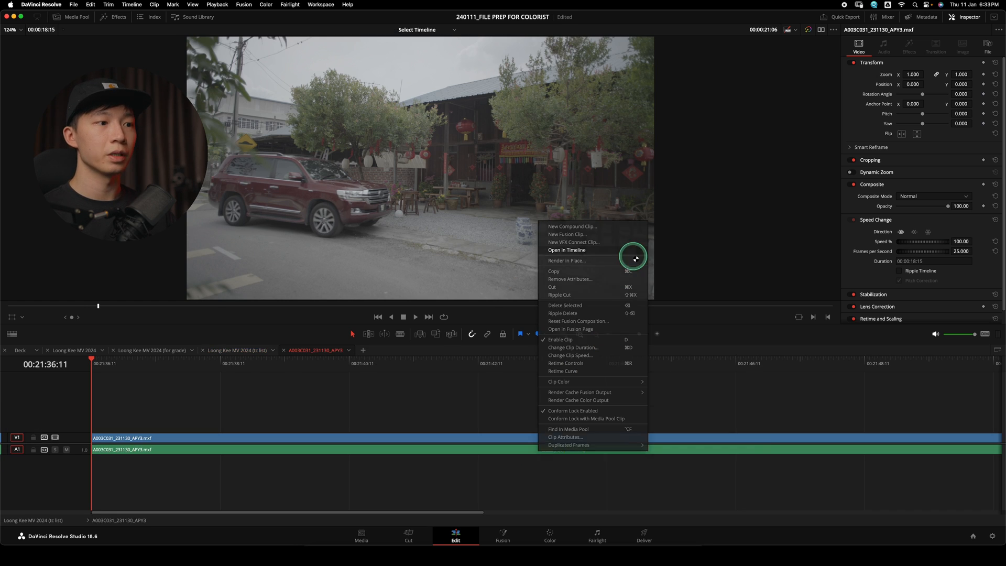
pyautogui.moveTo(479, 366); pyautogui.dragTo(555, 377)
pyautogui.click(244, 352)
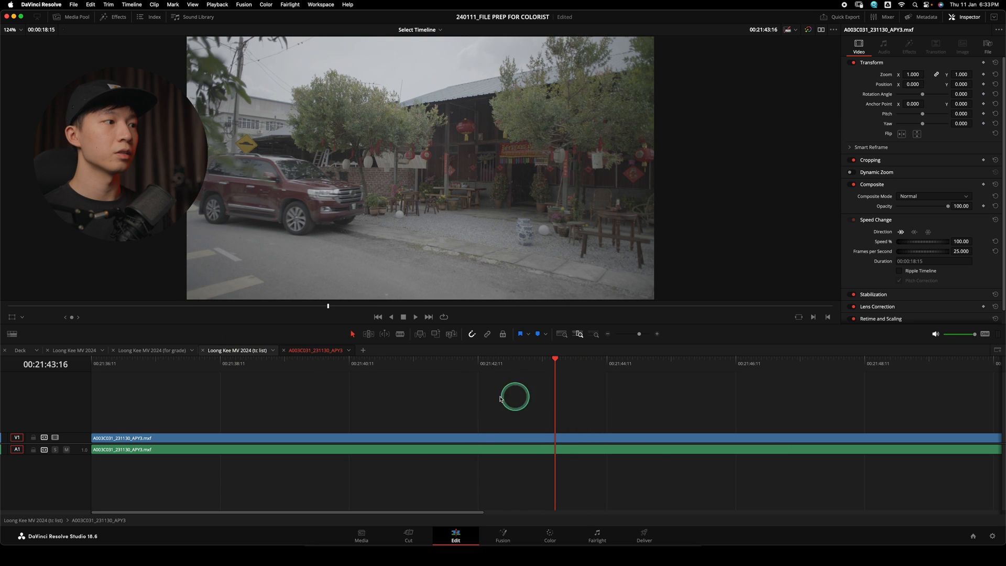
pyautogui.click(260, 350)
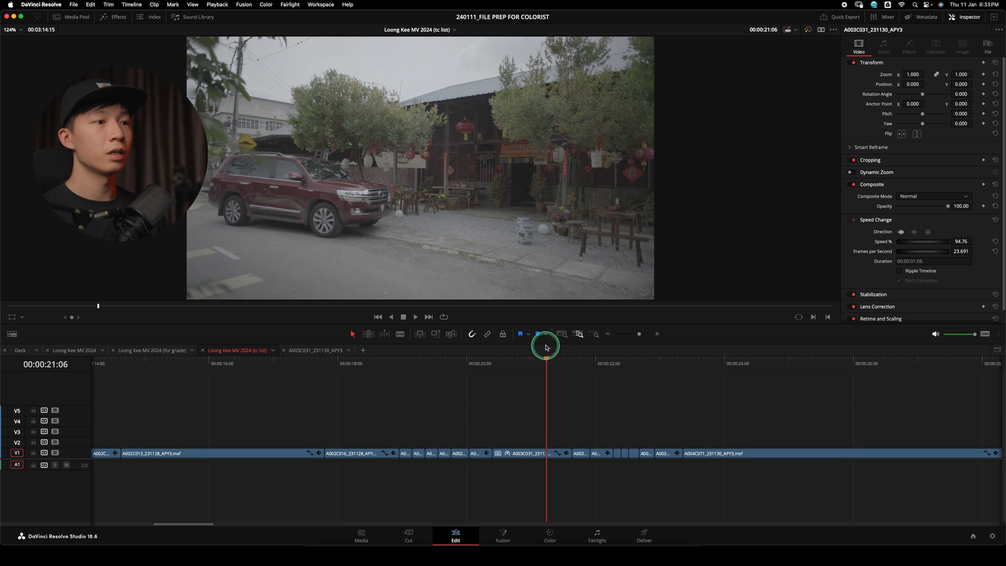
# Step: Select all clips across the (tc list) timeline and reset their Transform and Cropping attributes
pyautogui.hscroll(3, 585, 383)
pyautogui.moveTo(637, 335); pyautogui.dragTo(649, 336)
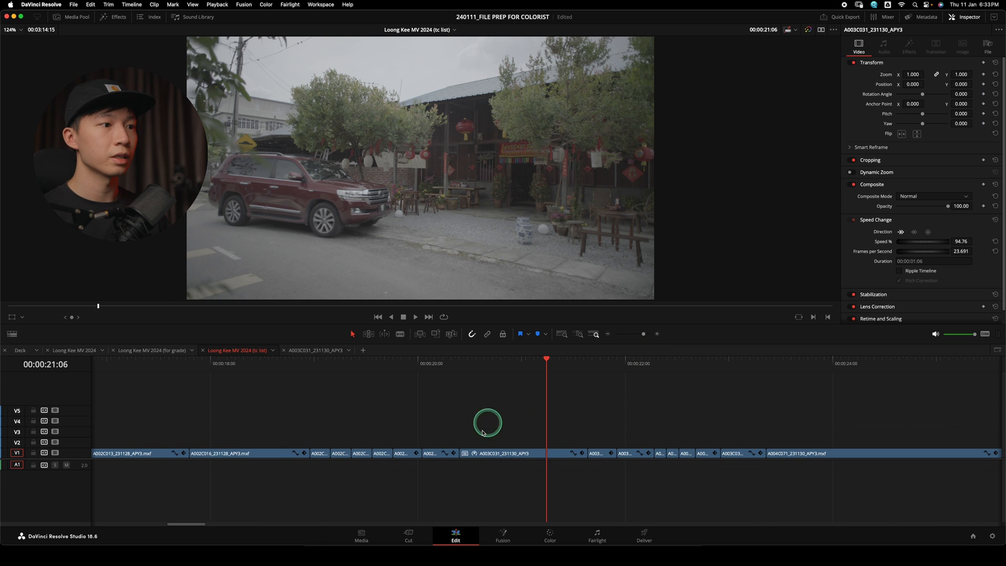
pyautogui.click(489, 452)
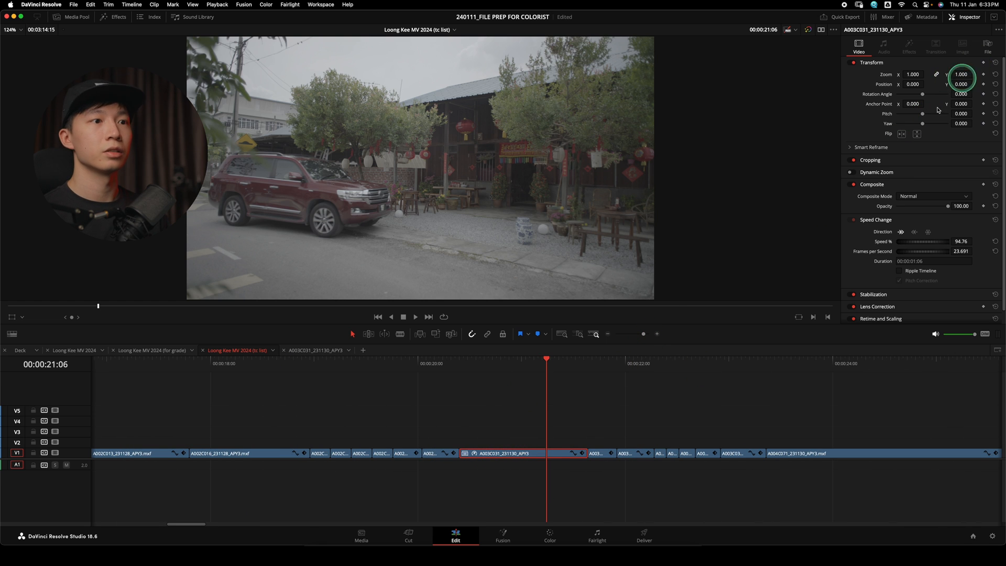
pyautogui.click(580, 334)
pyautogui.moveTo(961, 396); pyautogui.dragTo(90, 487)
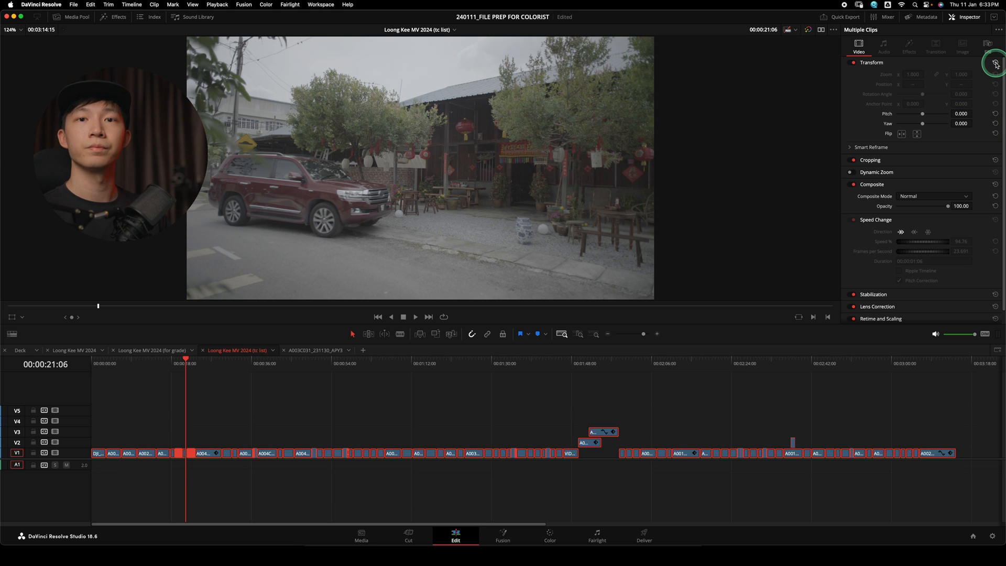
pyautogui.click(970, 162)
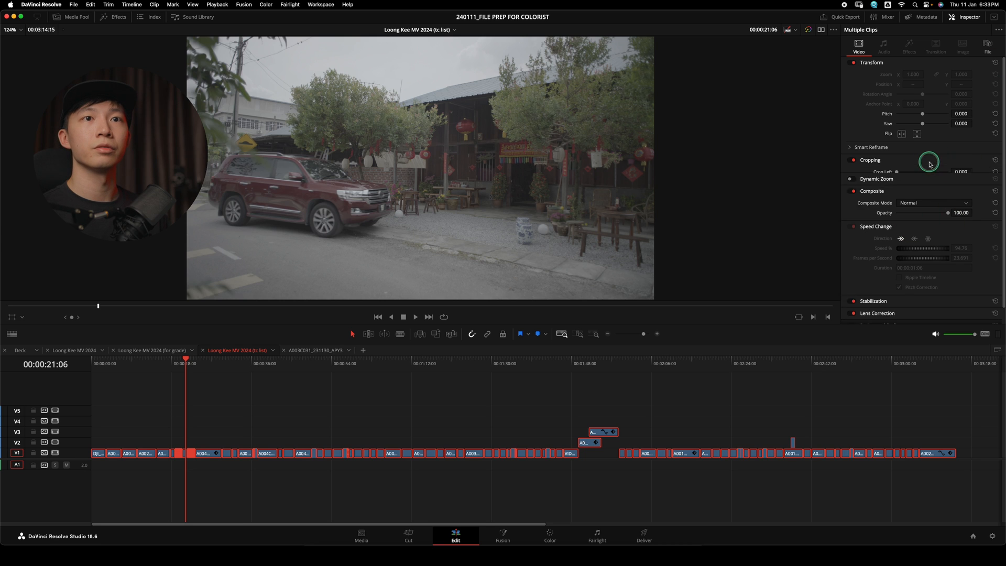
pyautogui.click(996, 162)
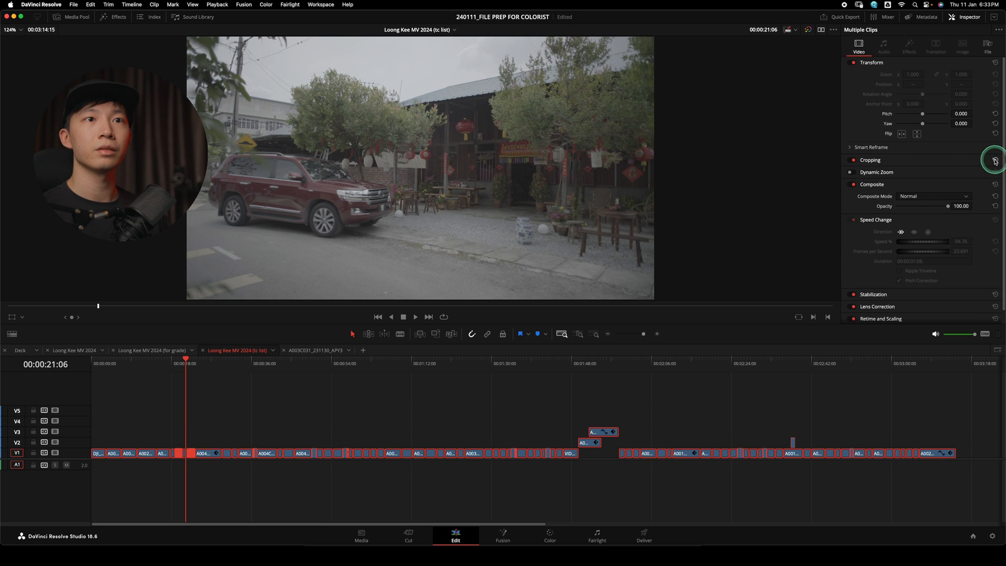
pyautogui.click(993, 156)
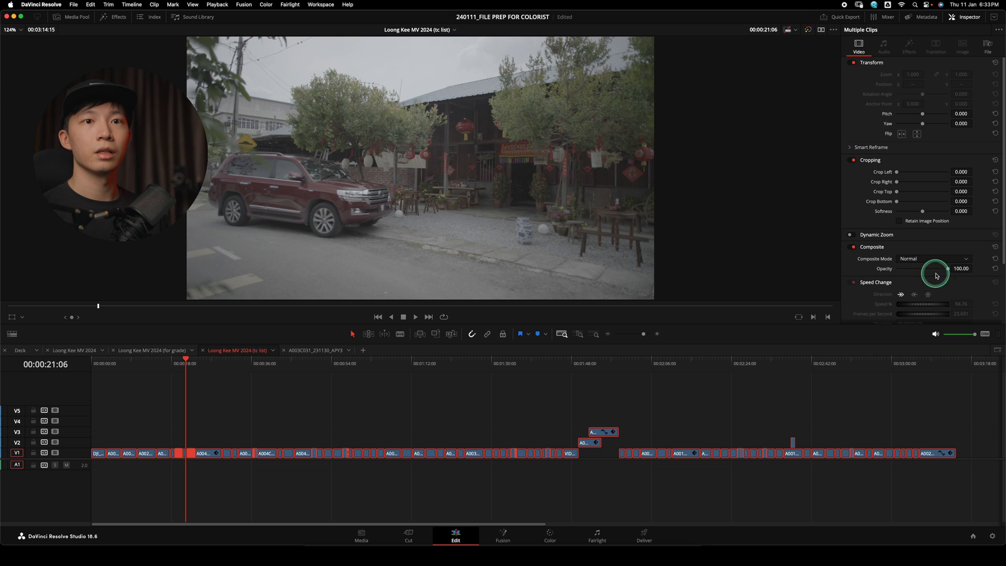
pyautogui.click(611, 398)
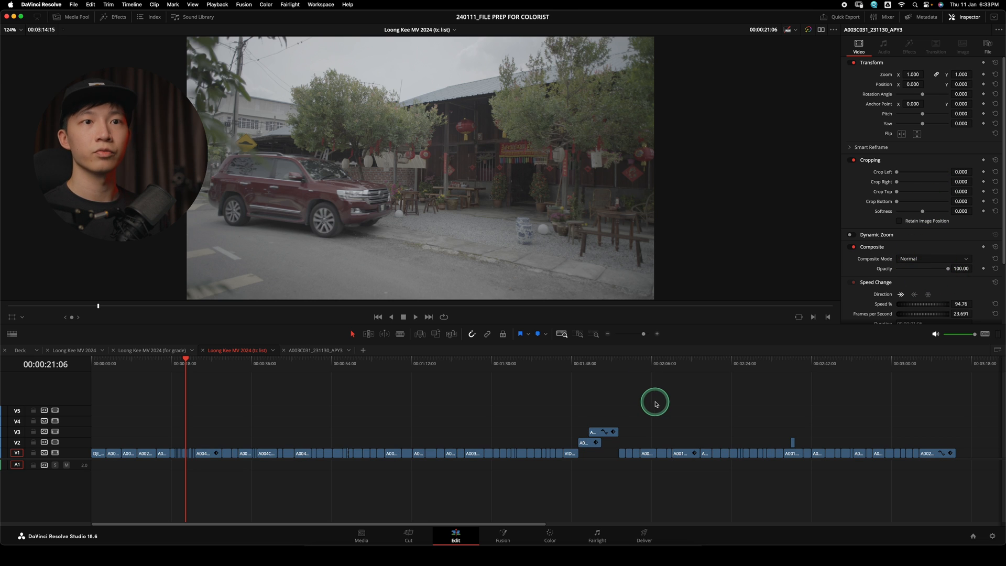
# Step: Reset the A003C031_231130_APY3 clip's speed to 100% with Ripple Timeline enabled, and check the speed of the clips following it
pyautogui.click(577, 341)
pyautogui.moveTo(544, 366); pyautogui.dragTo(532, 466)
pyautogui.scroll(-3, 879, 281)
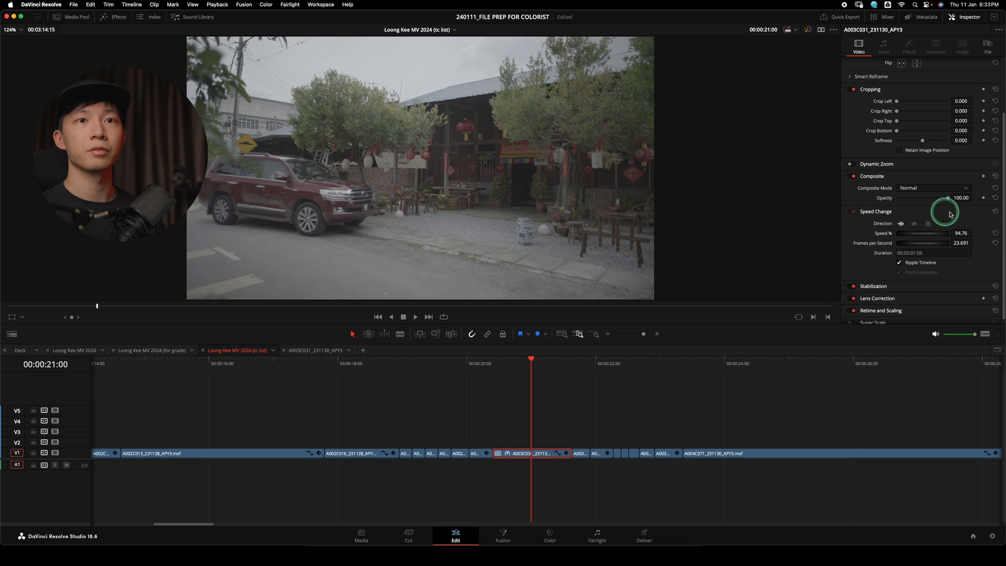
pyautogui.click(996, 212)
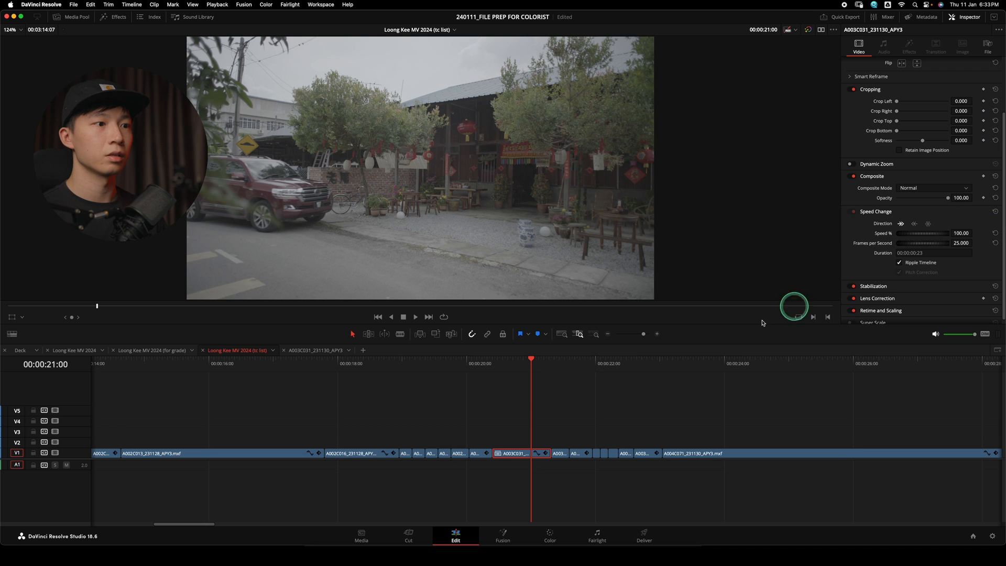
pyautogui.click(551, 361)
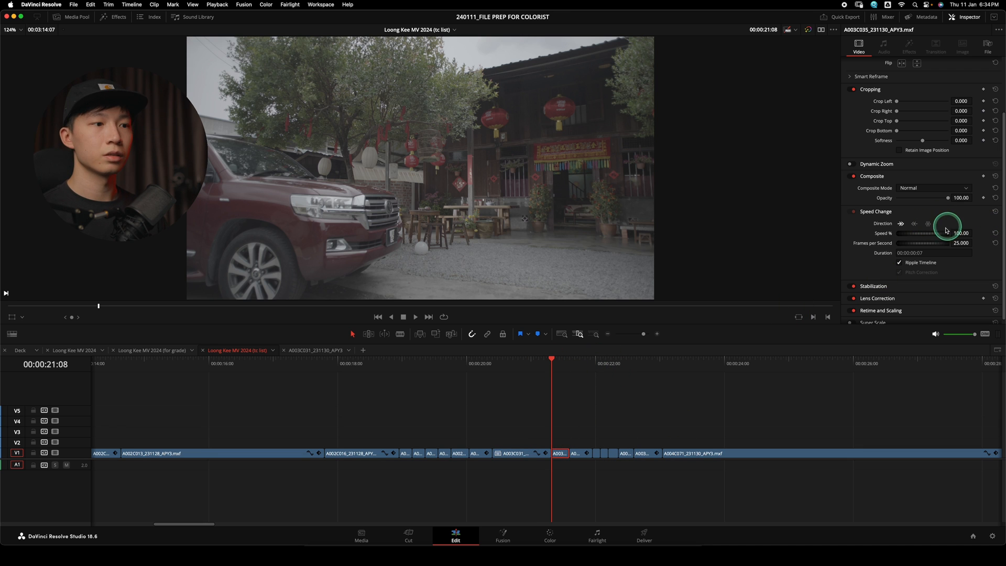
pyautogui.click(723, 454)
# Step: Enlarge the Video 1 track and delete the Cross Dissolve between DJI_0185.JPG and A004C050_231130_APY3
pyautogui.hscroll(15, 757, 393)
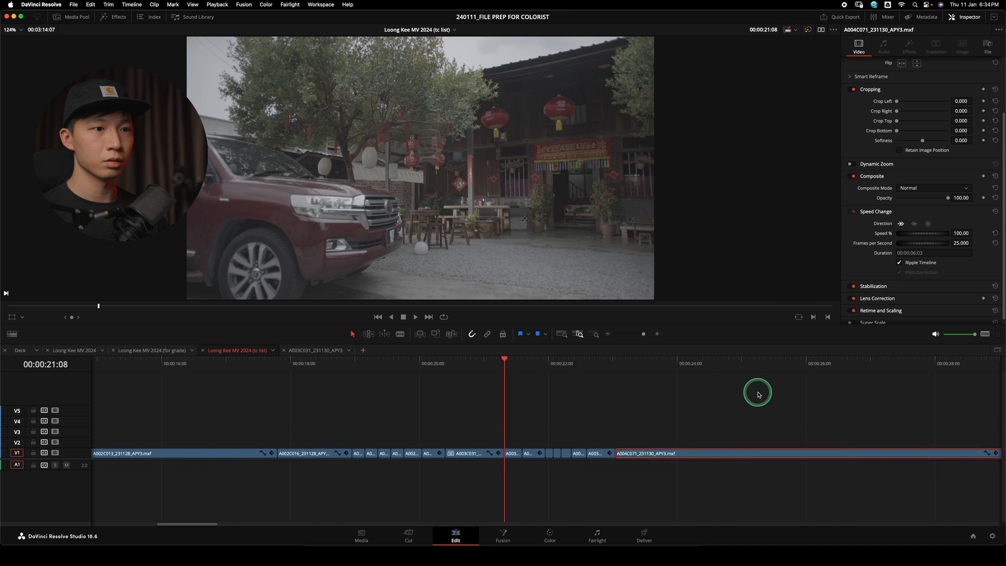
pyautogui.hscroll(8, 727, 395)
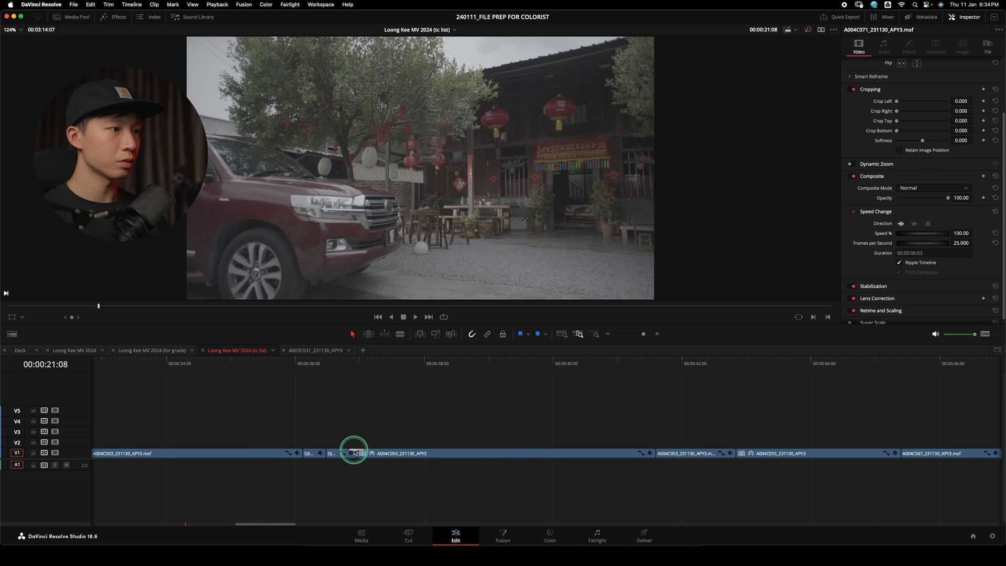
pyautogui.click(355, 453)
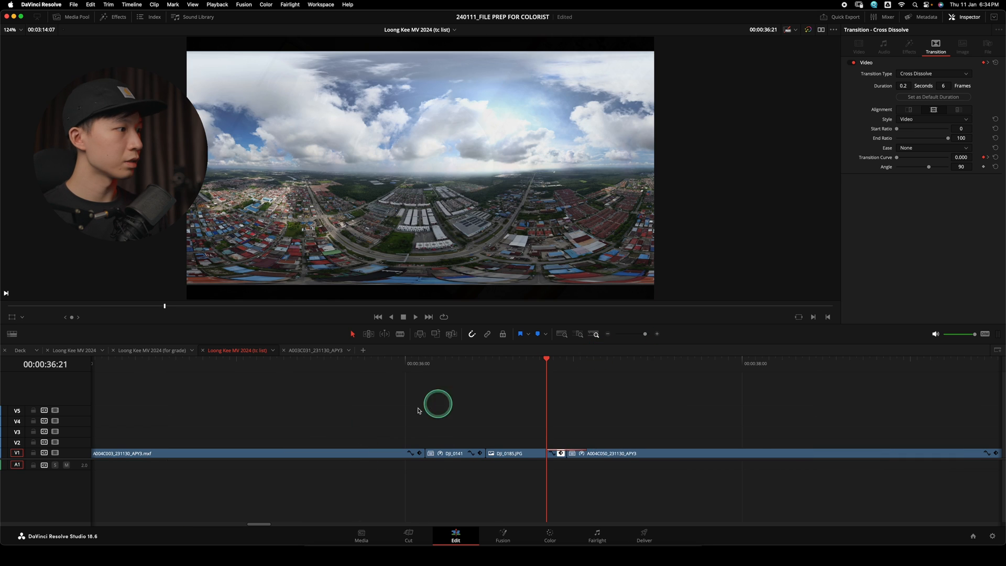
pyautogui.moveTo(78, 449); pyautogui.dragTo(82, 415)
pyautogui.click(566, 429)
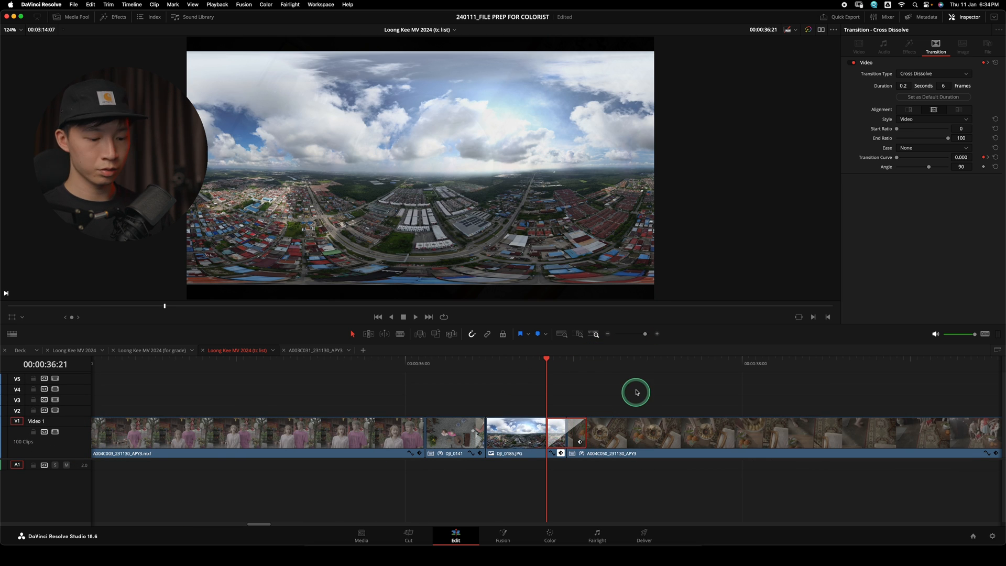
pyautogui.press('Delete')
pyautogui.moveTo(540, 361); pyautogui.dragTo(527, 361)
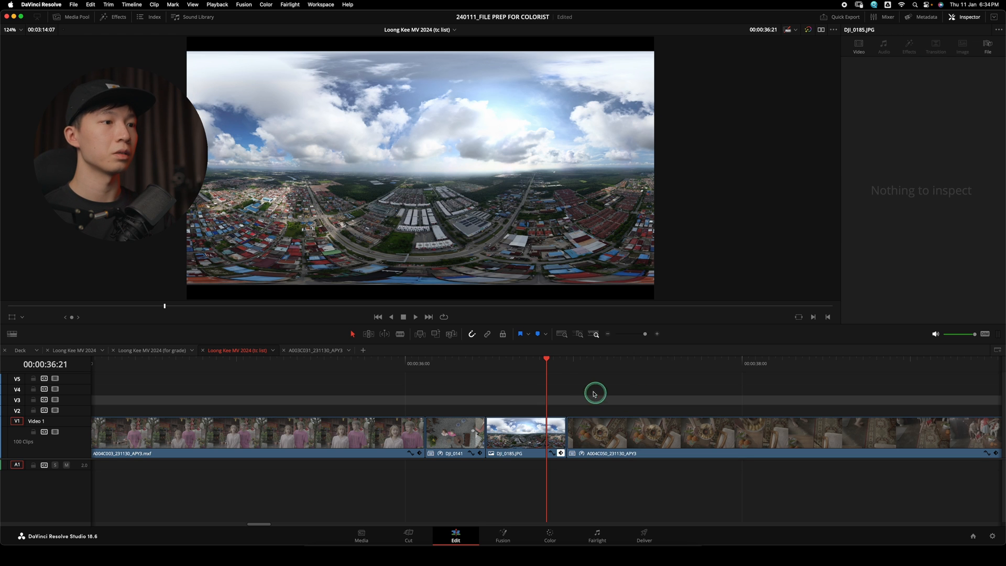
# Step: Reset the A004C050_231130_APY3 clip's speed to 100% with Ripple Timeline enabled
pyautogui.click(703, 427)
pyautogui.click(630, 361)
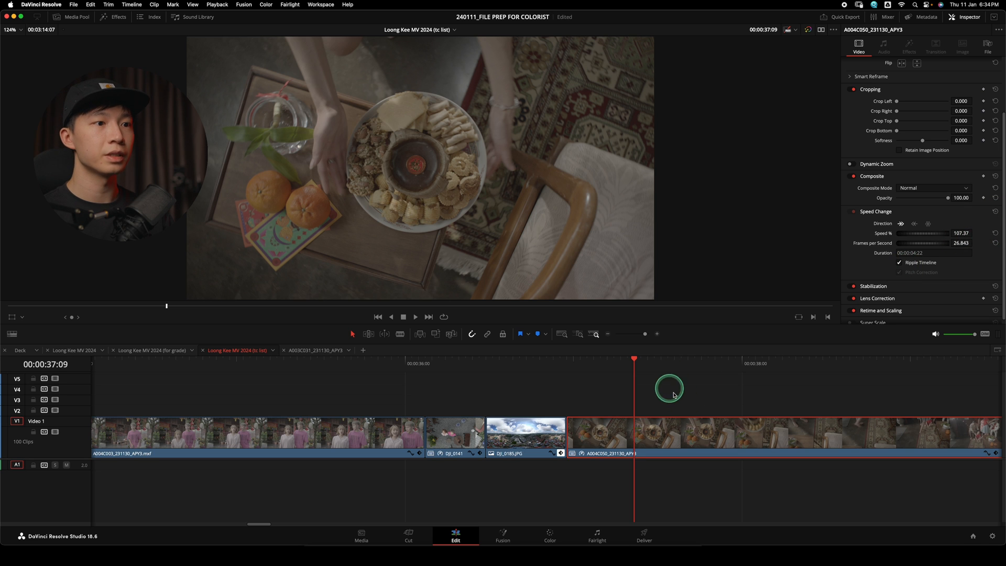
pyautogui.moveTo(645, 334); pyautogui.dragTo(641, 334)
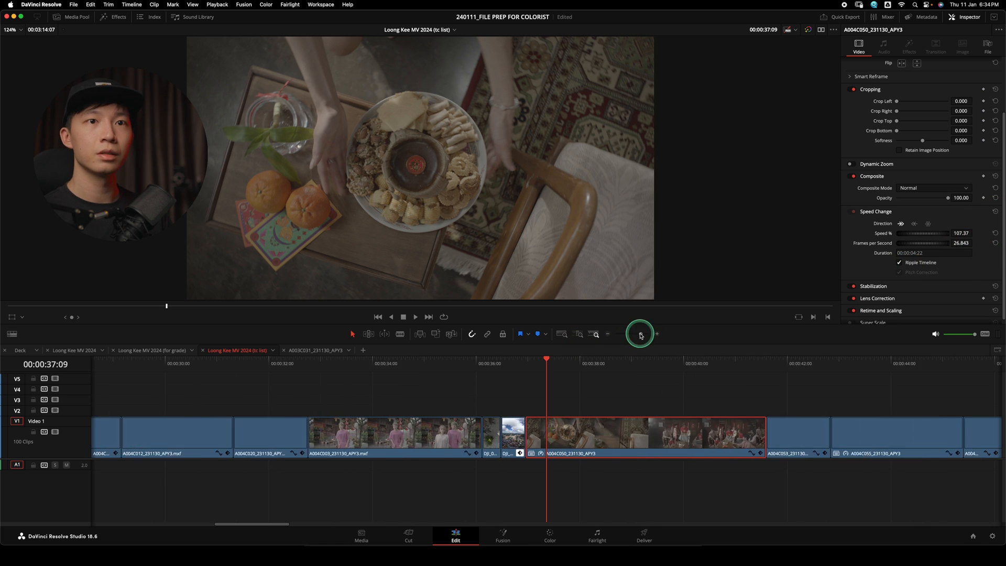
pyautogui.click(989, 233)
pyautogui.click(802, 377)
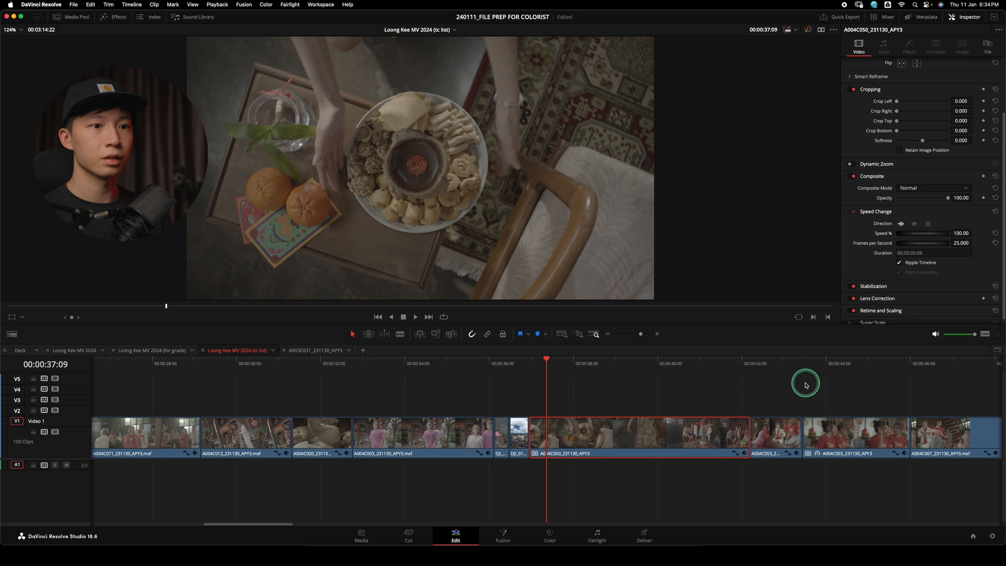
# Step: Reset the A004C055_231130_APY3 clip's speed to 100% with Ripple Timeline enabled
pyautogui.click(772, 367)
pyautogui.moveTo(772, 368); pyautogui.dragTo(844, 367)
pyautogui.click(844, 419)
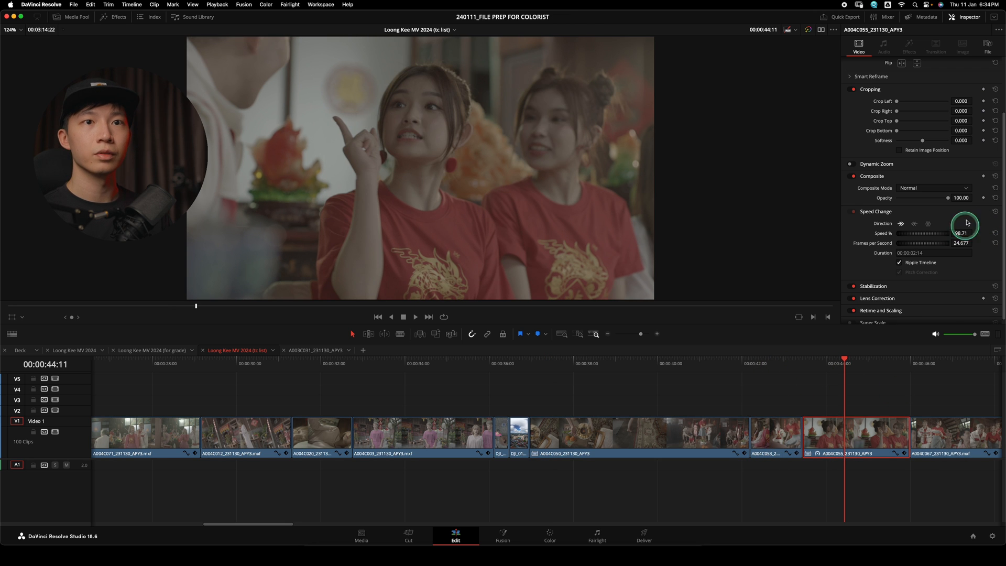
pyautogui.click(996, 219)
# Step: Move the A005C021_231130_APY3.mxf clip at 00:01:49:23 down from track V2 to V1
pyautogui.hscroll(5, 812, 404)
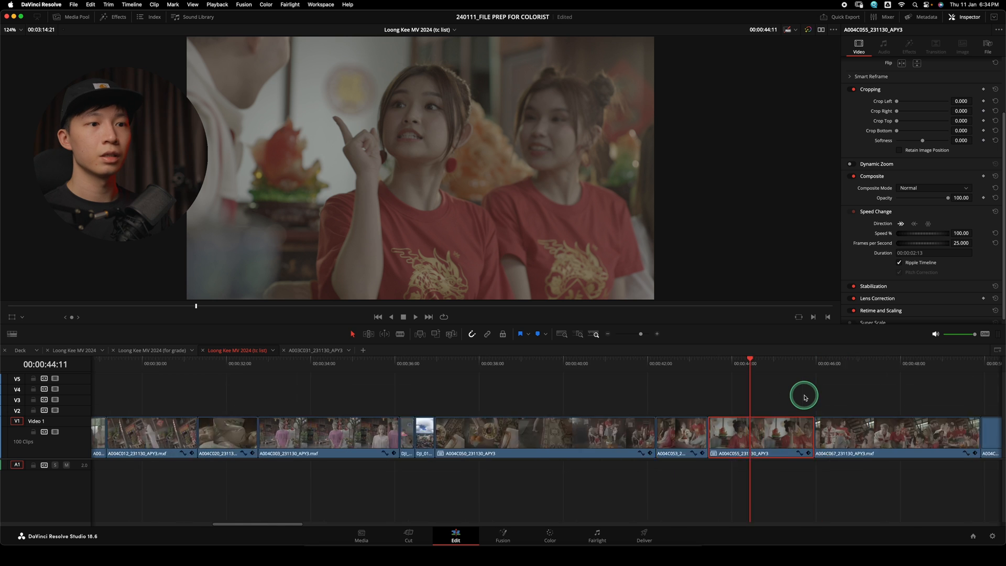
pyautogui.click(535, 387)
pyautogui.click(608, 362)
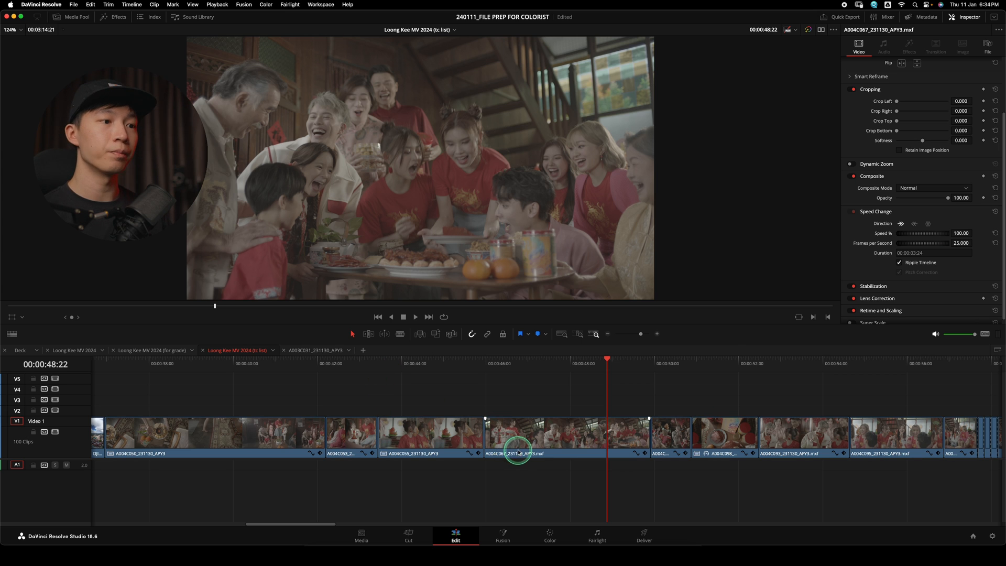
pyautogui.moveTo(636, 334); pyautogui.dragTo(633, 335)
pyautogui.click(631, 363)
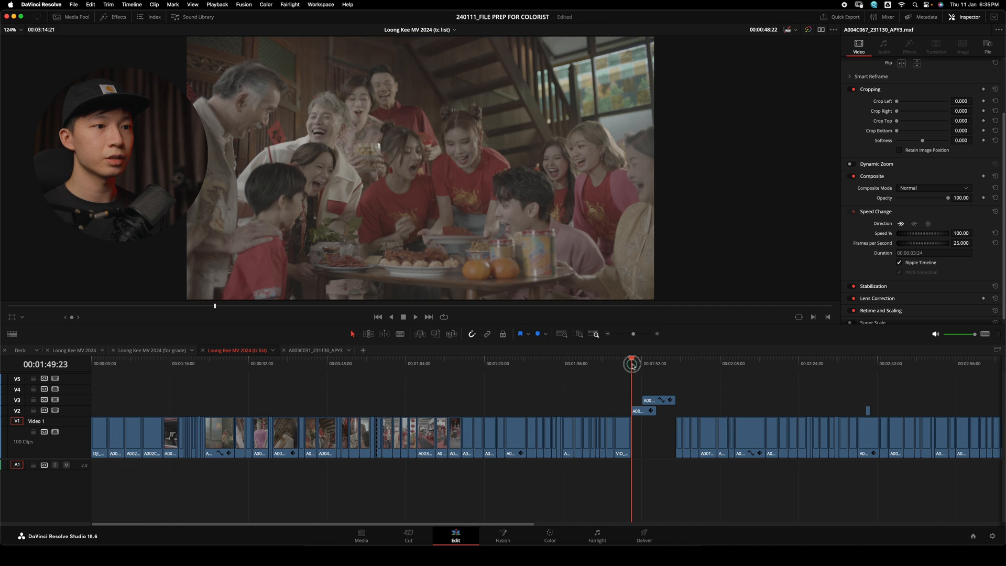
pyautogui.moveTo(634, 335); pyautogui.dragTo(640, 335)
pyautogui.moveTo(595, 412); pyautogui.dragTo(598, 436)
# Step: Select all clips forward from A001C019 after the V1 gap and shift them later to make room for the V3 clip
pyautogui.hscroll(10, 676, 415)
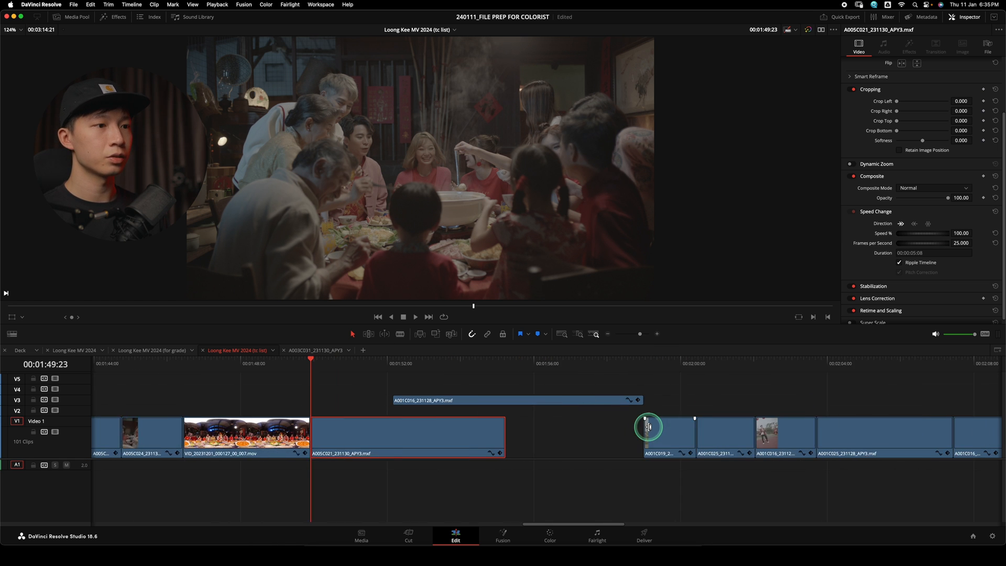
pyautogui.moveTo(467, 361); pyautogui.dragTo(543, 367)
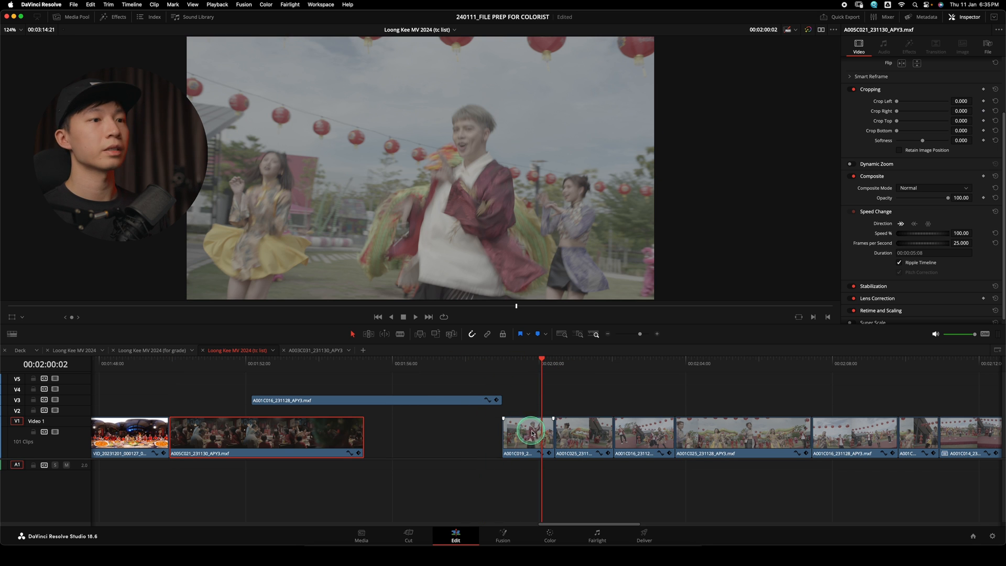
pyautogui.click(348, 5)
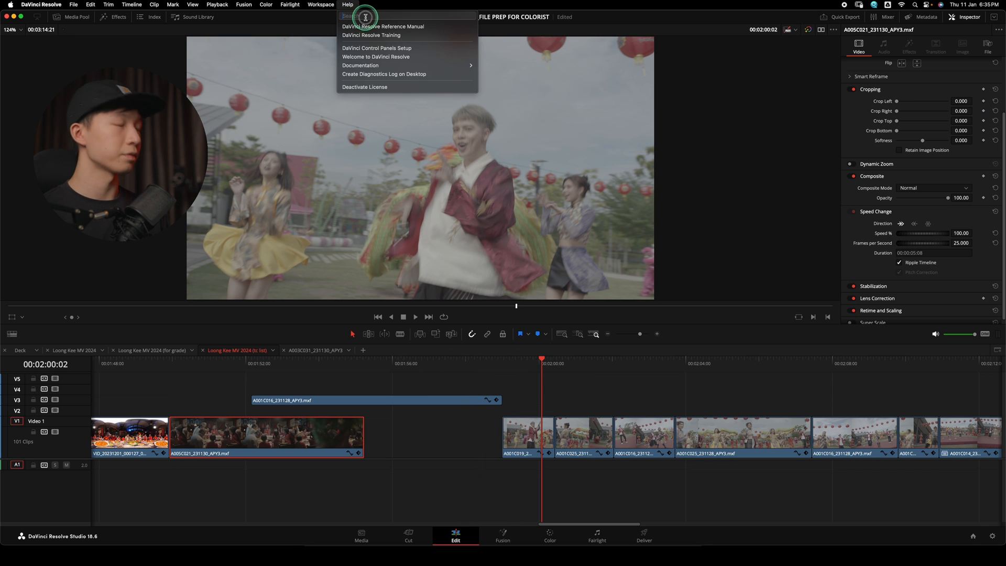
pyautogui.write('select')
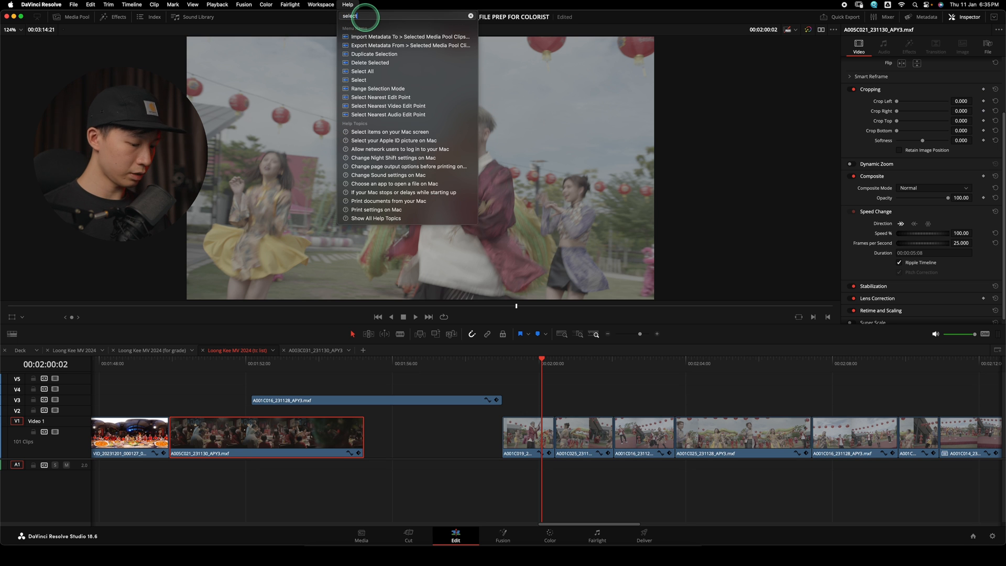
pyautogui.write(' all')
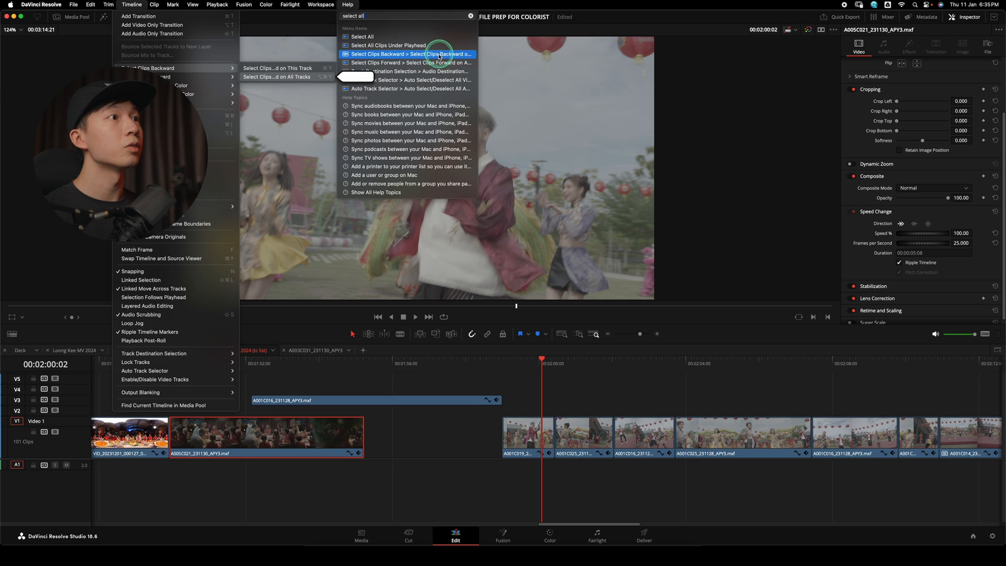
pyautogui.moveTo(436, 64)
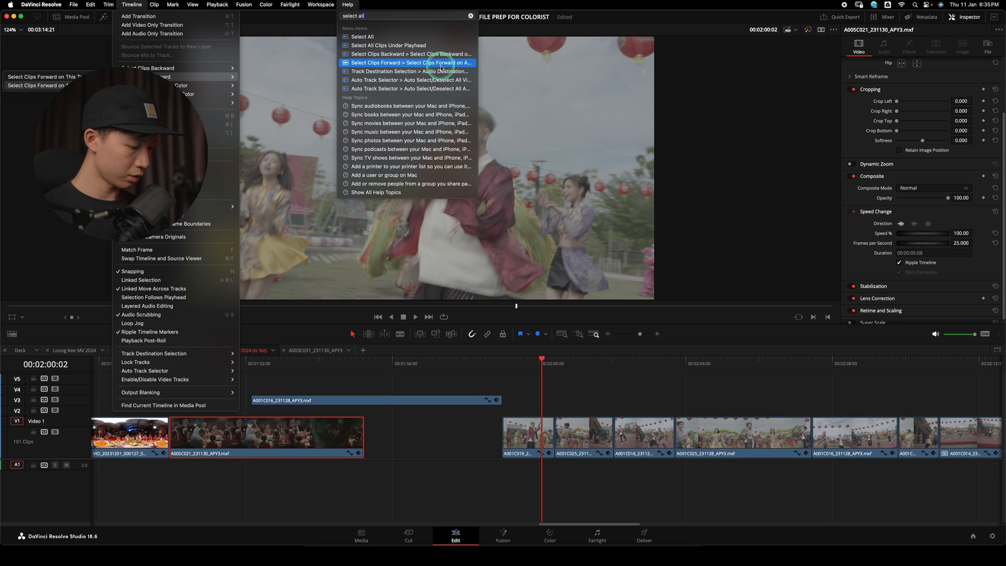
pyautogui.click(440, 63)
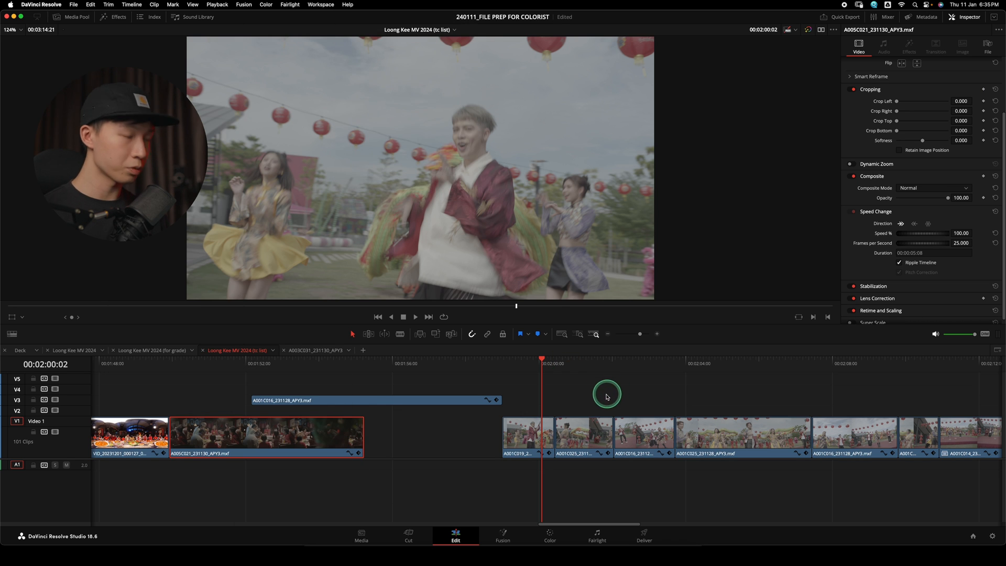
pyautogui.moveTo(537, 437); pyautogui.dragTo(834, 443)
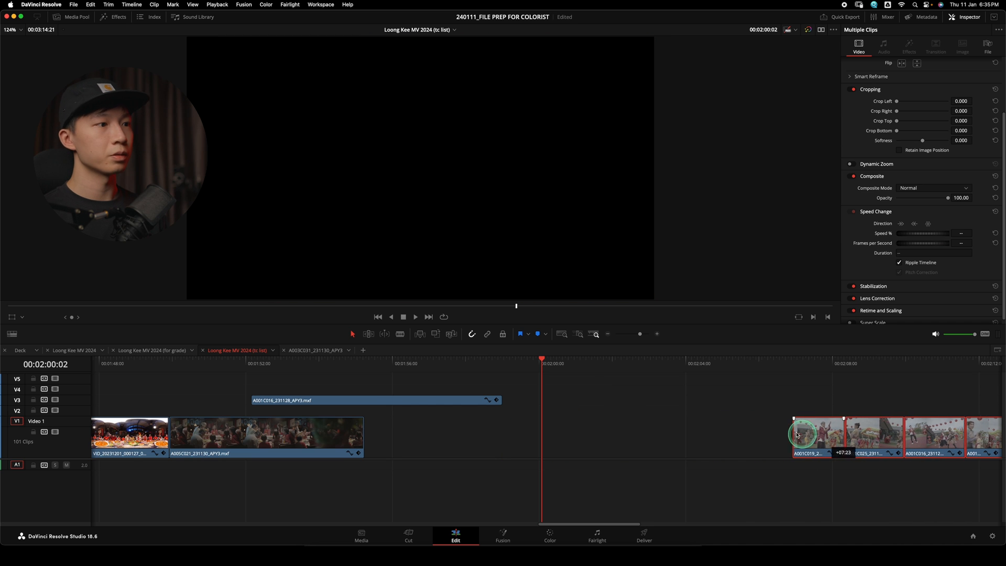
# Step: Move A001C016_231128_APY3.mxf from V3 down to V1 directly after A005C021_231130_APY3.mxf and close the remaining gap
pyautogui.moveTo(371, 399); pyautogui.dragTo(487, 437)
pyautogui.press('BackSpace')
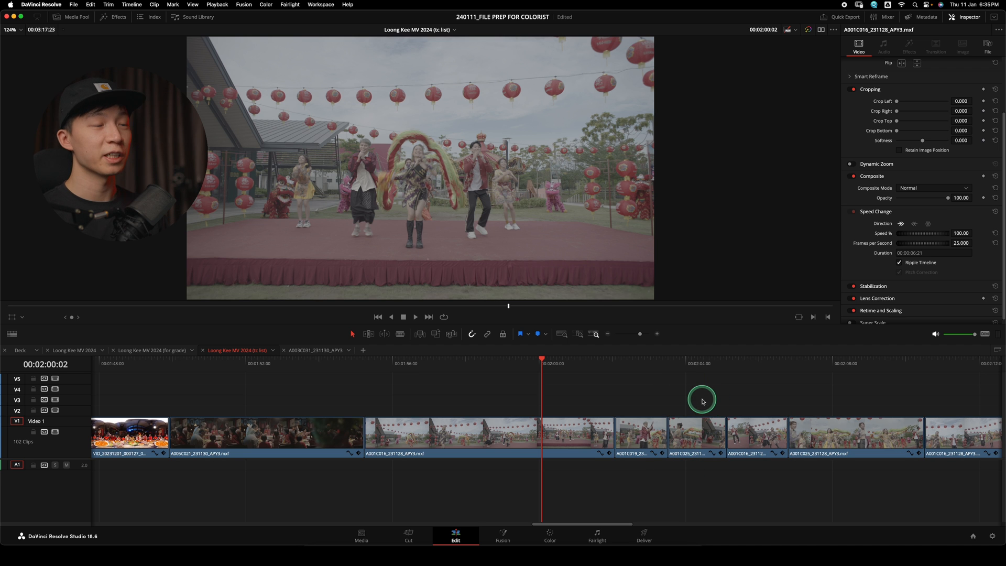
# Step: Shift the V1 clips from 00:02:43:17 later, move A002C072_231128_APY3.mxf from V2 into the space, and close the remaining gap
pyautogui.moveTo(639, 334); pyautogui.dragTo(675, 362)
pyautogui.click(579, 334)
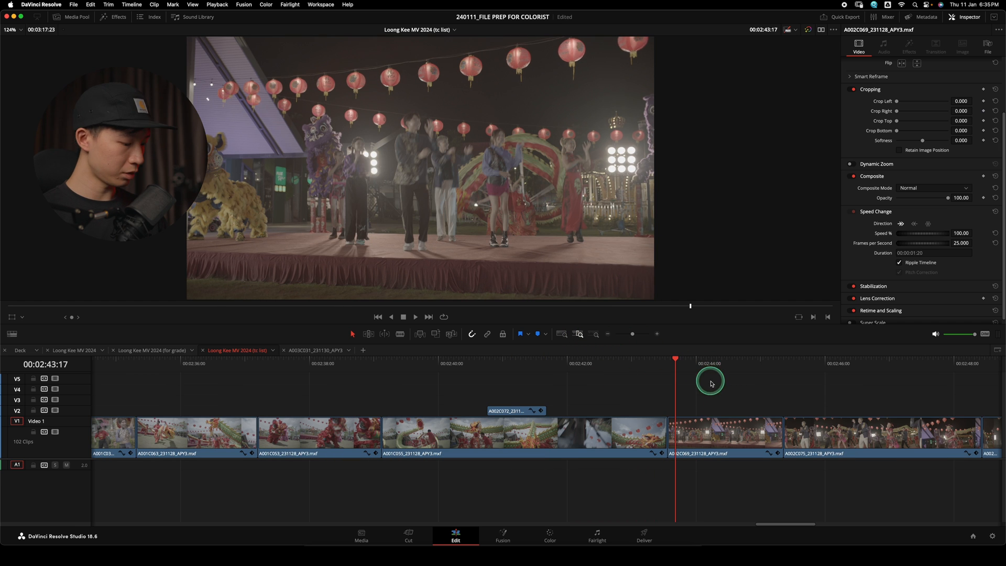
pyautogui.press('y')
pyautogui.moveTo(708, 441); pyautogui.dragTo(823, 442)
pyautogui.click(513, 413)
pyautogui.moveTo(513, 413); pyautogui.dragTo(696, 436)
pyautogui.click(764, 448)
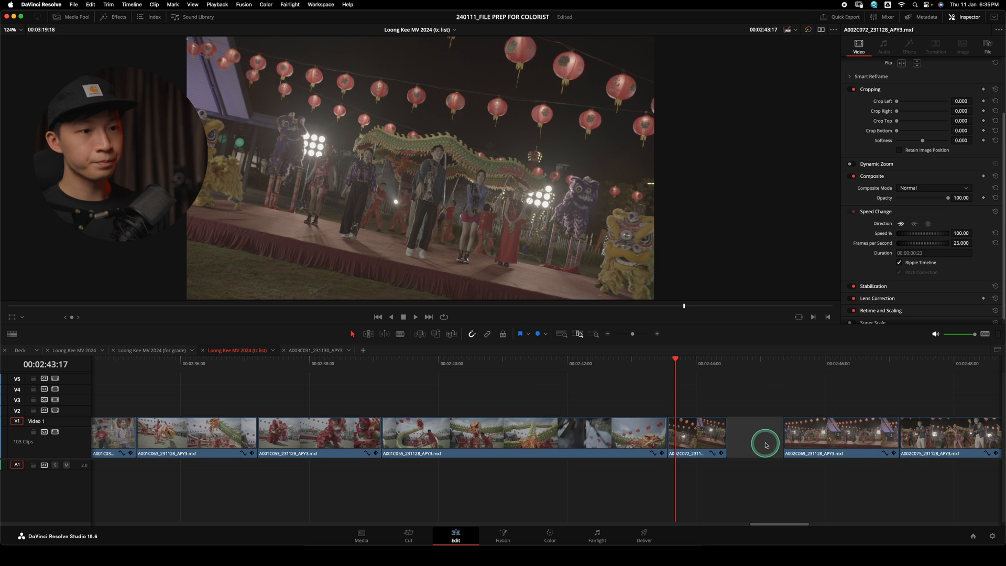
pyautogui.press('BackSpace')
# Step: Fit the whole timeline in view and delete the empty video tracks V2 to V5
pyautogui.click(773, 384)
pyautogui.click(603, 329)
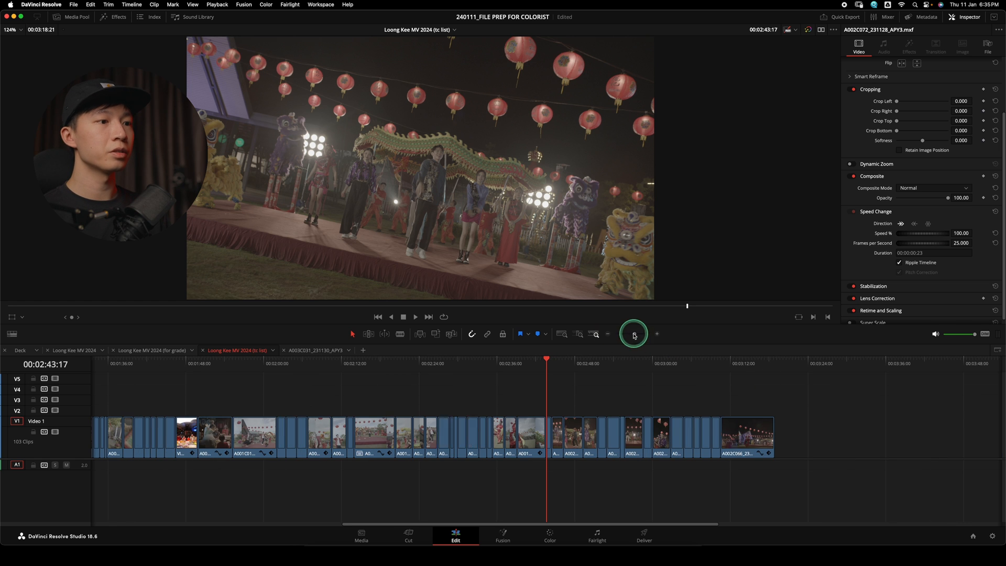
pyautogui.hotkey('shift', 'z')
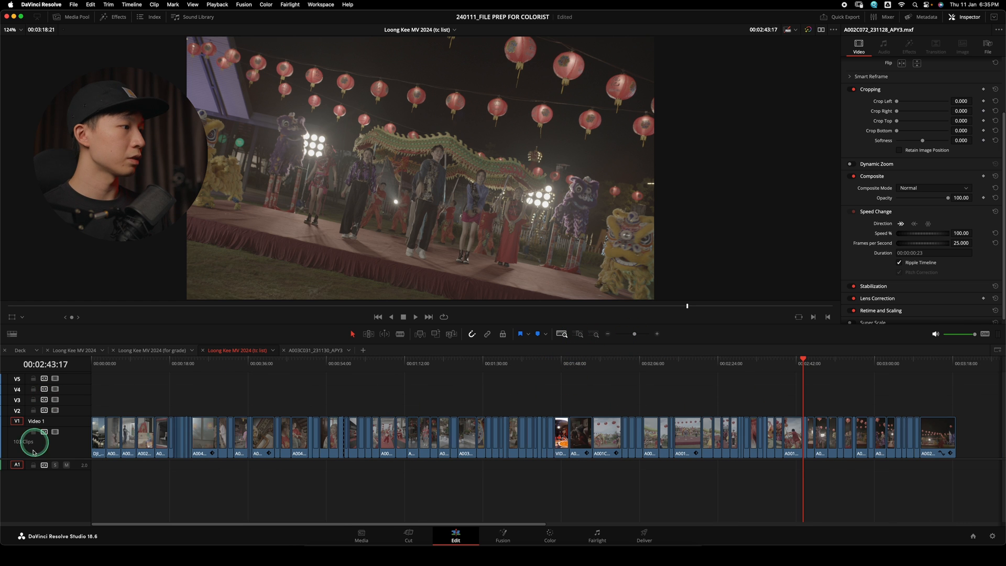
pyautogui.rightClick(45, 485)
pyautogui.click(76, 451)
pyautogui.click(320, 392)
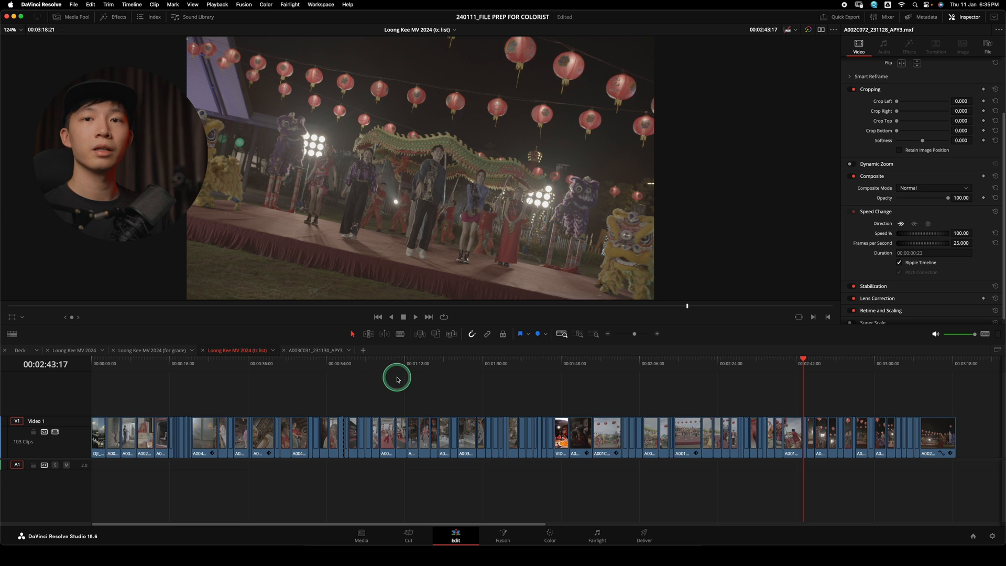
# Step: Close the A003C031_231130_APY3 timeline
pyautogui.click(301, 352)
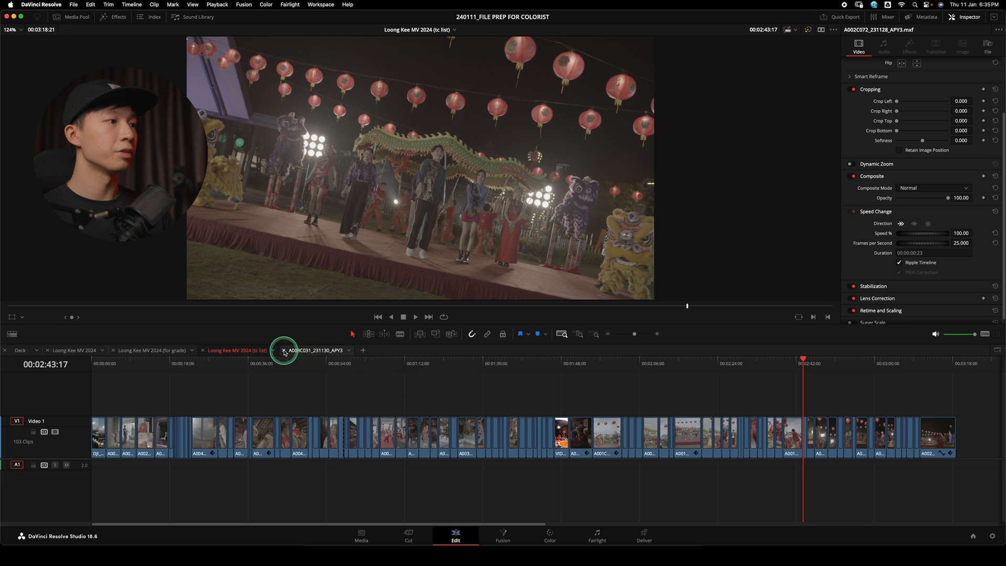
pyautogui.click(284, 350)
pyautogui.click(650, 414)
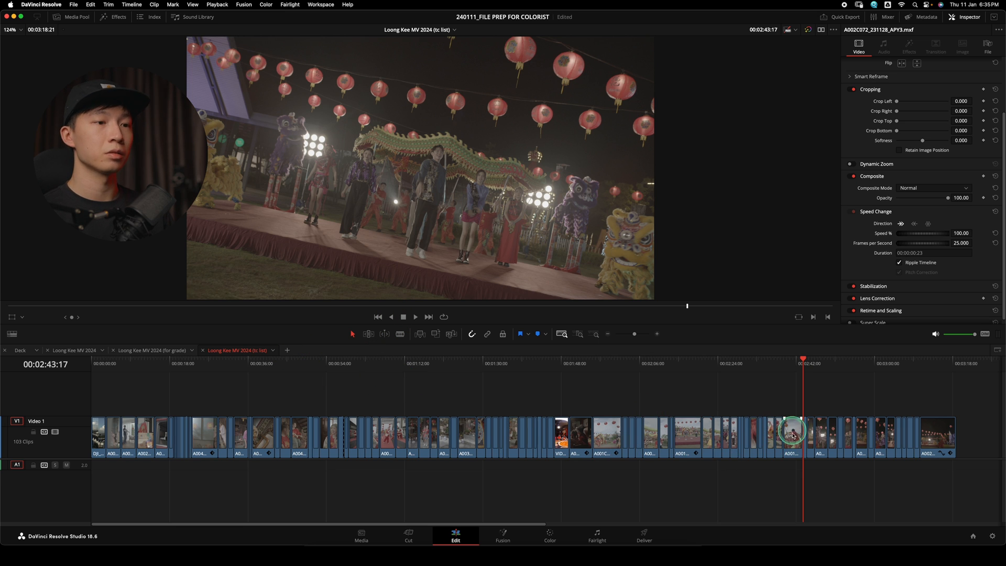
# Step: Compare the (for grade) and (tc list) timelines, and examine the local and remote grade options of the A002C072 clip on the Color page
pyautogui.click(158, 356)
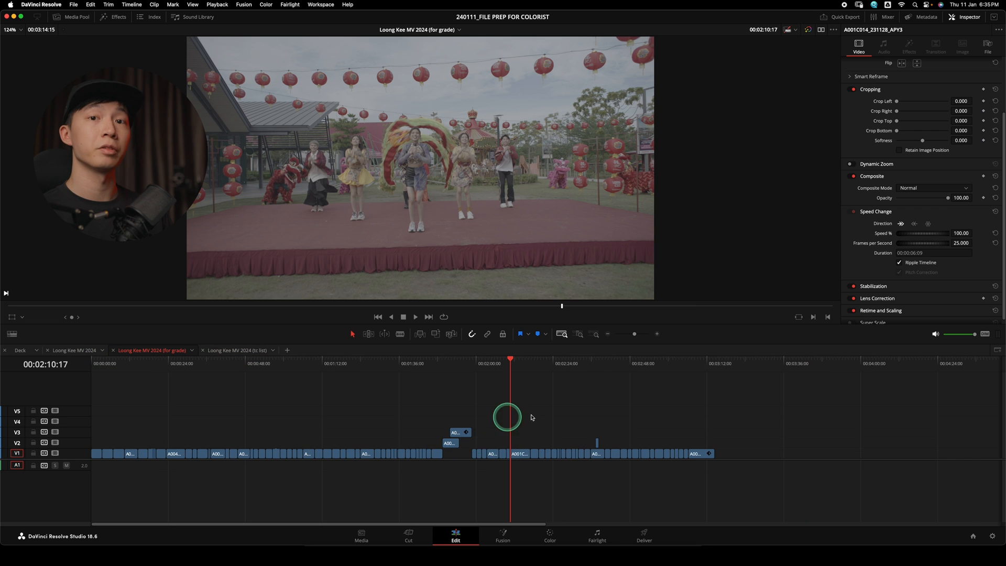
pyautogui.click(245, 351)
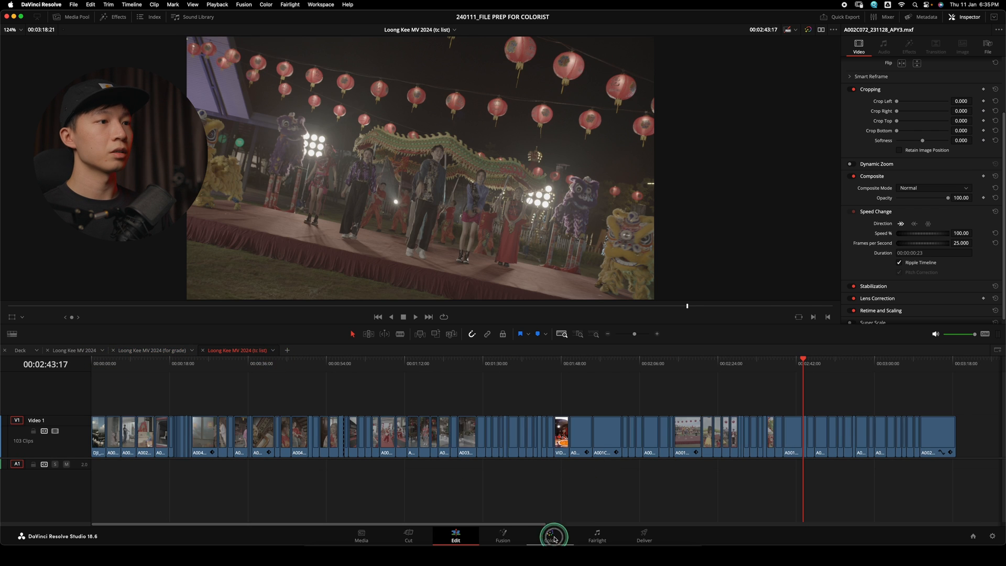
pyautogui.click(550, 536)
pyautogui.rightClick(505, 323)
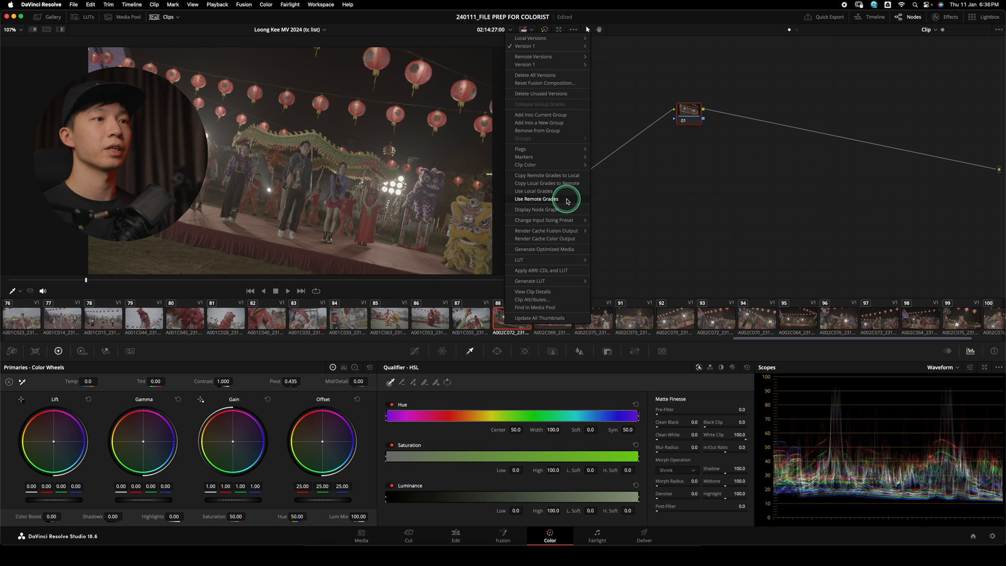
pyautogui.click(758, 259)
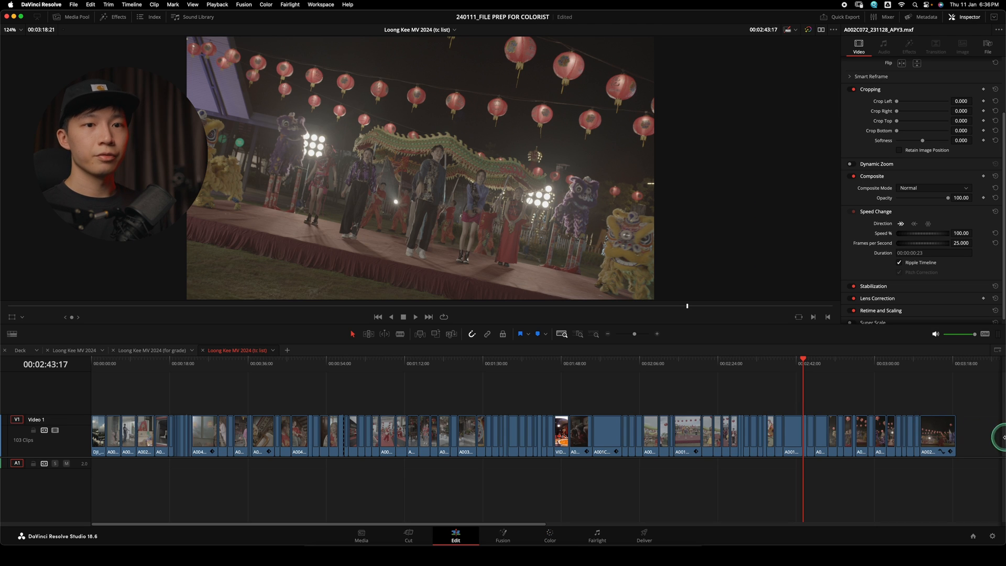
# Step: Check the clips of the (tc list) timeline, and look at the export options for the Loong Kee MV 2024 (for grade) timeline
pyautogui.moveTo(998, 438); pyautogui.dragTo(43, 472)
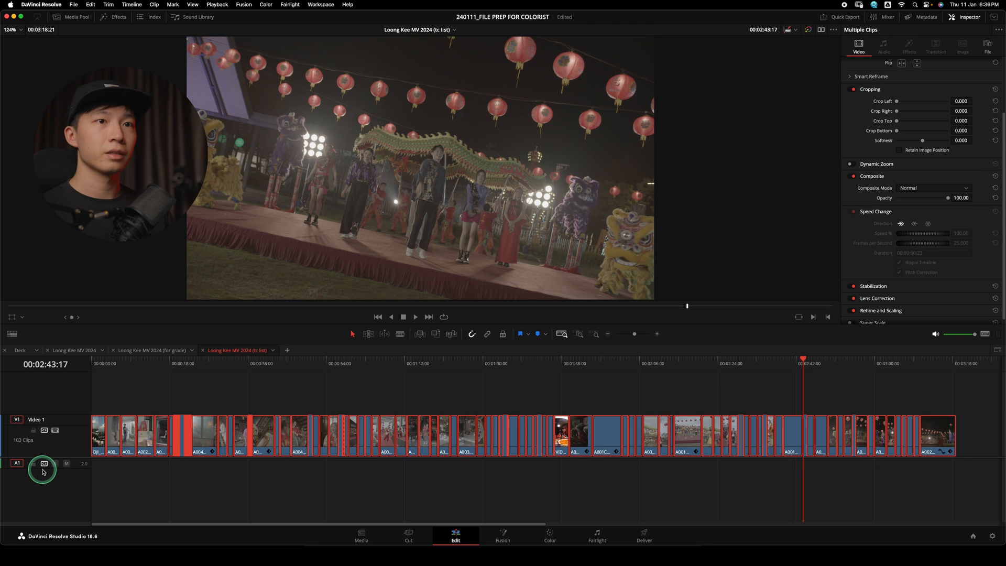
pyautogui.click(790, 398)
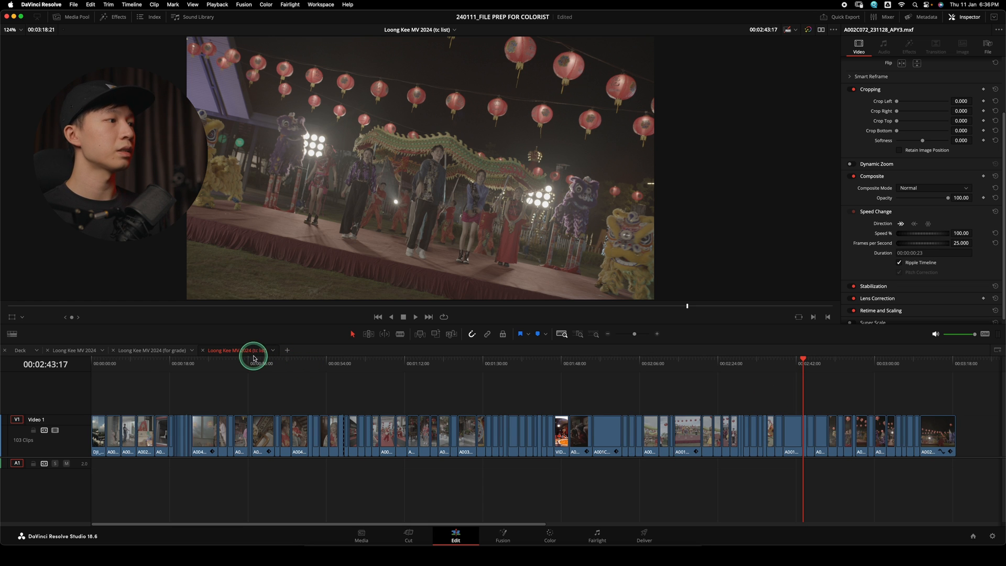
pyautogui.click(158, 350)
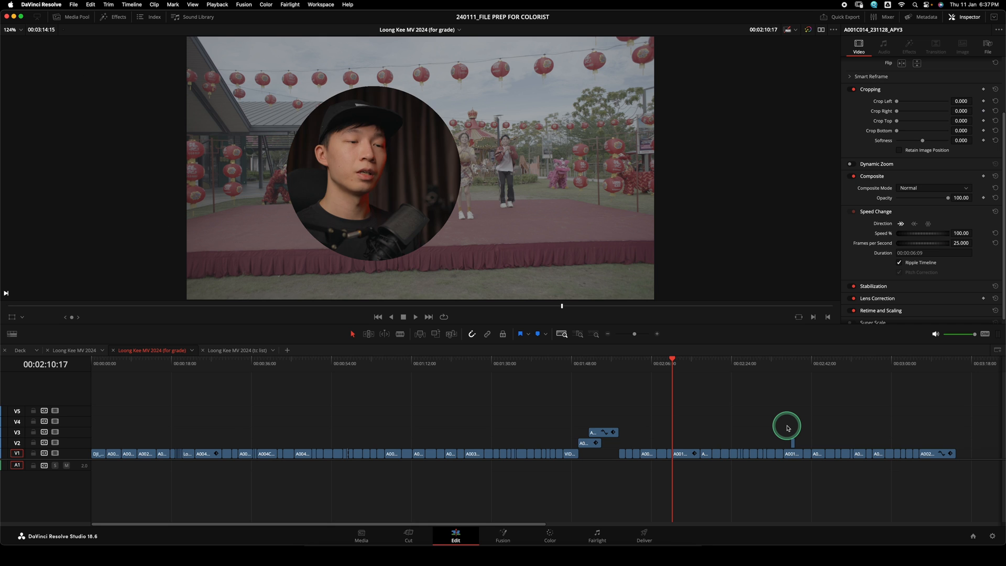
pyautogui.click(74, 4)
pyautogui.moveTo(160, 154)
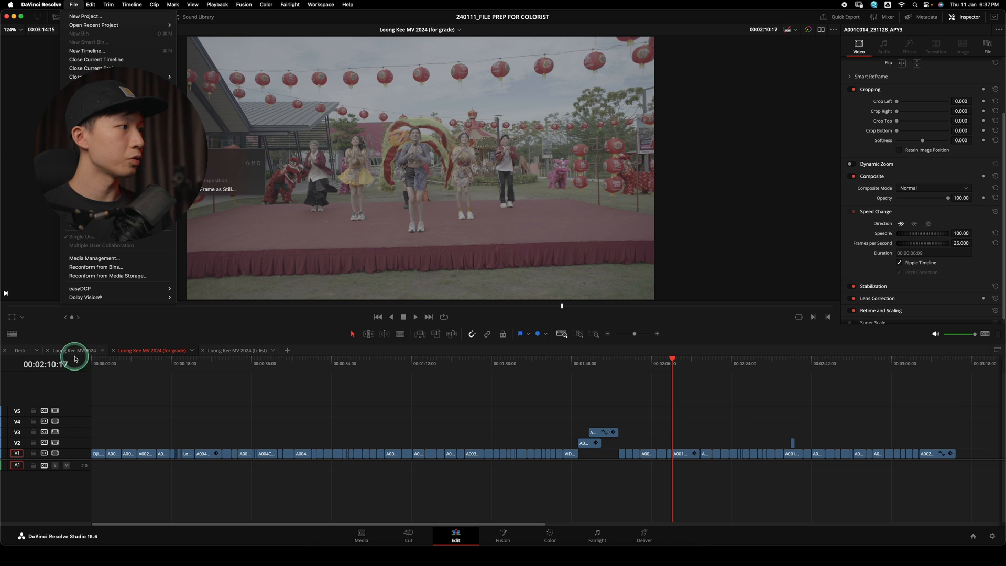
# Step: Review the Materials for Colorist checklist in the Deck timeline at full screen
pyautogui.click(21, 354)
pyautogui.click(24, 351)
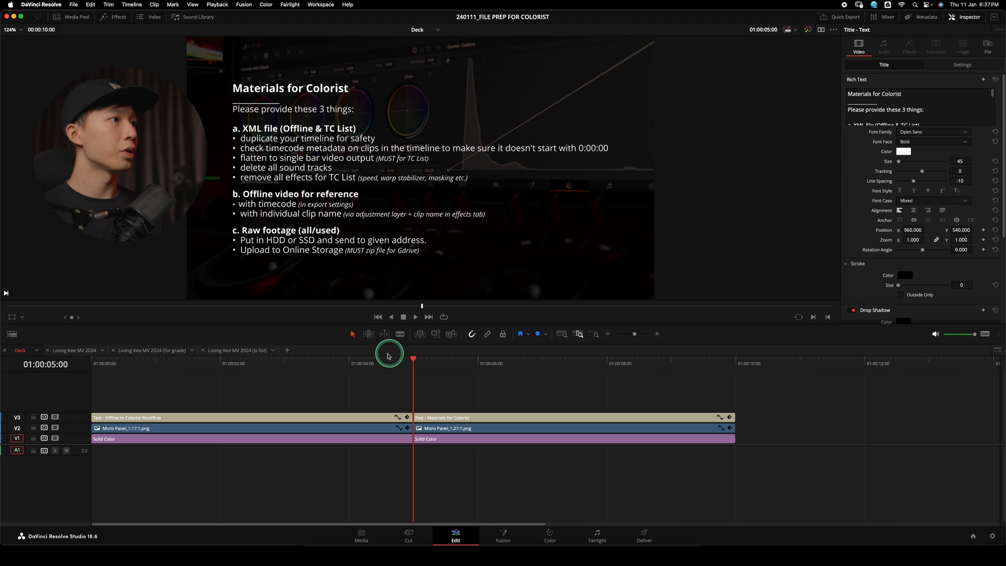
pyautogui.press('super+f')
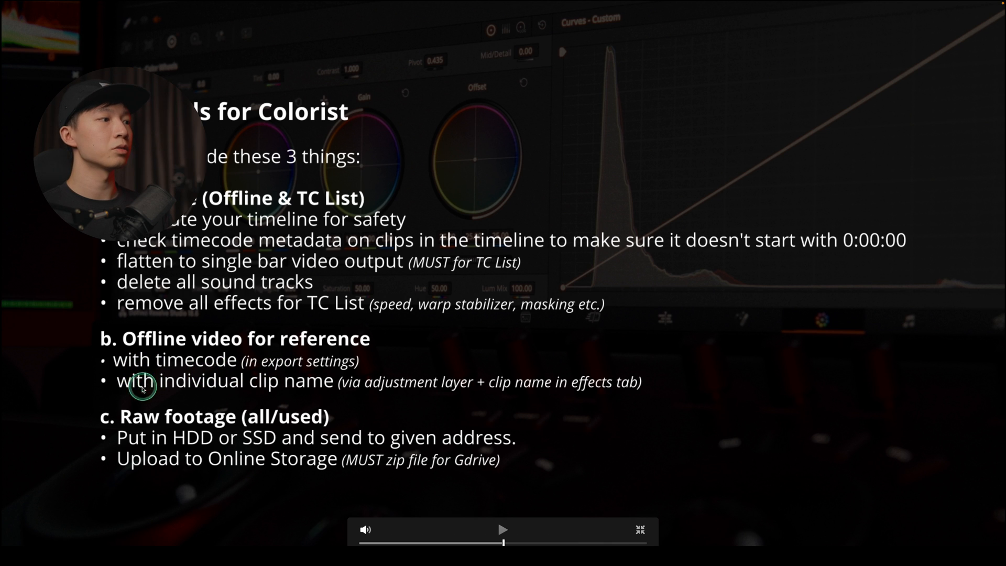
pyautogui.press('Escape')
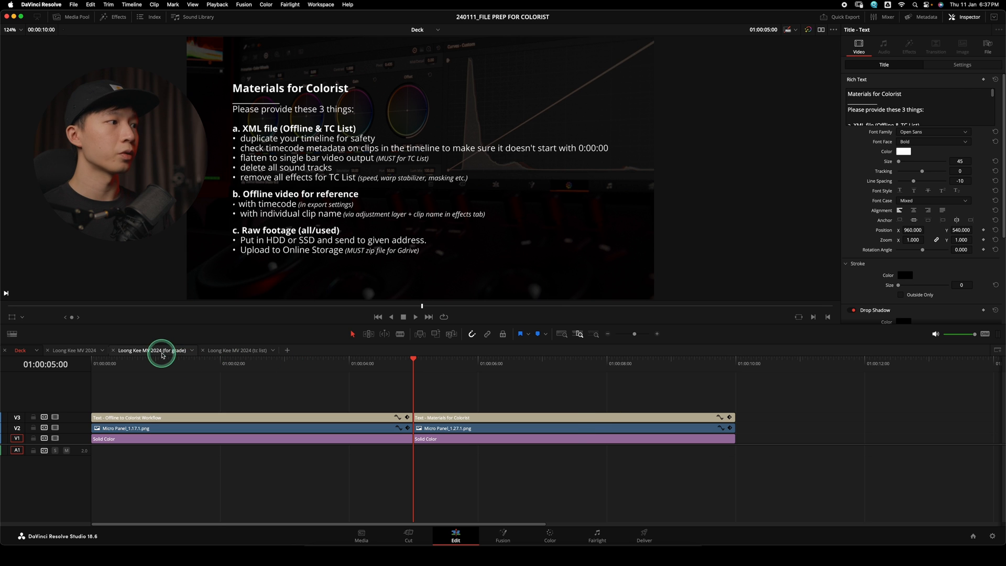
# Step: Return to the Loong Kee MV 2024 (tc list) timeline and open the Data Burn-In window beside the image
pyautogui.click(159, 350)
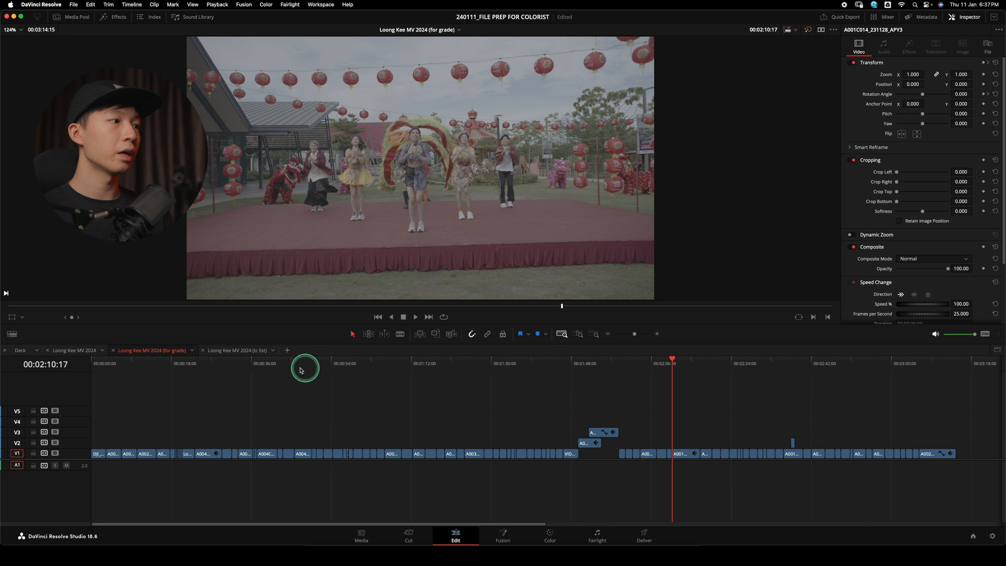
pyautogui.click(256, 351)
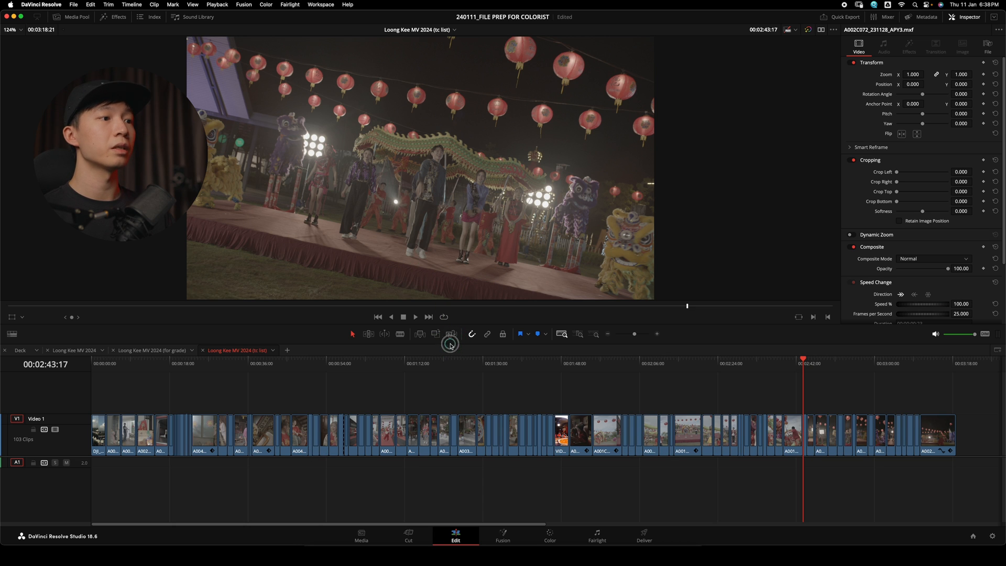
pyautogui.click(323, 5)
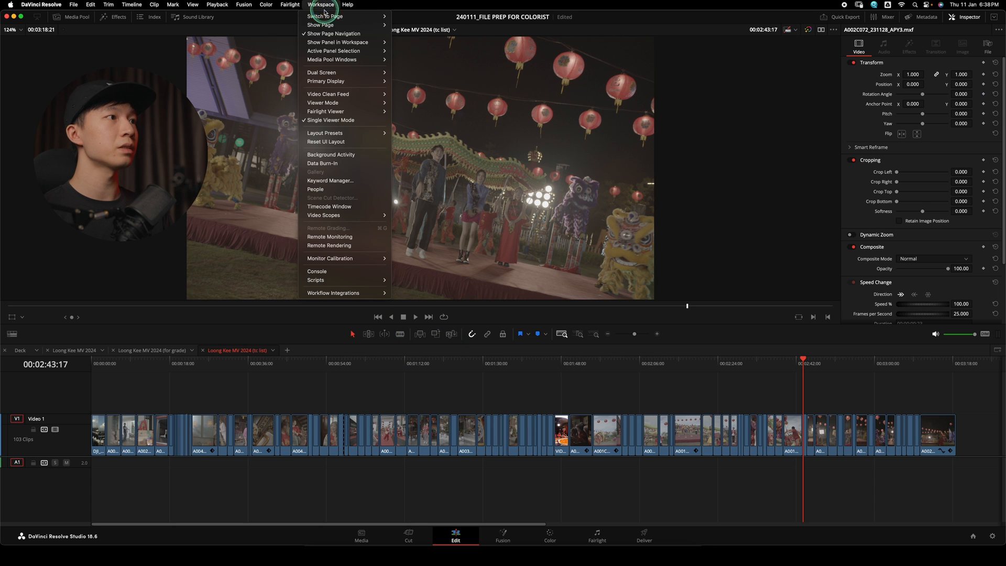
pyautogui.click(337, 164)
pyautogui.moveTo(640, 218); pyautogui.dragTo(765, 232)
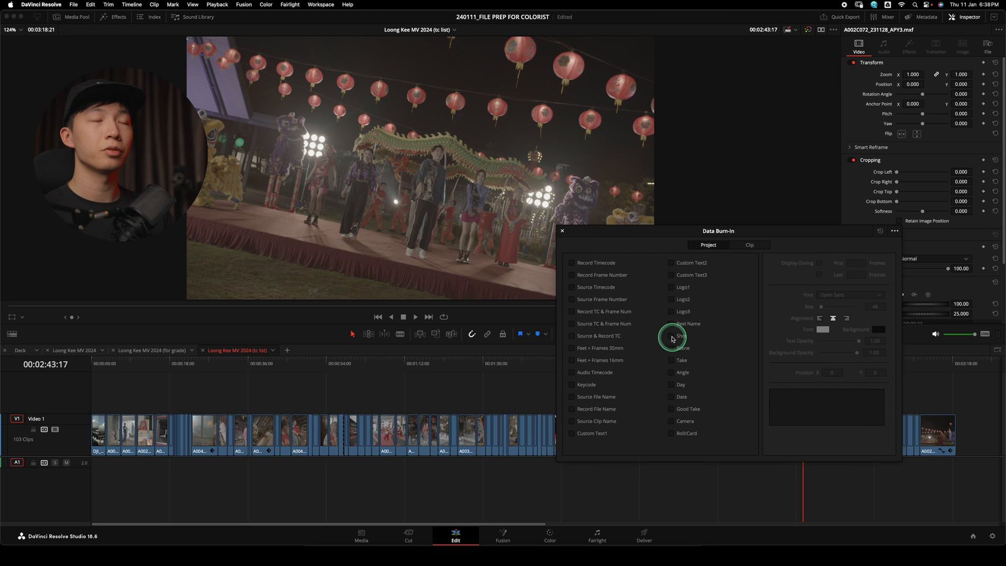
# Step: Enable Record Timecode, Source Timecode and Source Clip Name in the project burn-in, and set the clip name's X position to 475
pyautogui.click(573, 264)
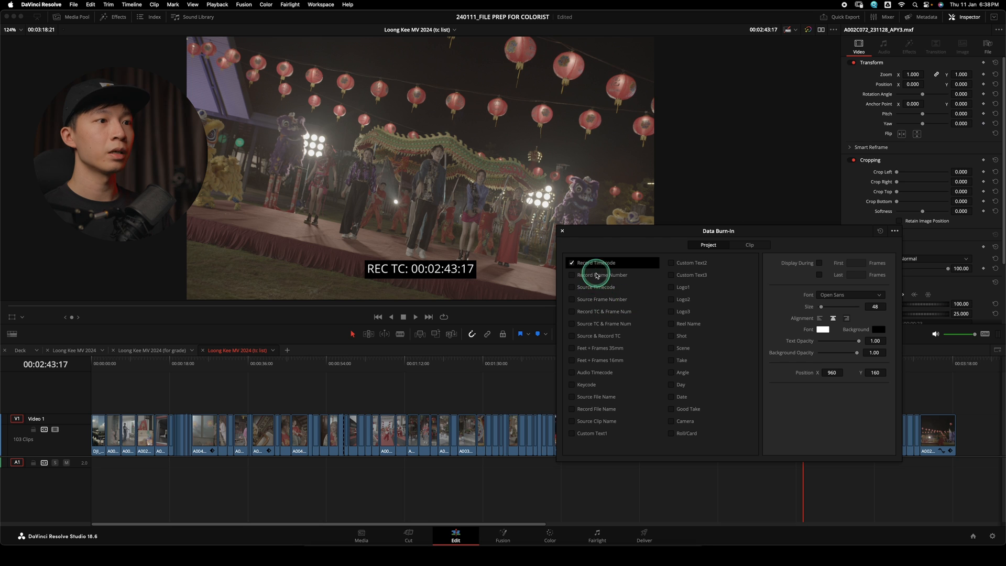
pyautogui.click(588, 288)
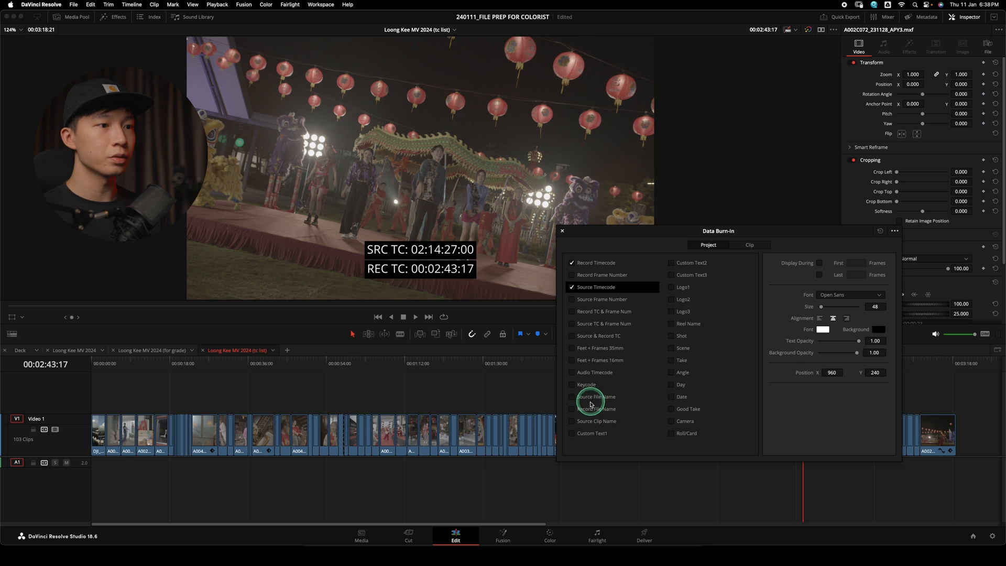
pyautogui.click(600, 423)
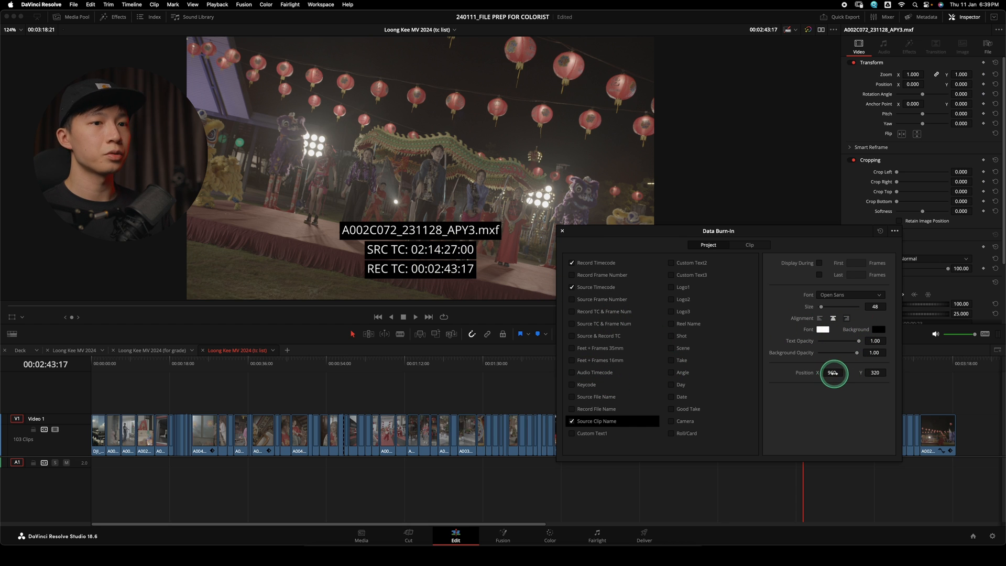
pyautogui.moveTo(834, 373)
pyautogui.mouseDown()
pyautogui.moveTo(797, 366)
pyautogui.moveTo(644, 382)
pyautogui.mouseUp()
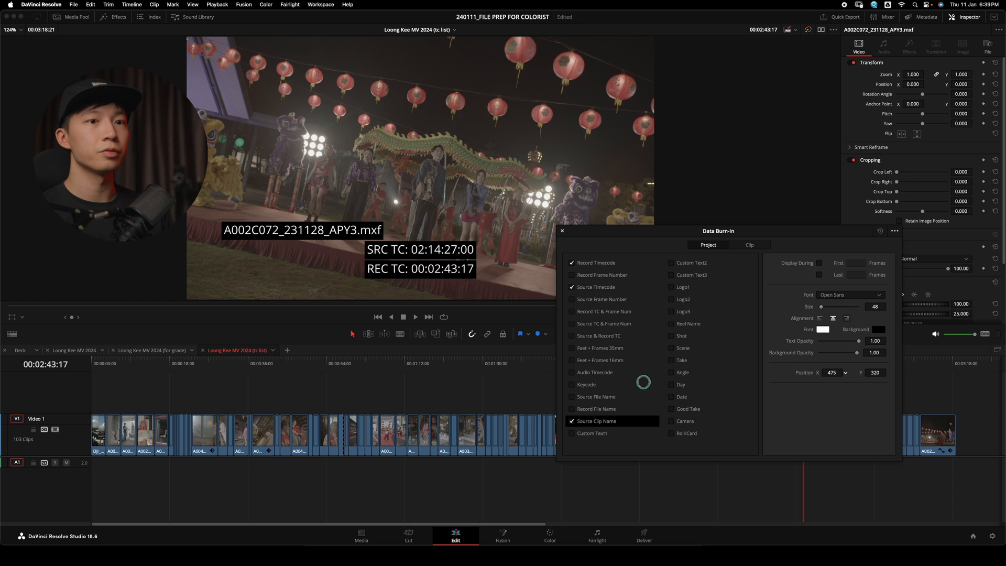
# Step: Move the source clip name burn-in to X 361, Y 99, and set the text opacity to 0.62 and background opacity to 0.56
pyautogui.moveTo(874, 373)
pyautogui.mouseDown()
pyautogui.moveTo(773, 377)
pyautogui.moveTo(782, 377)
pyautogui.mouseUp()
pyautogui.moveTo(839, 373); pyautogui.dragTo(832, 374)
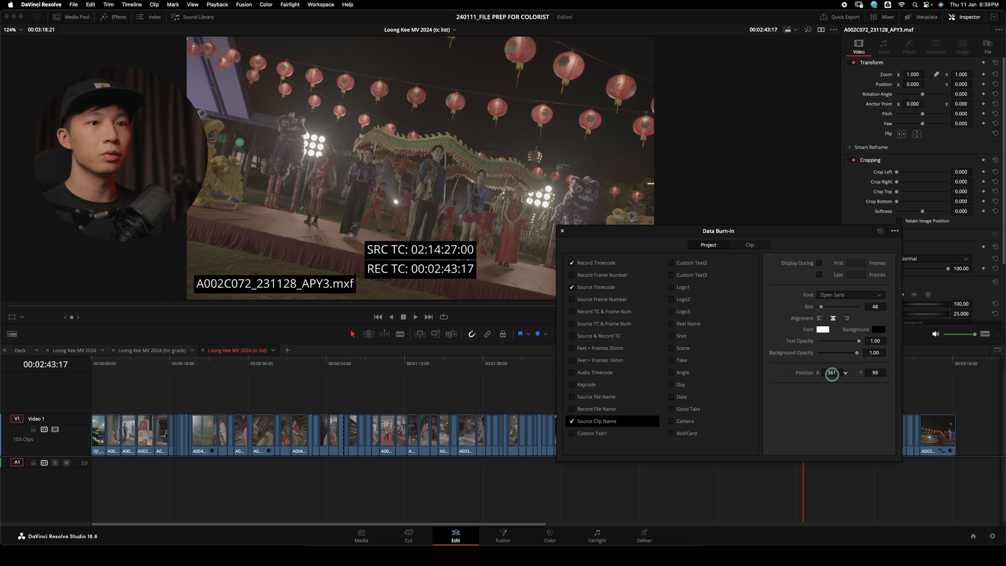
pyautogui.moveTo(877, 341); pyautogui.dragTo(796, 355)
pyautogui.click(876, 341)
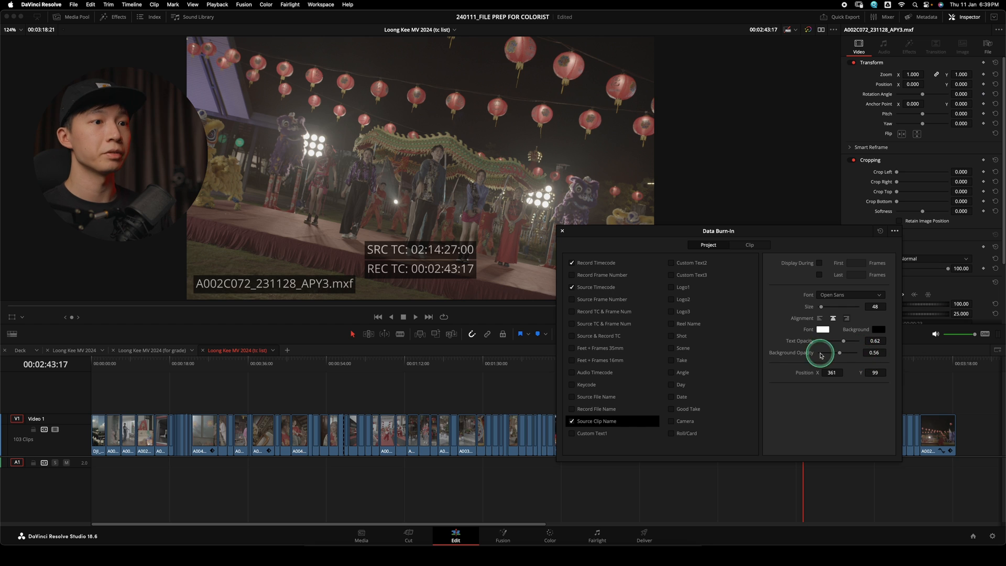
# Step: Align the source timecode with the clip name, place the record timecode at X 1469, Y 99, and close the Data Burn-In window
pyautogui.click(600, 287)
pyautogui.moveTo(878, 373)
pyautogui.mouseDown()
pyautogui.moveTo(821, 382)
pyautogui.moveTo(851, 371)
pyautogui.moveTo(839, 375)
pyautogui.moveTo(900, 375)
pyautogui.mouseUp()
pyautogui.click(620, 263)
pyautogui.moveTo(834, 373); pyautogui.dragTo(915, 377)
pyautogui.moveTo(831, 373)
pyautogui.mouseDown()
pyautogui.moveTo(901, 376)
pyautogui.moveTo(870, 375)
pyautogui.moveTo(863, 469)
pyautogui.mouseUp()
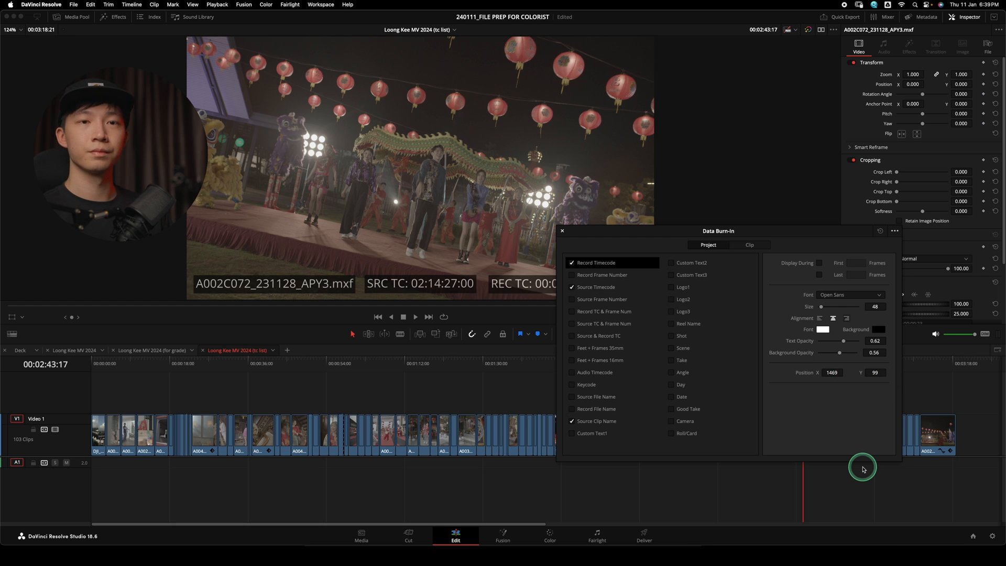
pyautogui.click(564, 231)
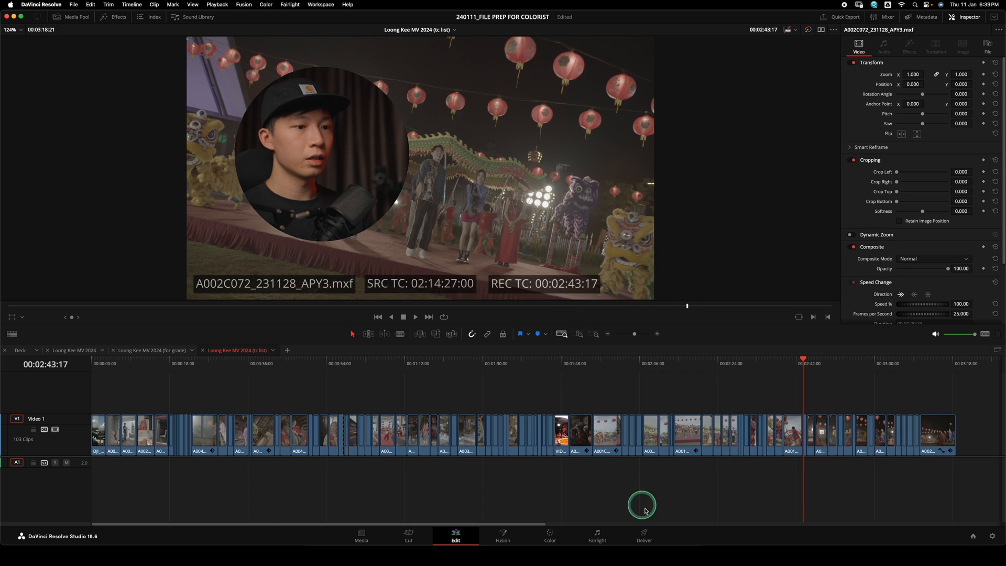
# Step: Set the tc list timeline's render codec to Apple ProRes with the type Apple ProRes 422 LT
pyautogui.click(643, 539)
pyautogui.moveTo(672, 341); pyautogui.dragTo(409, 373)
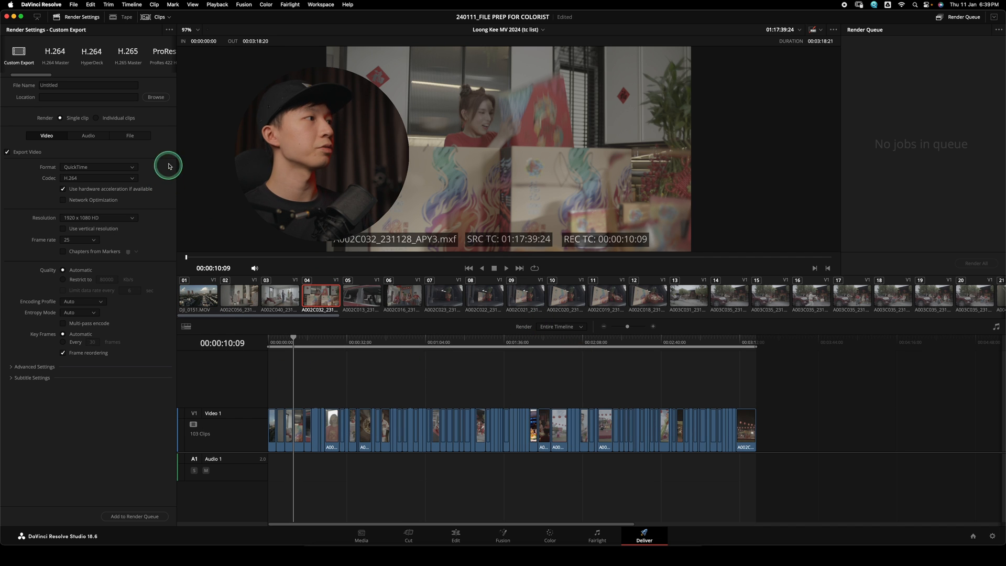
pyautogui.click(118, 180)
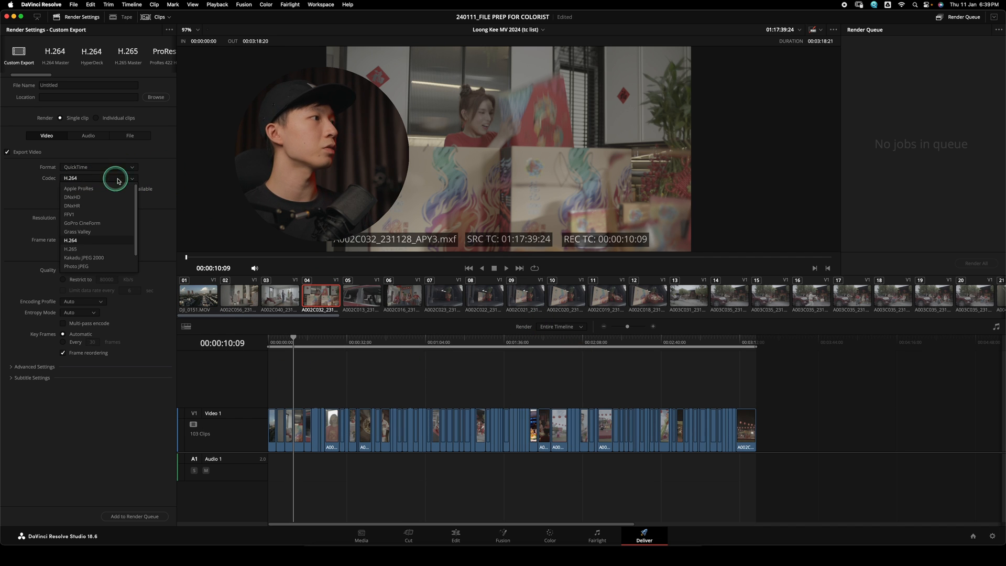
pyautogui.click(122, 189)
pyautogui.click(122, 189)
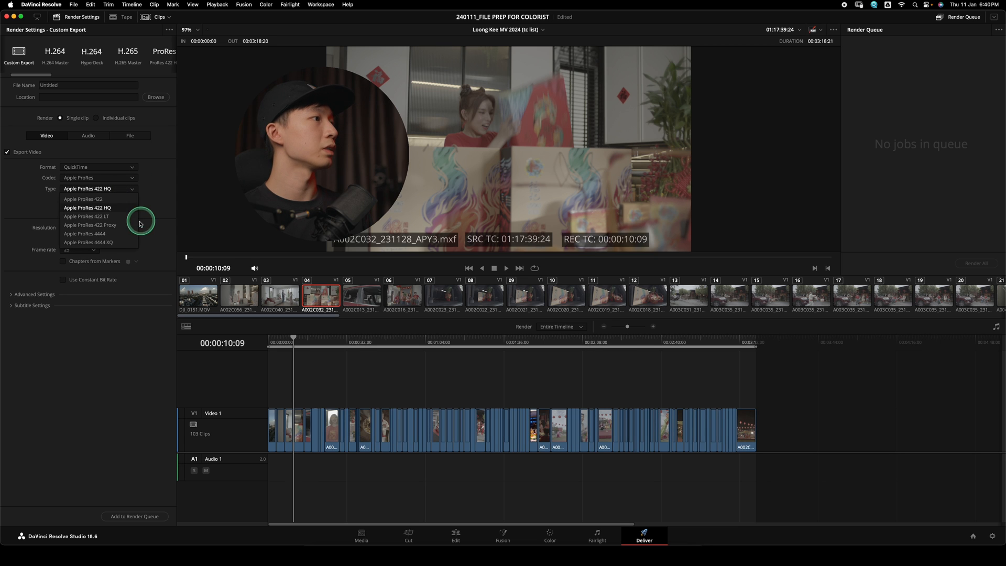
pyautogui.click(123, 218)
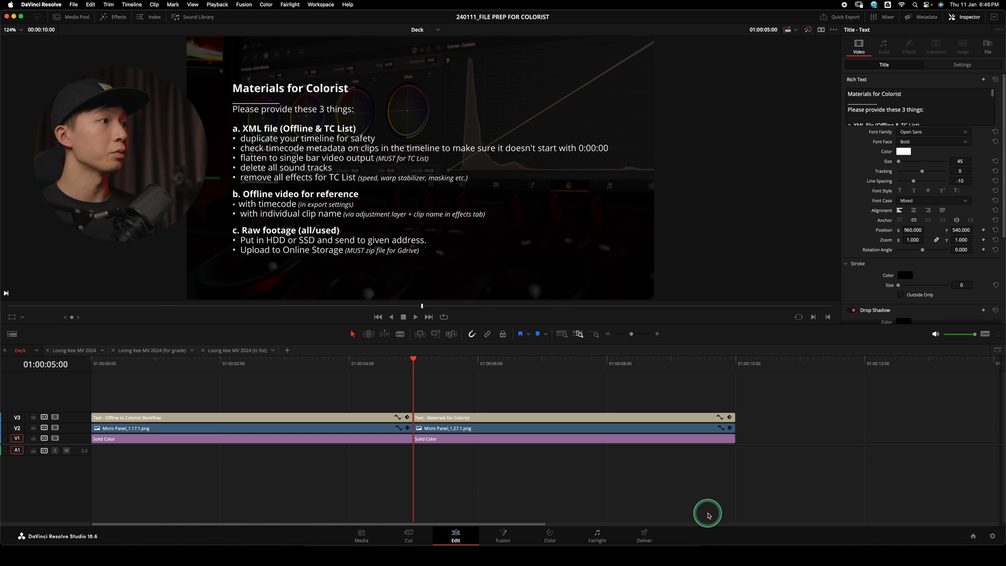
# Step: Review the Materials for Colorist checklist at full screen, and look at the Loong Kee MV 2024 (for grade) and (tc list) timelines
pyautogui.press('super+f')
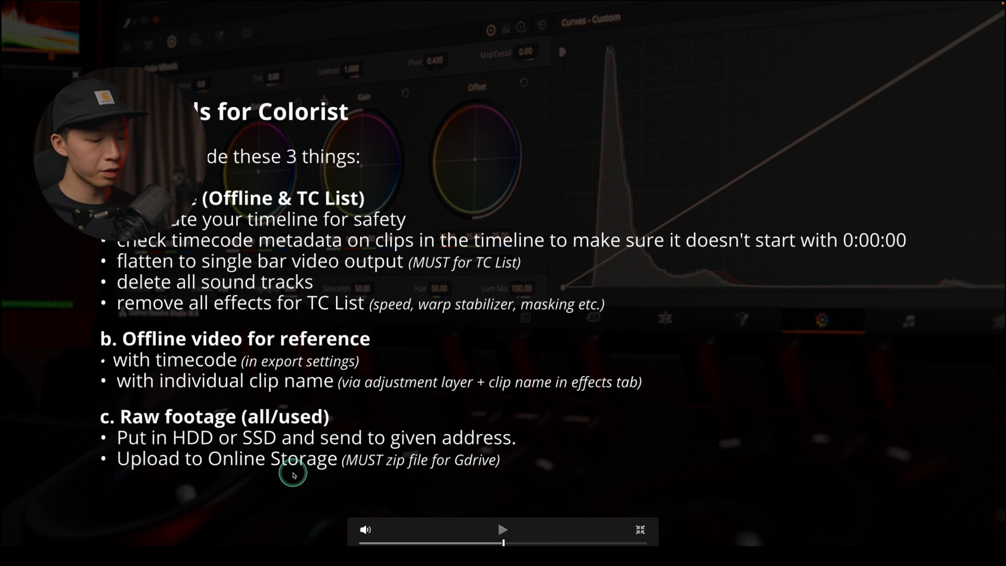
pyautogui.press('Escape')
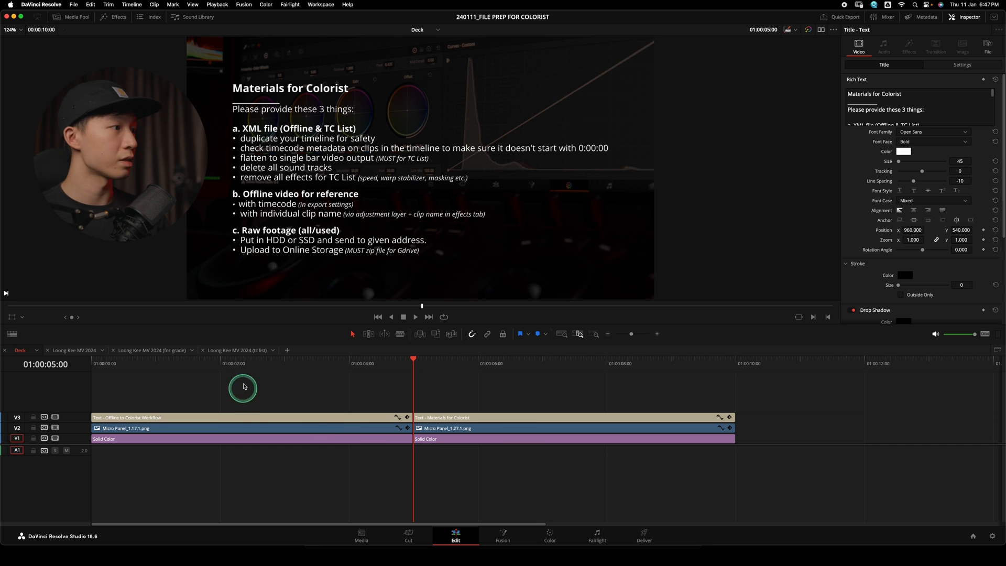
pyautogui.click(153, 350)
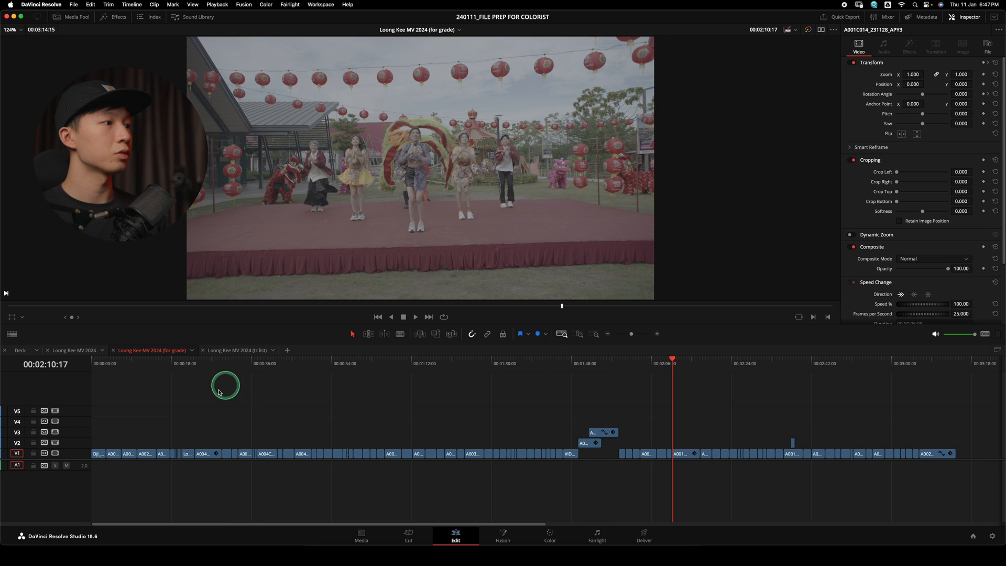
pyautogui.click(254, 351)
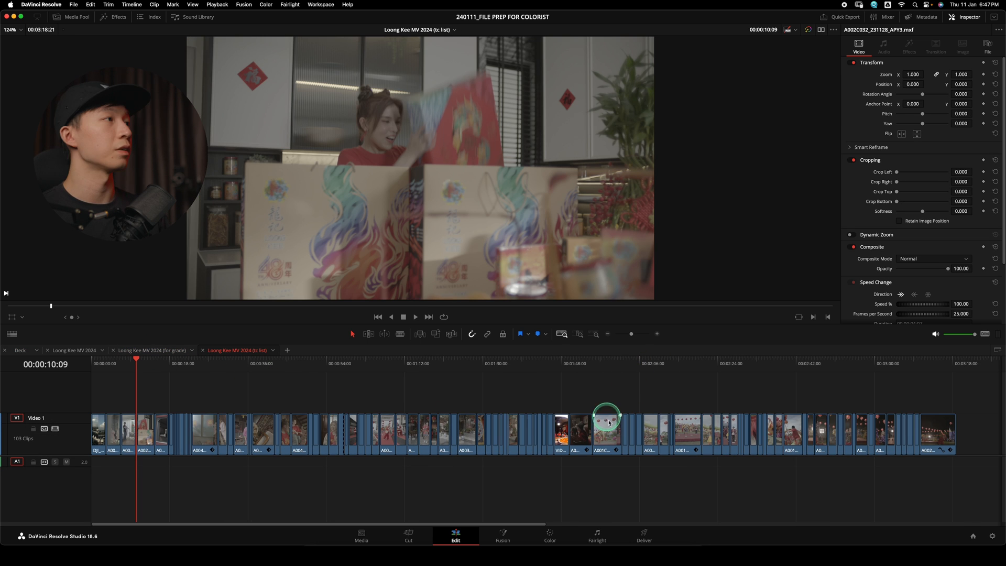
# Step: Try Media Management copy options for the tc list timeline: trimming used media to 25-frame handles, consolidating edit segments and omitting the project name subfolder
pyautogui.click(74, 4)
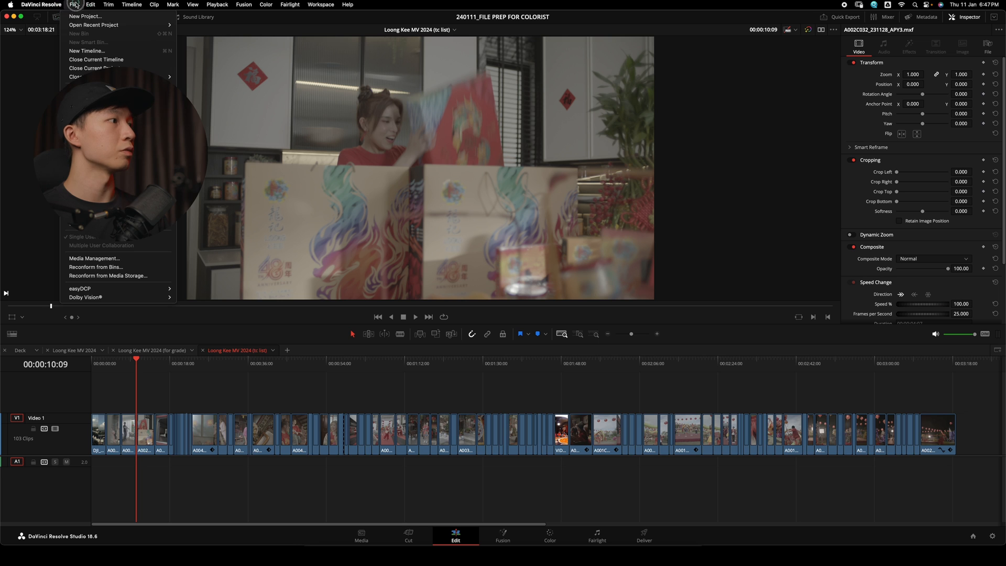
pyautogui.click(113, 258)
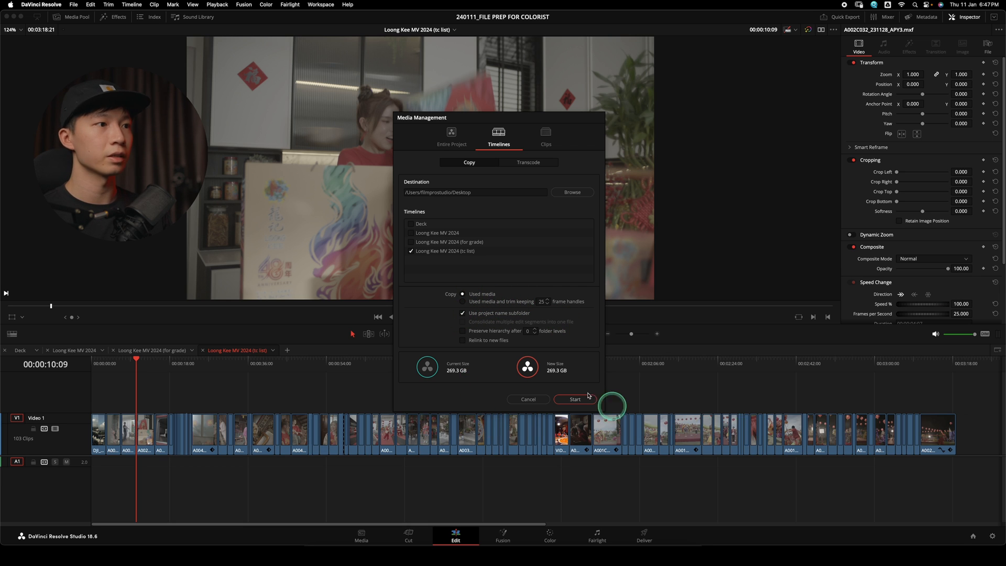
pyautogui.click(462, 301)
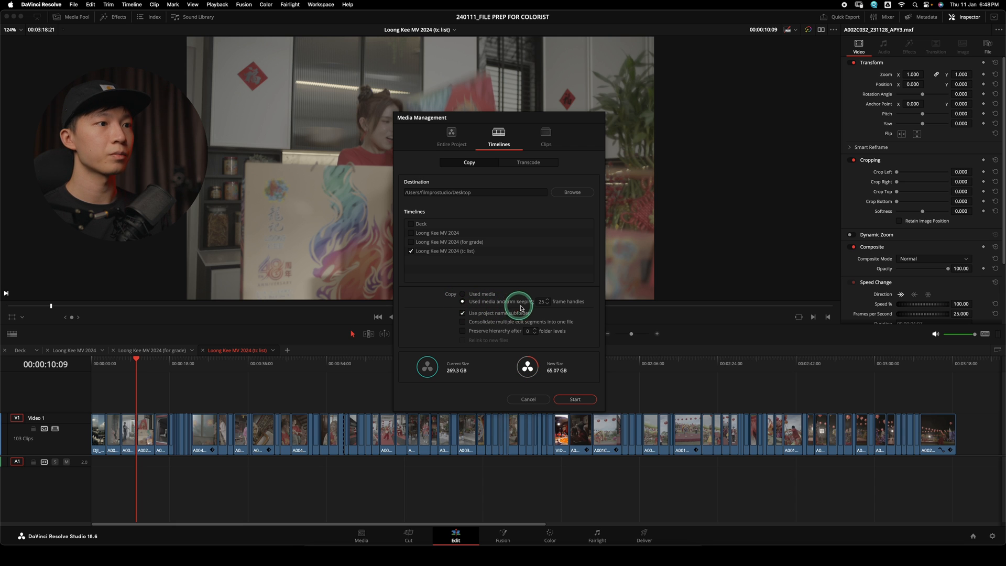
pyautogui.click(463, 314)
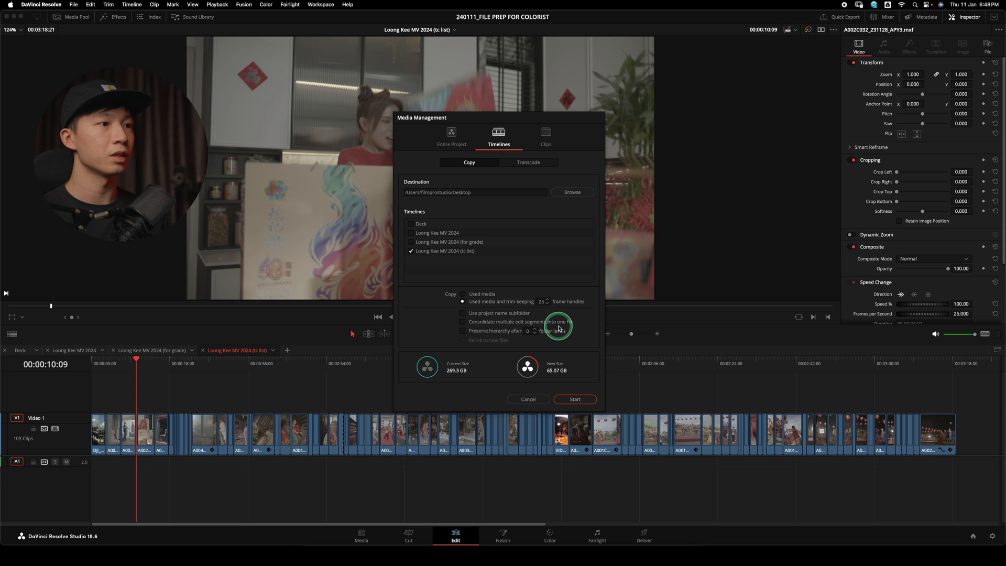
pyautogui.click(463, 324)
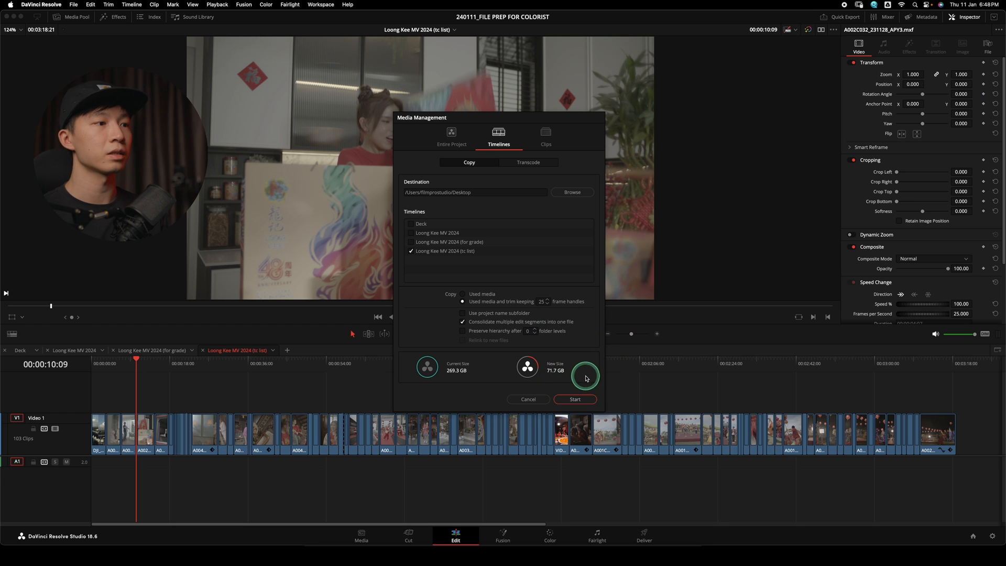
pyautogui.click(462, 294)
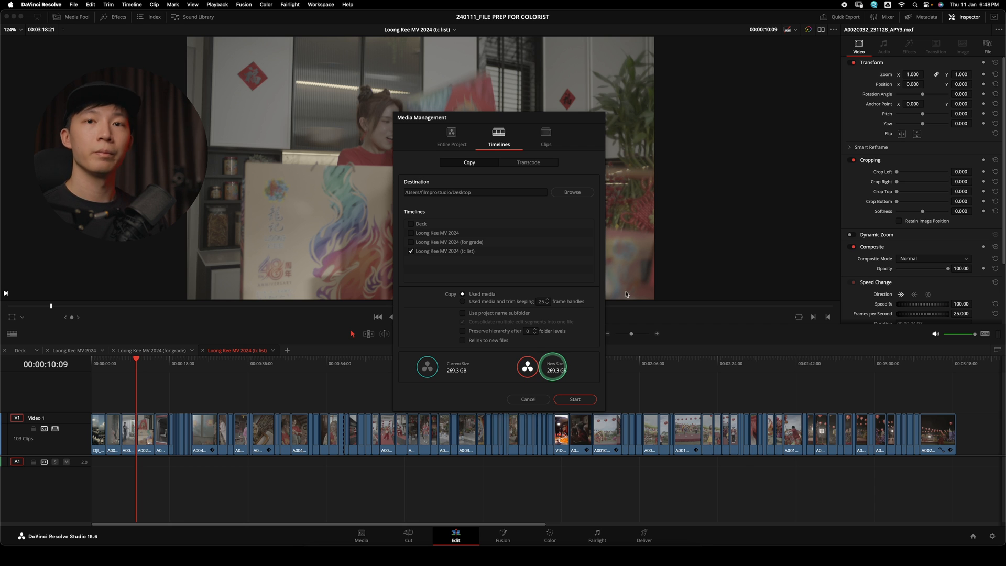
pyautogui.click(463, 301)
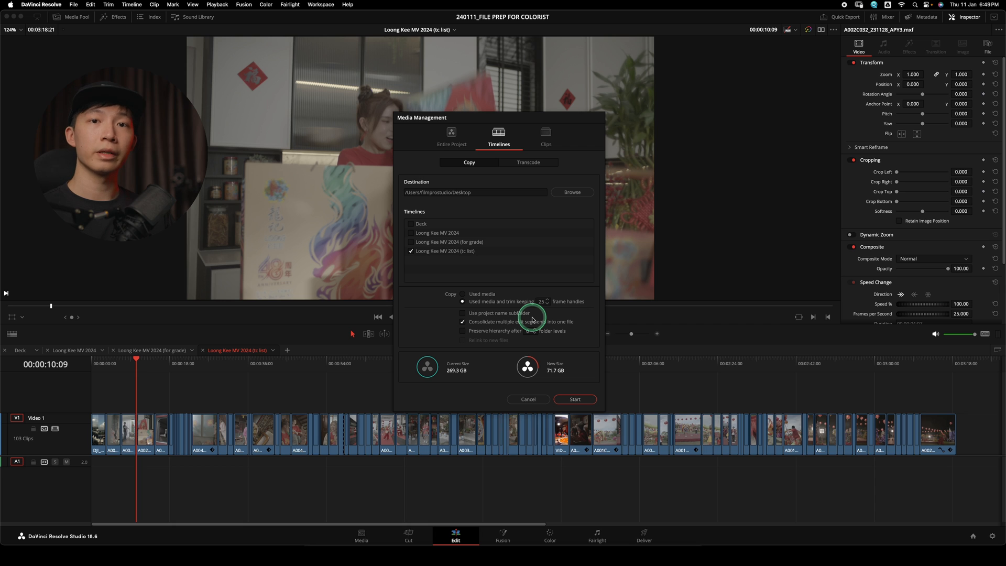
pyautogui.click(529, 400)
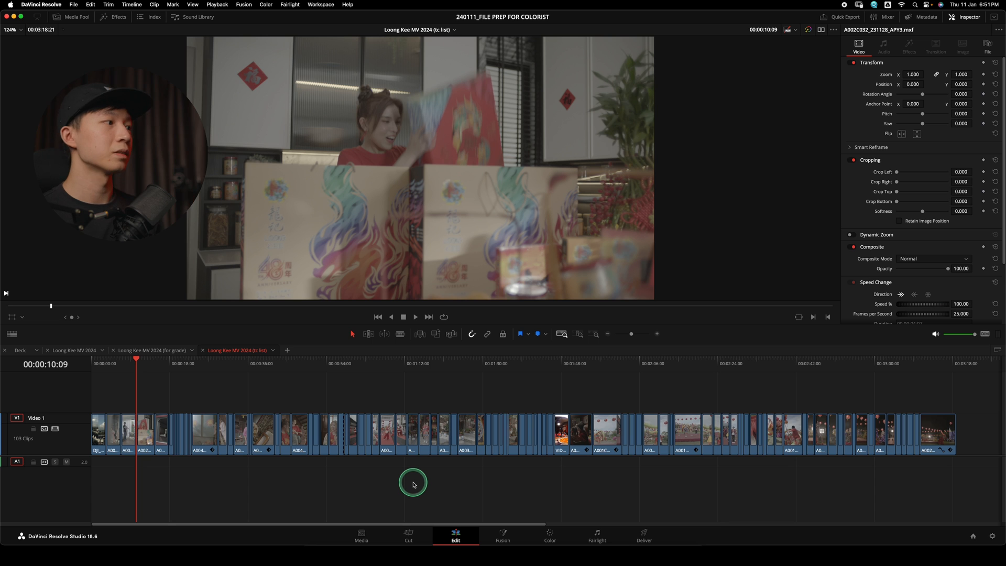
# Step: Review the Offline to Colorist Workflow slide at the start of the Deck timeline at full screen
pyautogui.click(26, 351)
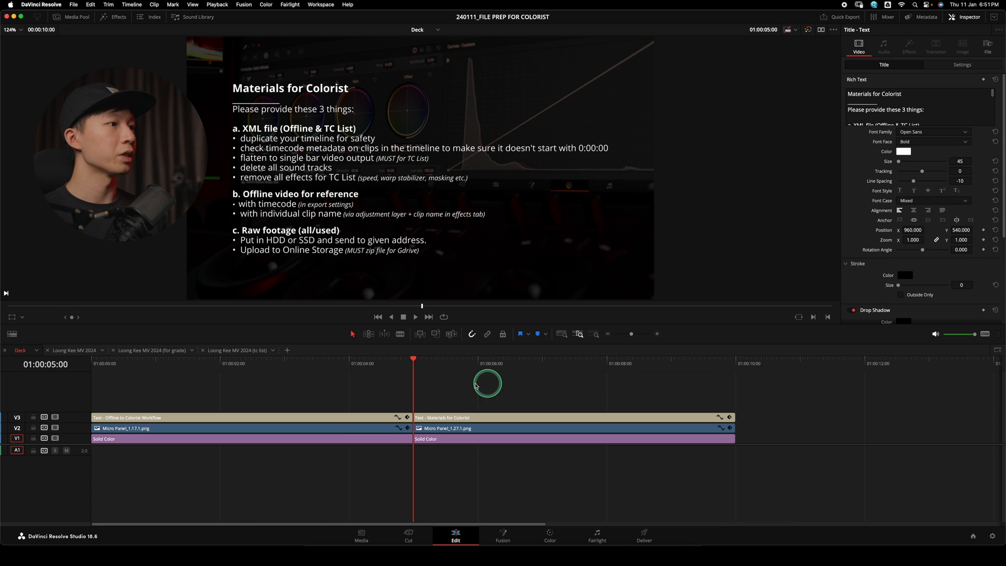
pyautogui.press('Home')
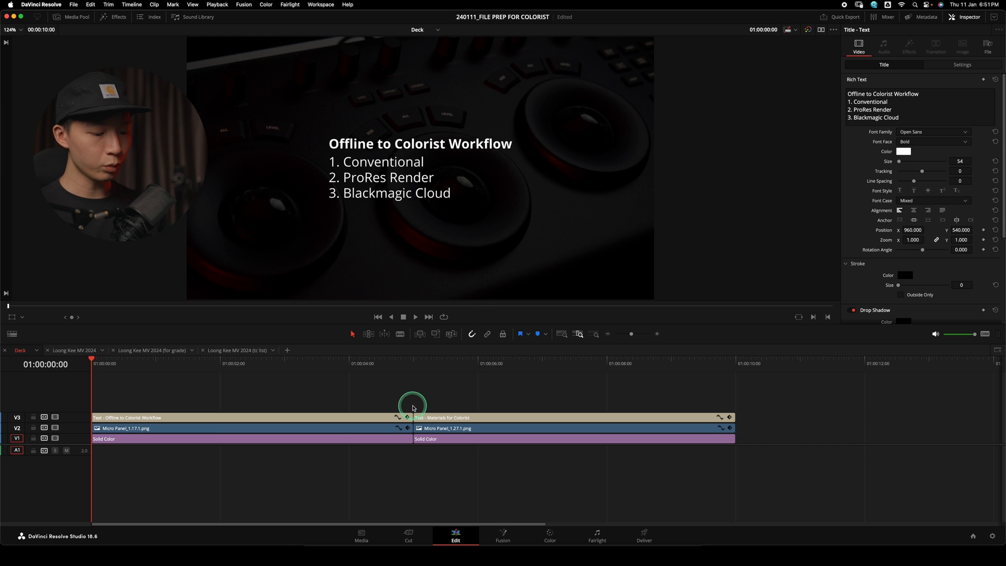
pyautogui.press('super+f')
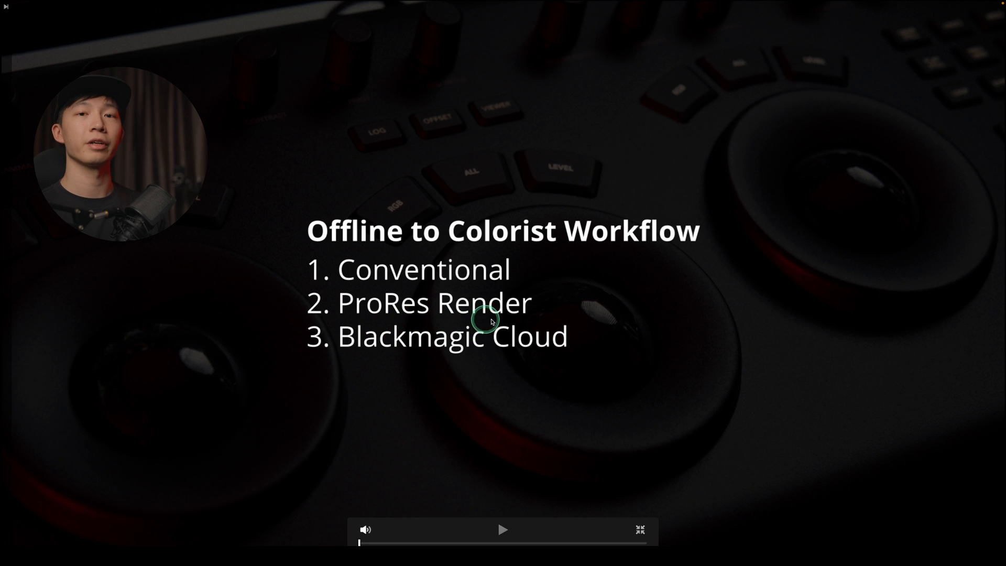
pyautogui.press('super+f')
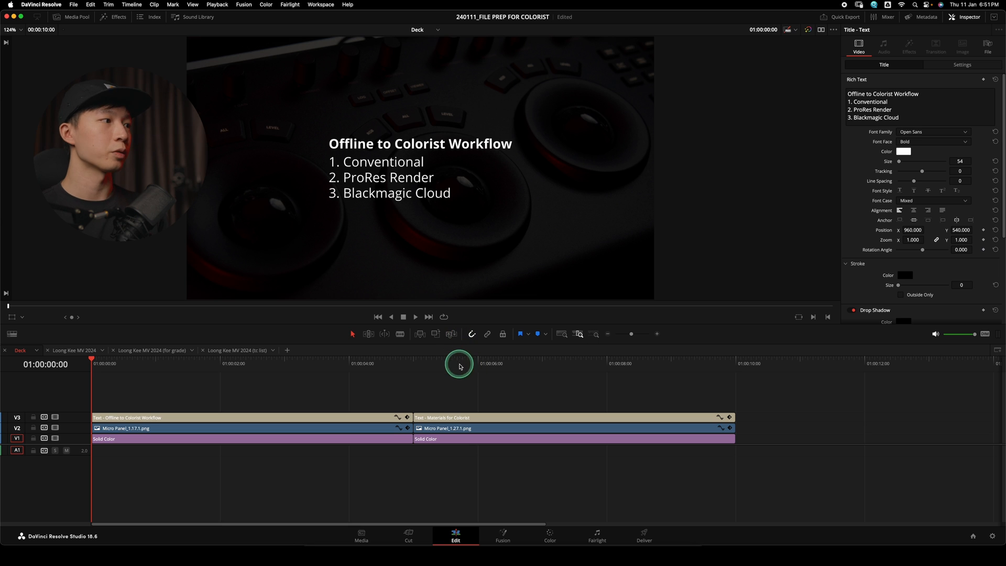
# Step: Return to the Loong Kee MV 2024 (tc list) timeline, move the playhead to its start, and briefly select all clips
pyautogui.click(237, 350)
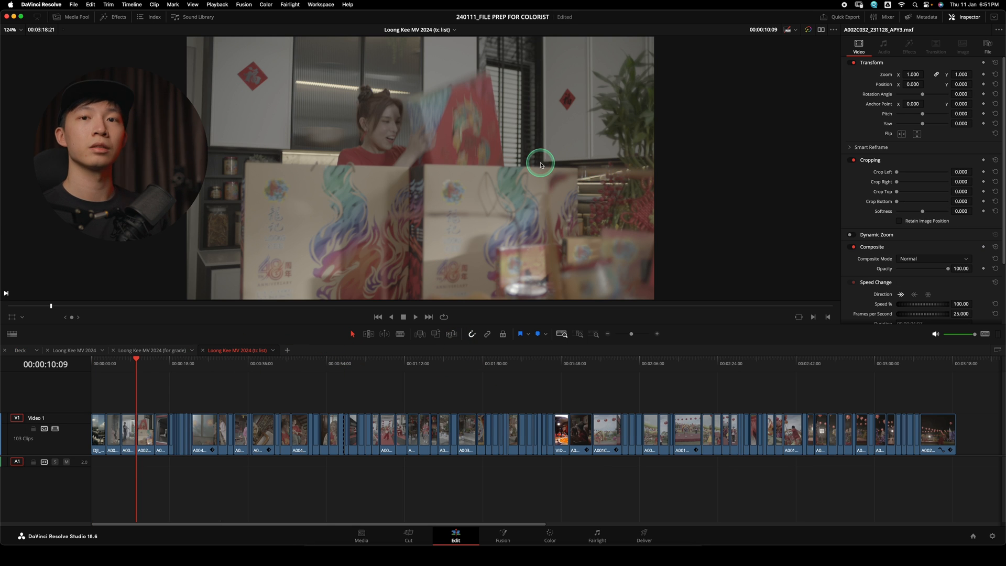
pyautogui.moveTo(138, 367); pyautogui.dragTo(87, 367)
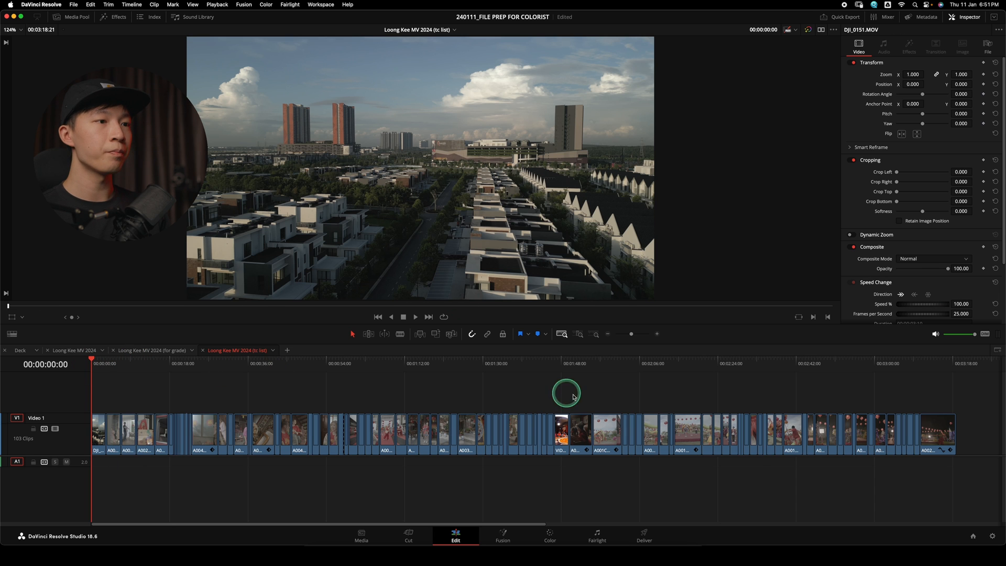
pyautogui.moveTo(962, 389); pyautogui.dragTo(99, 470)
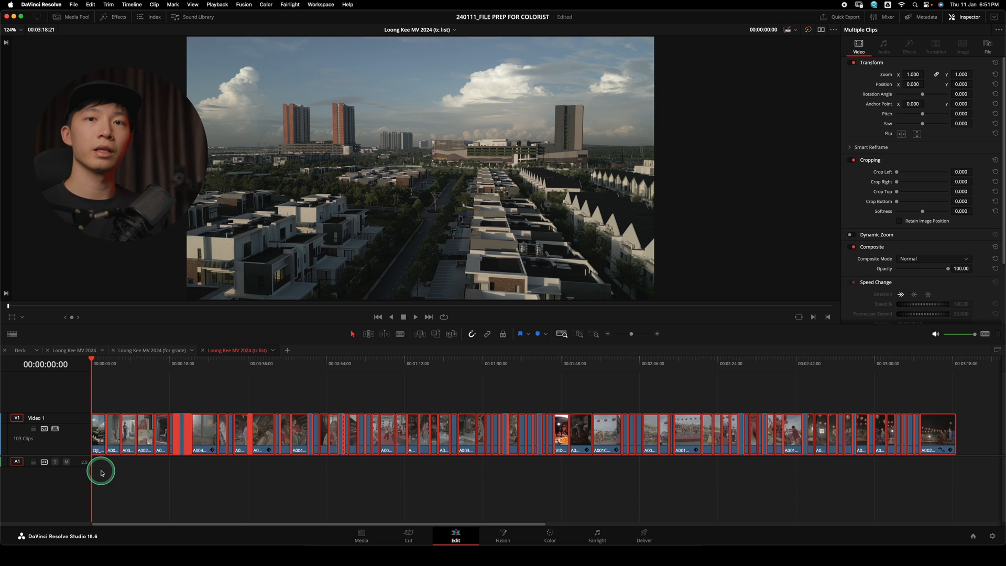
pyautogui.click(559, 385)
# Step: Review the QuickTime format and Apple ProRes codec in the render settings, and set the type to Apple ProRes 4444
pyautogui.click(647, 531)
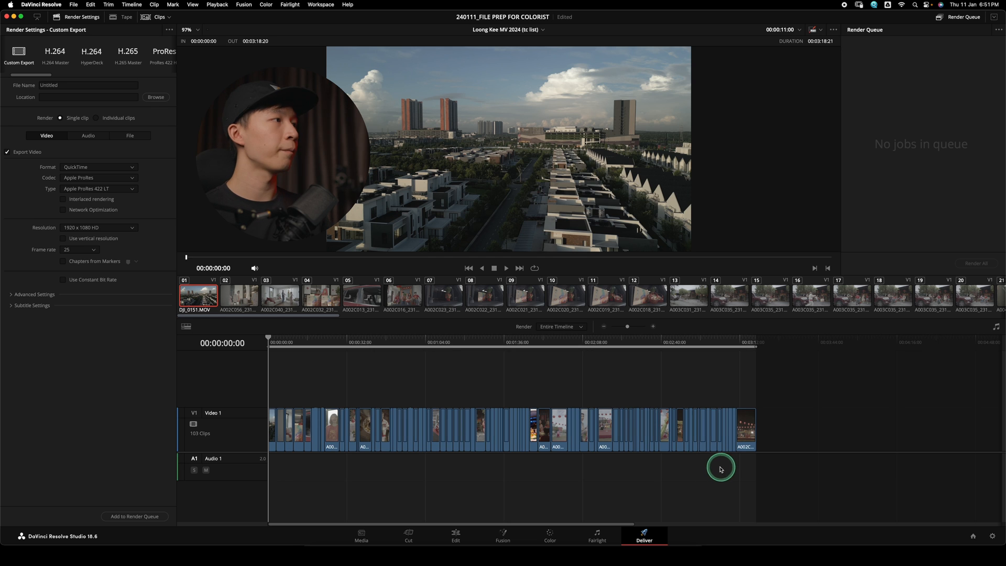
pyautogui.click(132, 166)
pyautogui.click(149, 161)
pyautogui.click(131, 178)
pyautogui.click(150, 174)
pyautogui.click(127, 190)
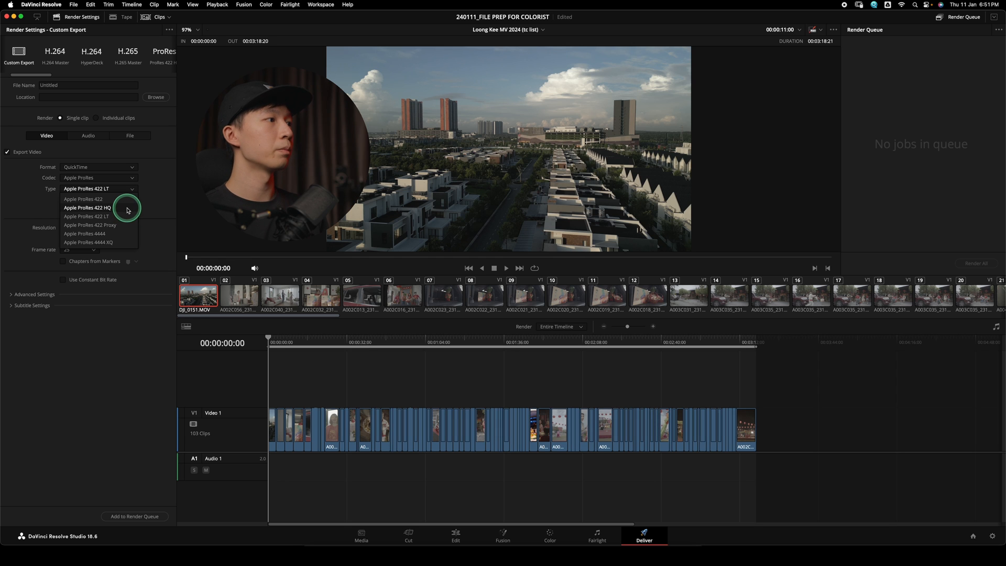
pyautogui.click(123, 235)
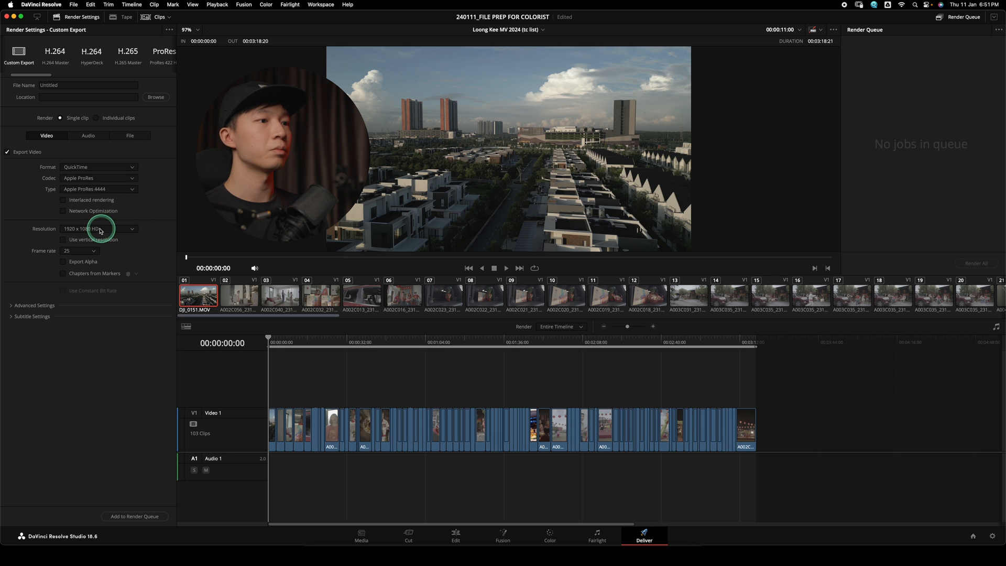
# Step: Change the tc list timeline's resolution to 3840 x 2160 Ultra HD, and return to its render settings
pyautogui.click(420, 533)
pyautogui.click(951, 30)
pyautogui.click(951, 48)
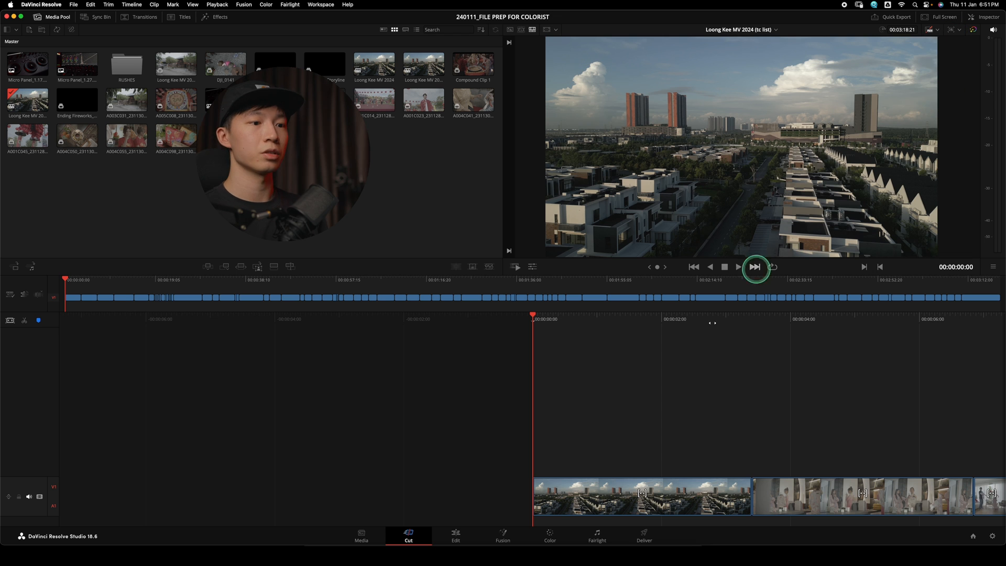
pyautogui.click(645, 533)
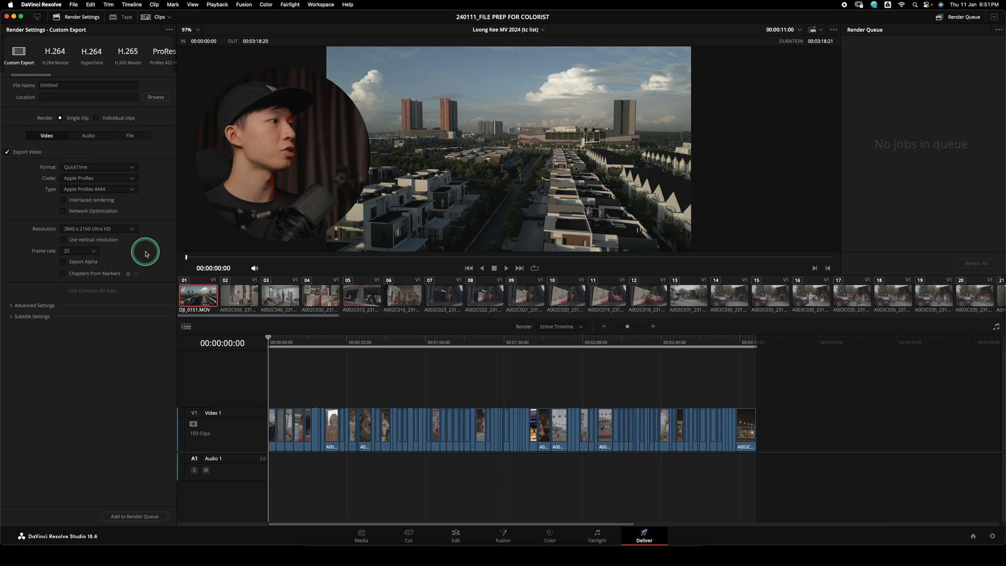
# Step: Enable forced highest-quality sizing and debayer in the advanced render settings, and select all clips in the timeline
pyautogui.click(33, 306)
pyautogui.scroll(-2, 131, 343)
pyautogui.click(96, 431)
pyautogui.click(96, 441)
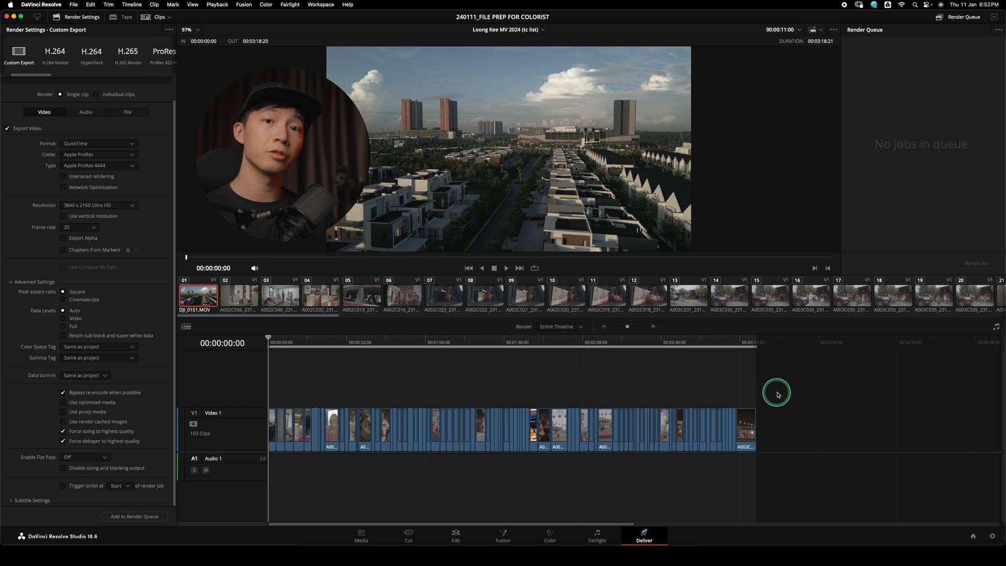
pyautogui.moveTo(791, 390); pyautogui.dragTo(212, 471)
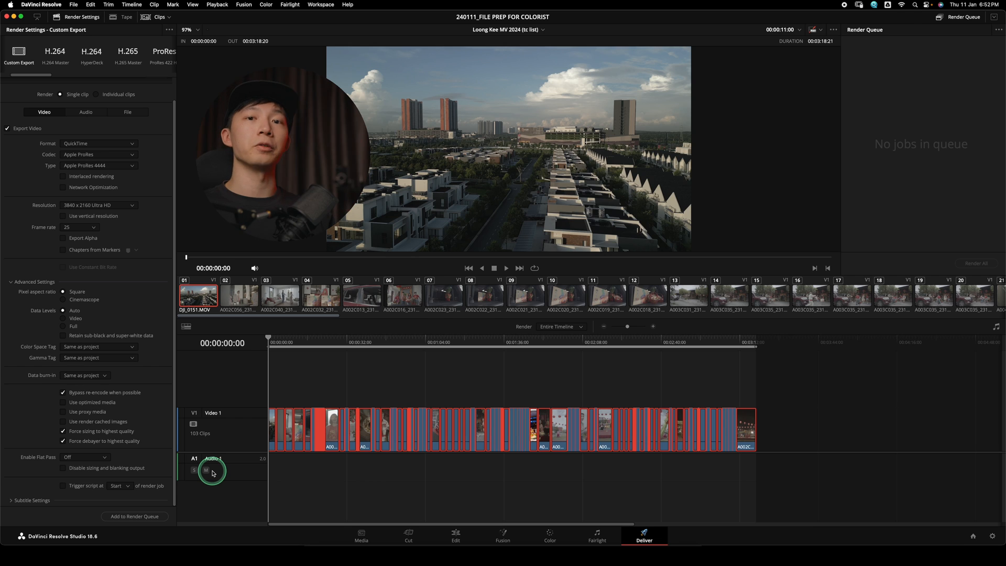
# Step: Return to the Edit page and open the Deck timeline at the Offline to Colorist Workflow slide
pyautogui.hotkey('shift', '2')
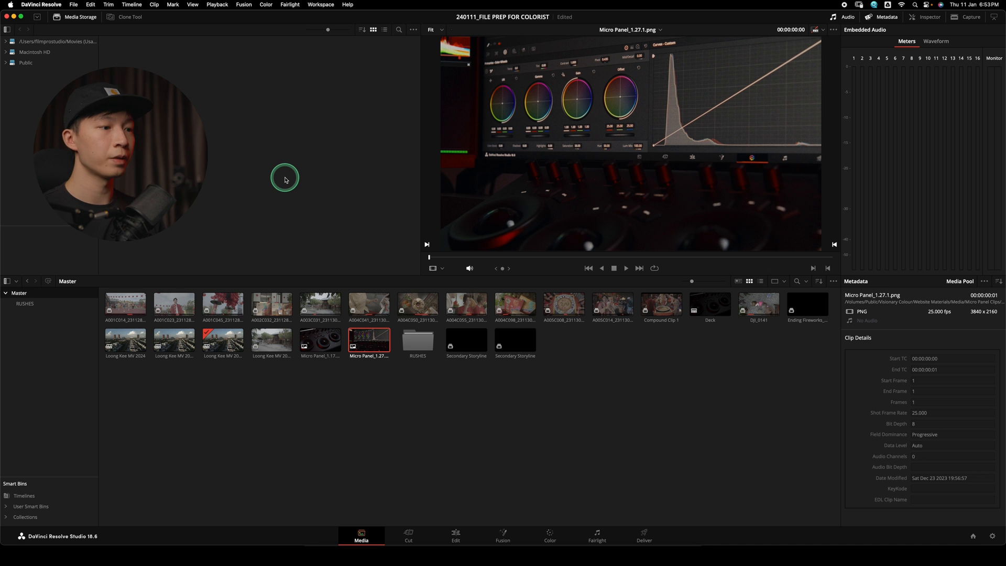
pyautogui.click(456, 534)
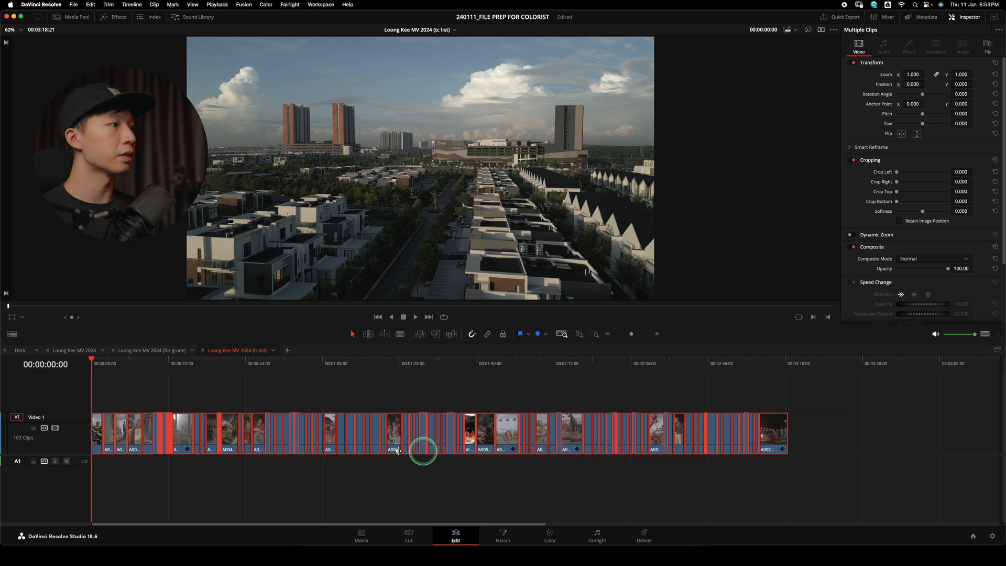
pyautogui.click(30, 350)
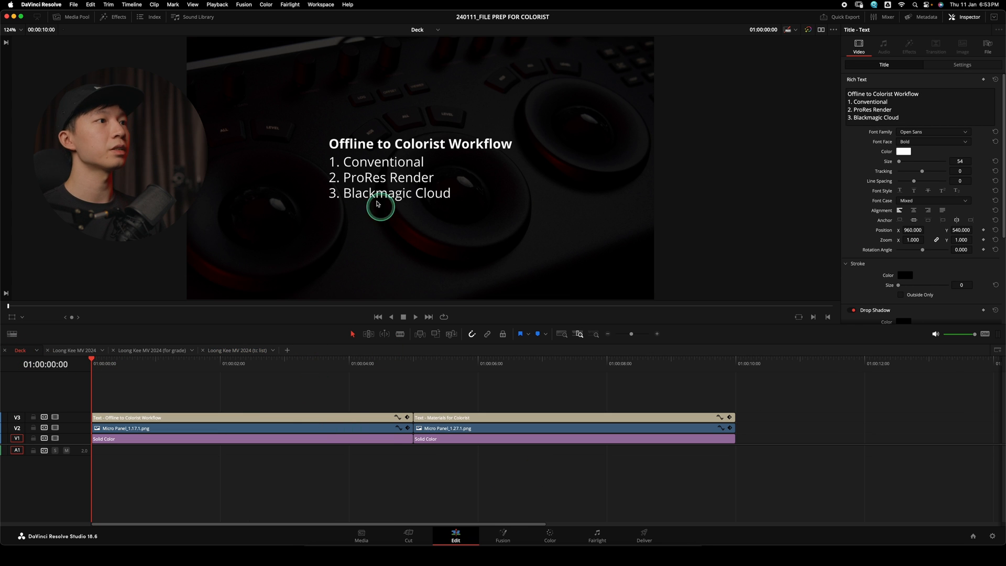